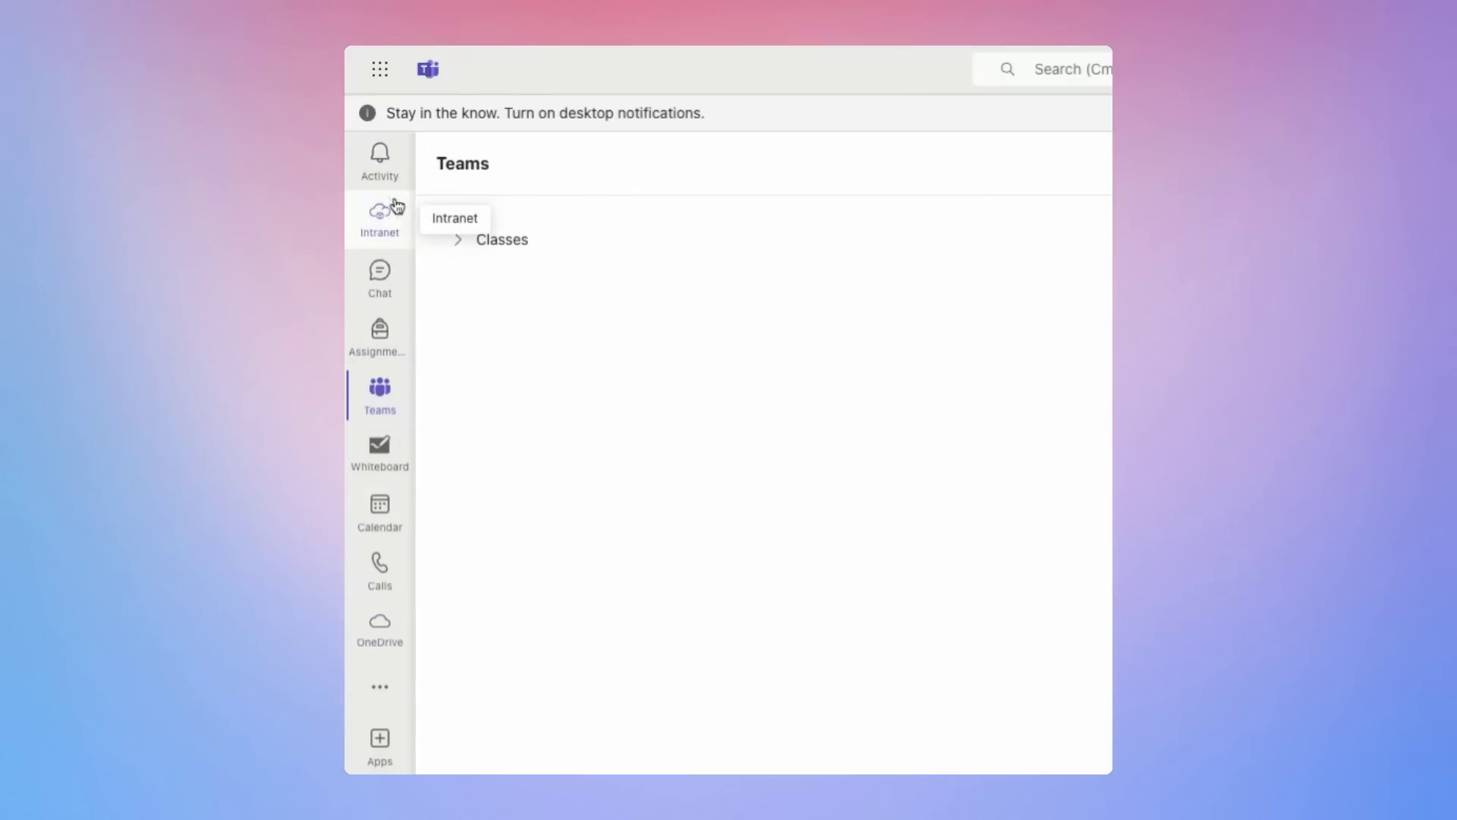
Look through the activity feed, chats and forthcoming assignments, and expand the Classes group in the Teams list
left_click(379, 164)
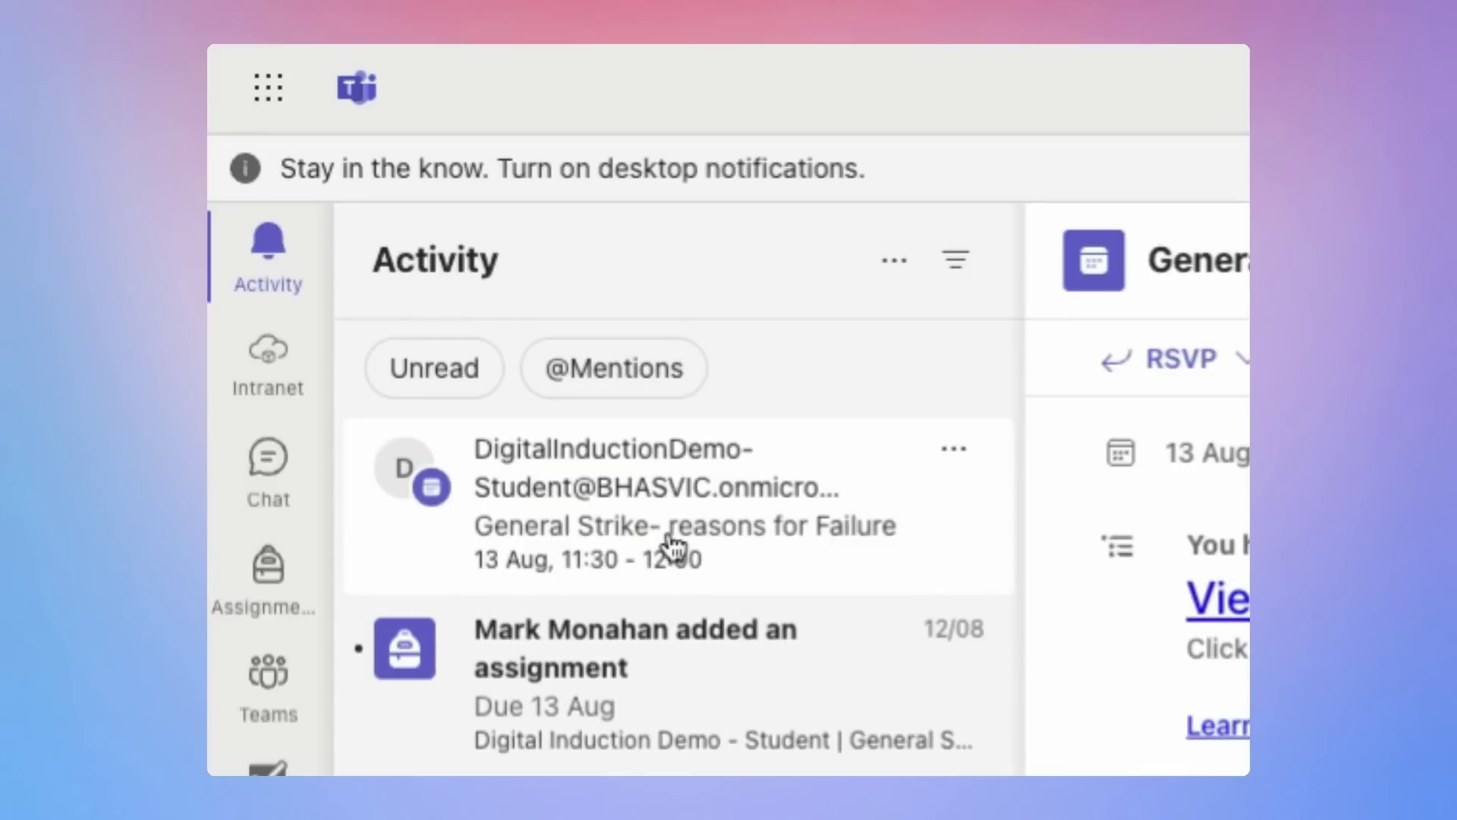
left_click(301, 490)
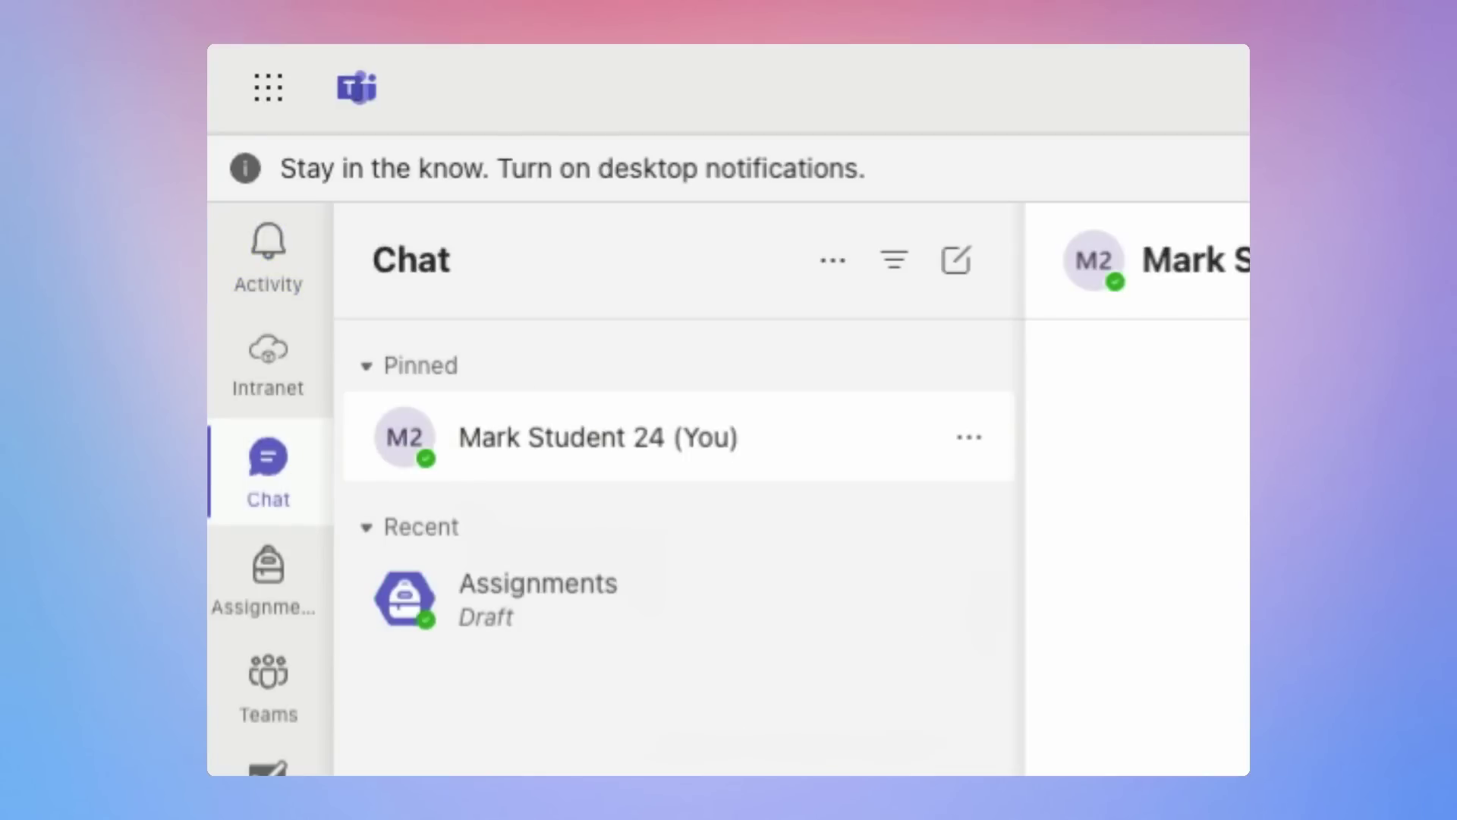
left_click(269, 607)
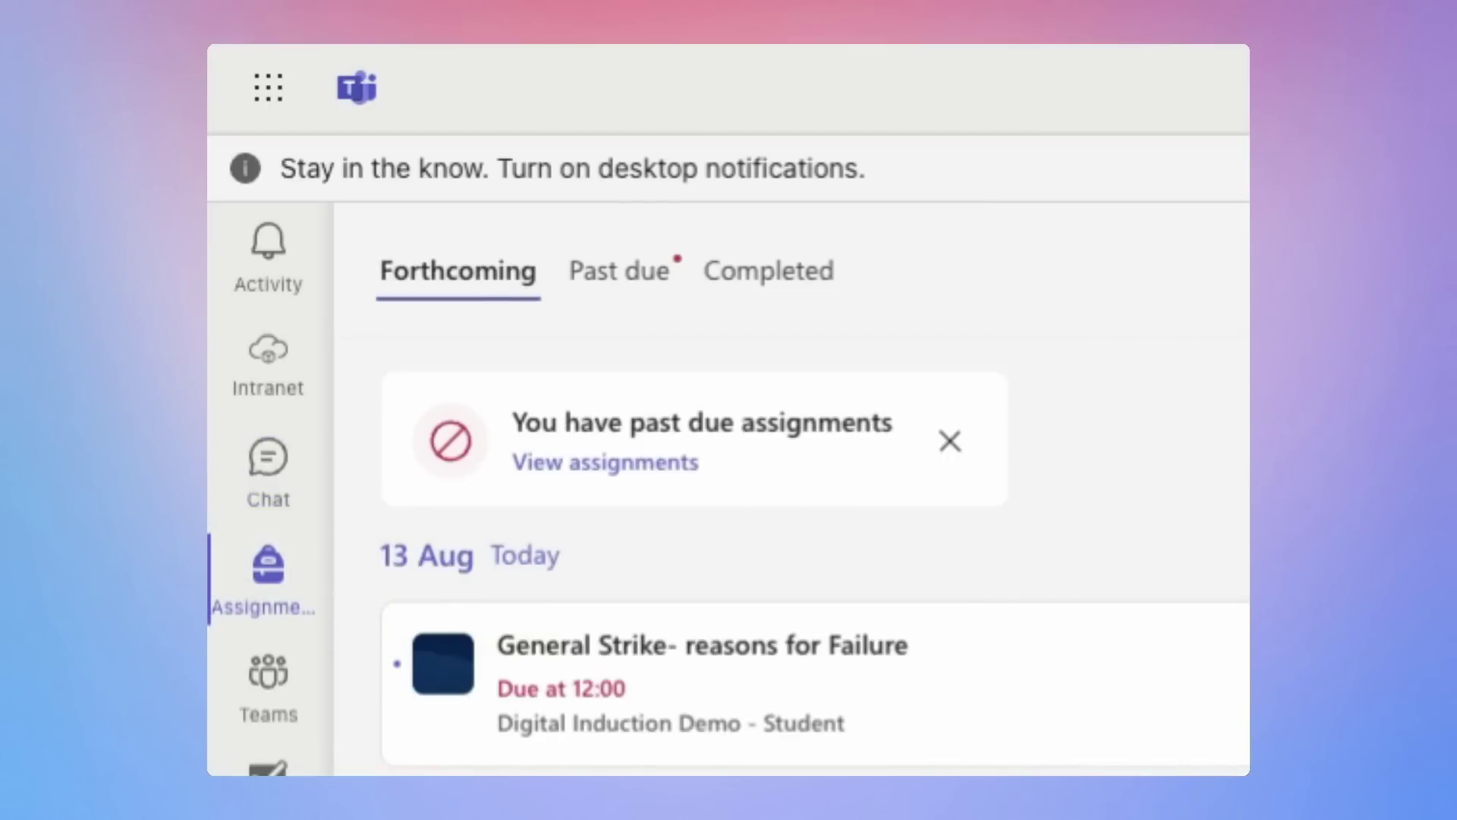
left_click(281, 703)
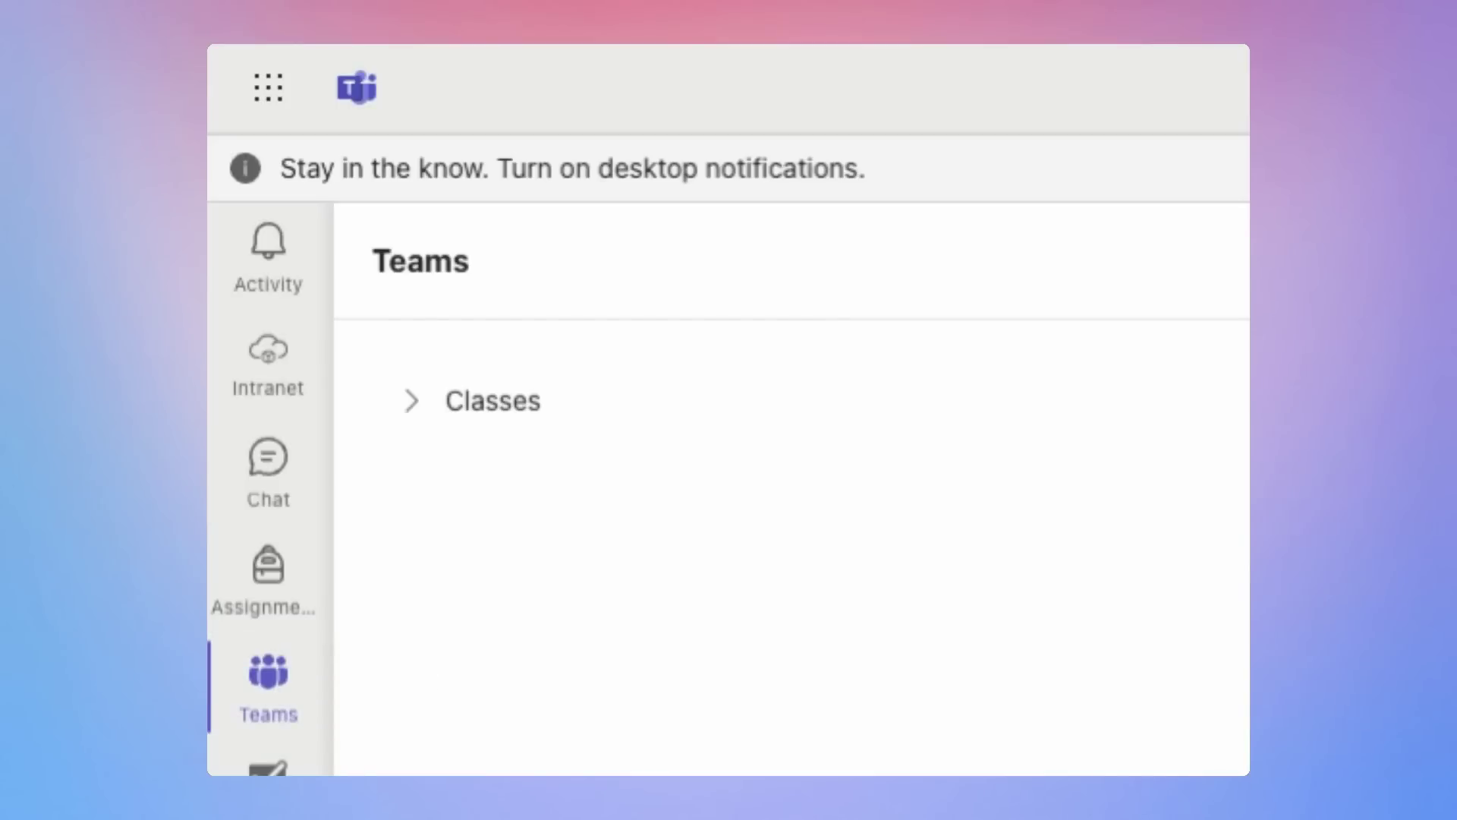
left_click(429, 416)
scroll(402, 273, "down", 3)
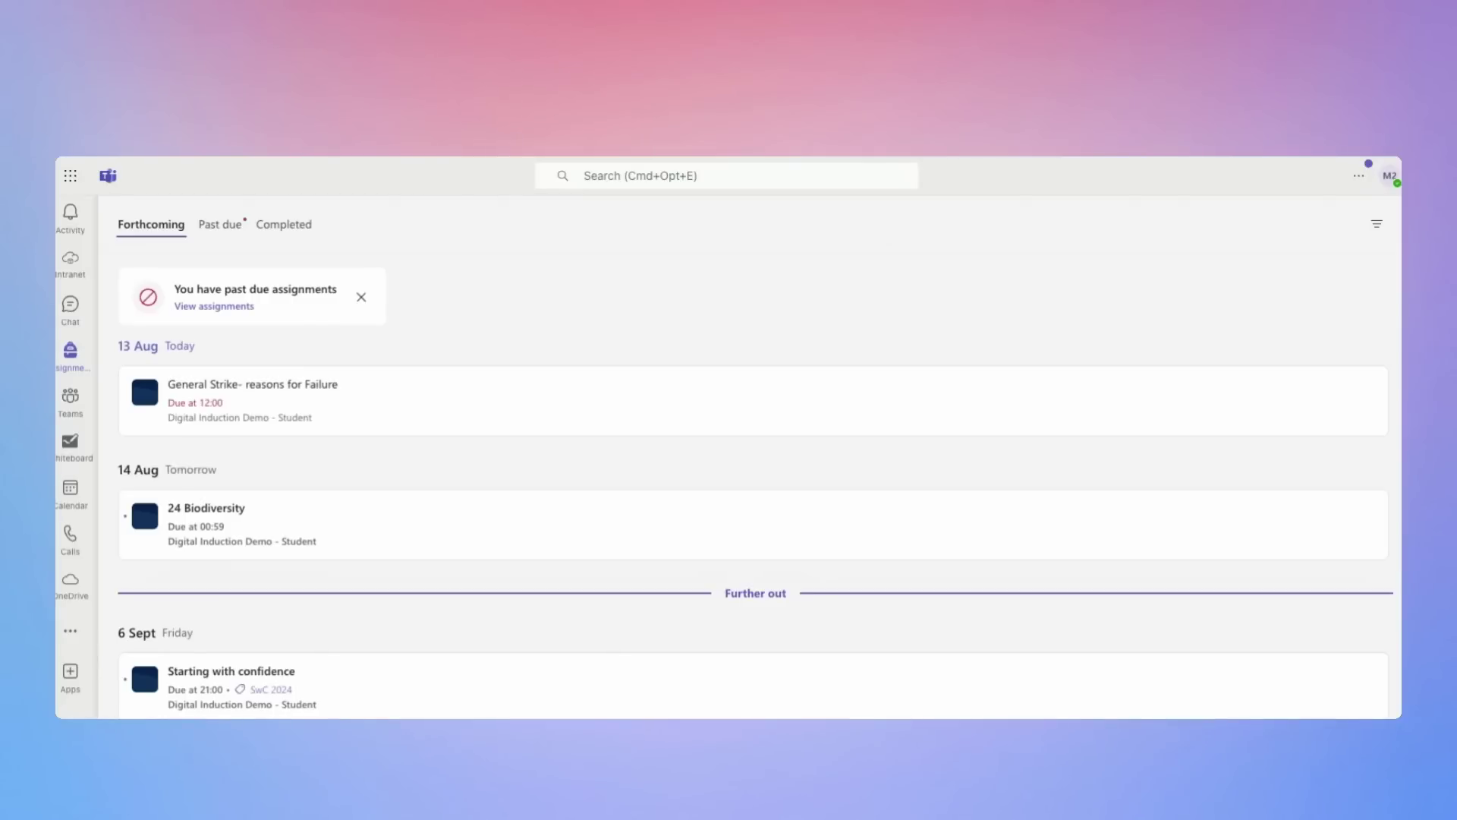
View the class options in the assignment filters and close the filters without choosing a class
left_click(1381, 230)
left_click(1378, 299)
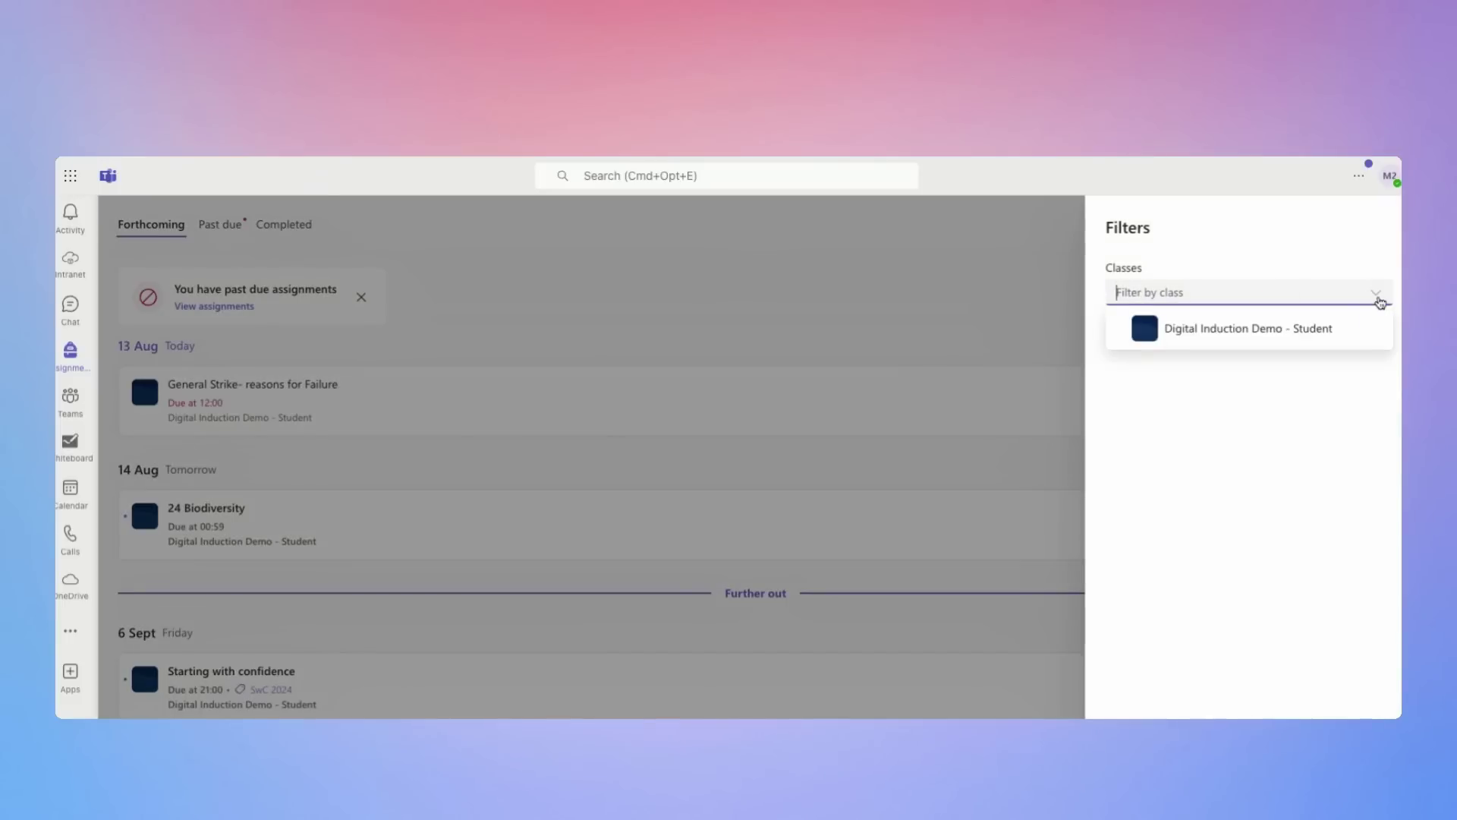
left_click(979, 235)
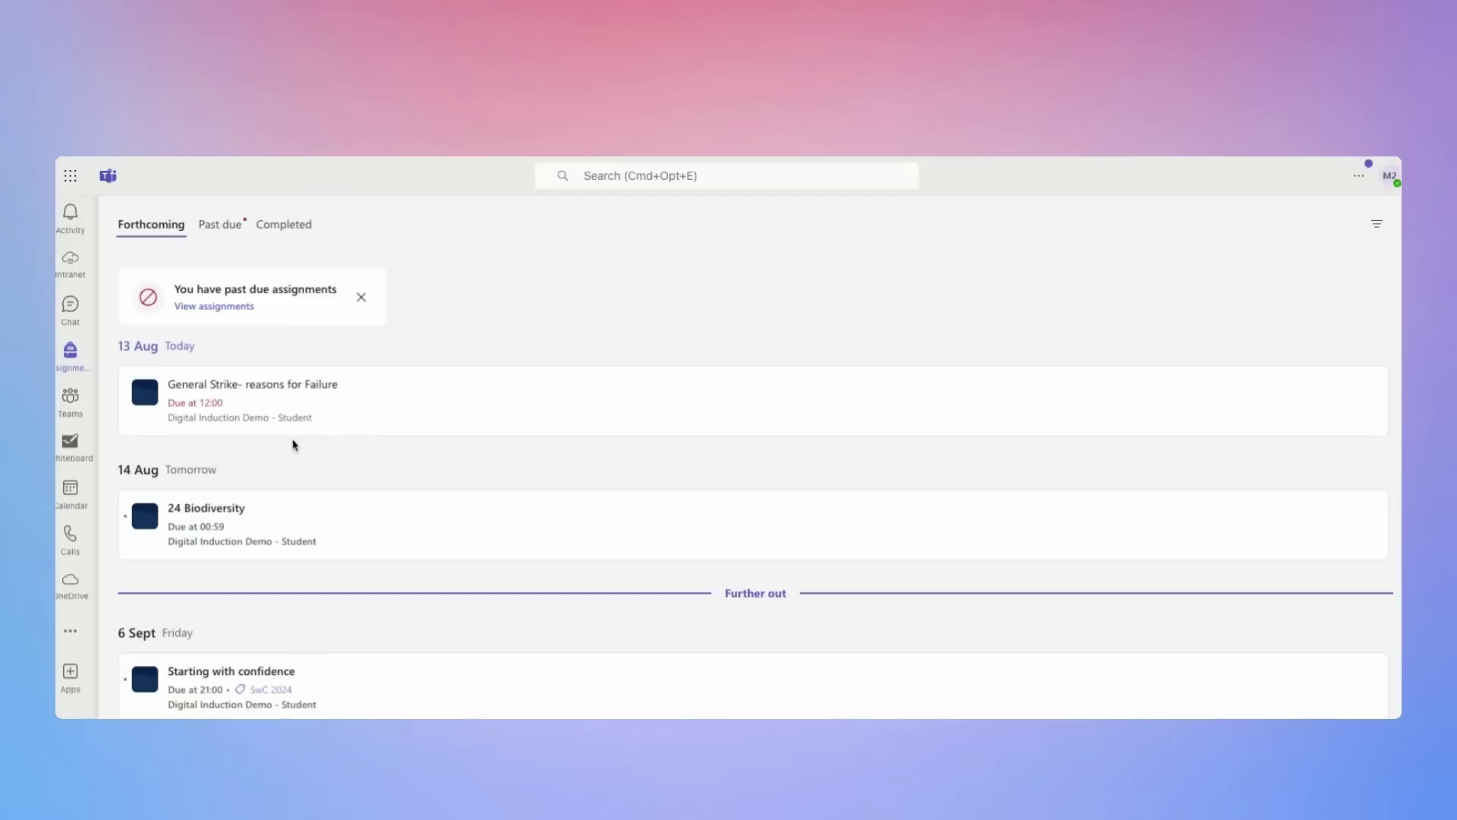
Open the "General Strike- reasons for Failure" assignment and review its due date, instructions and reference materials
left_click(374, 408)
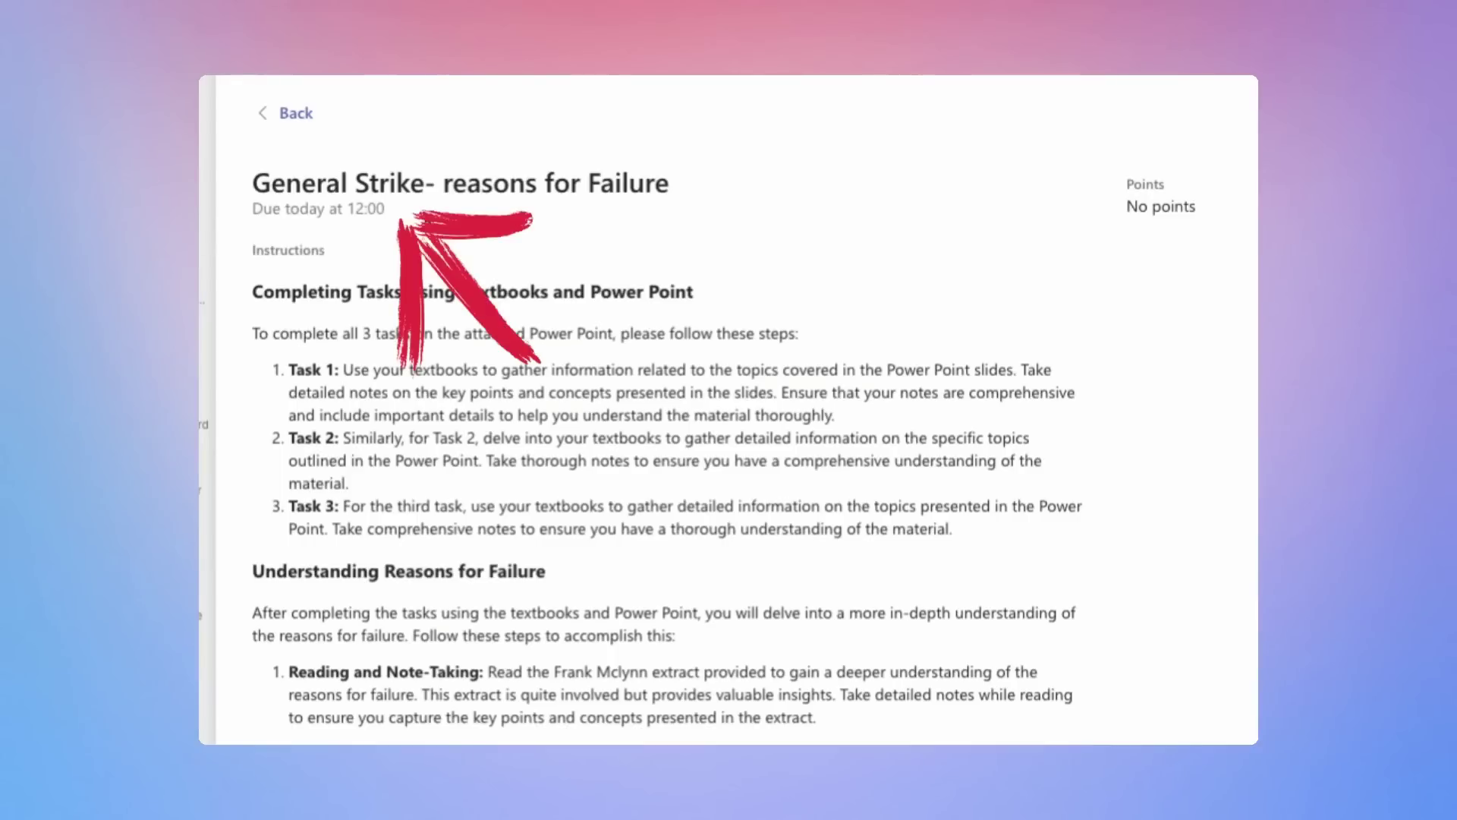
left_click_drag(386, 211, 240, 216)
left_click(495, 327)
scroll(593, 429, "down", 5)
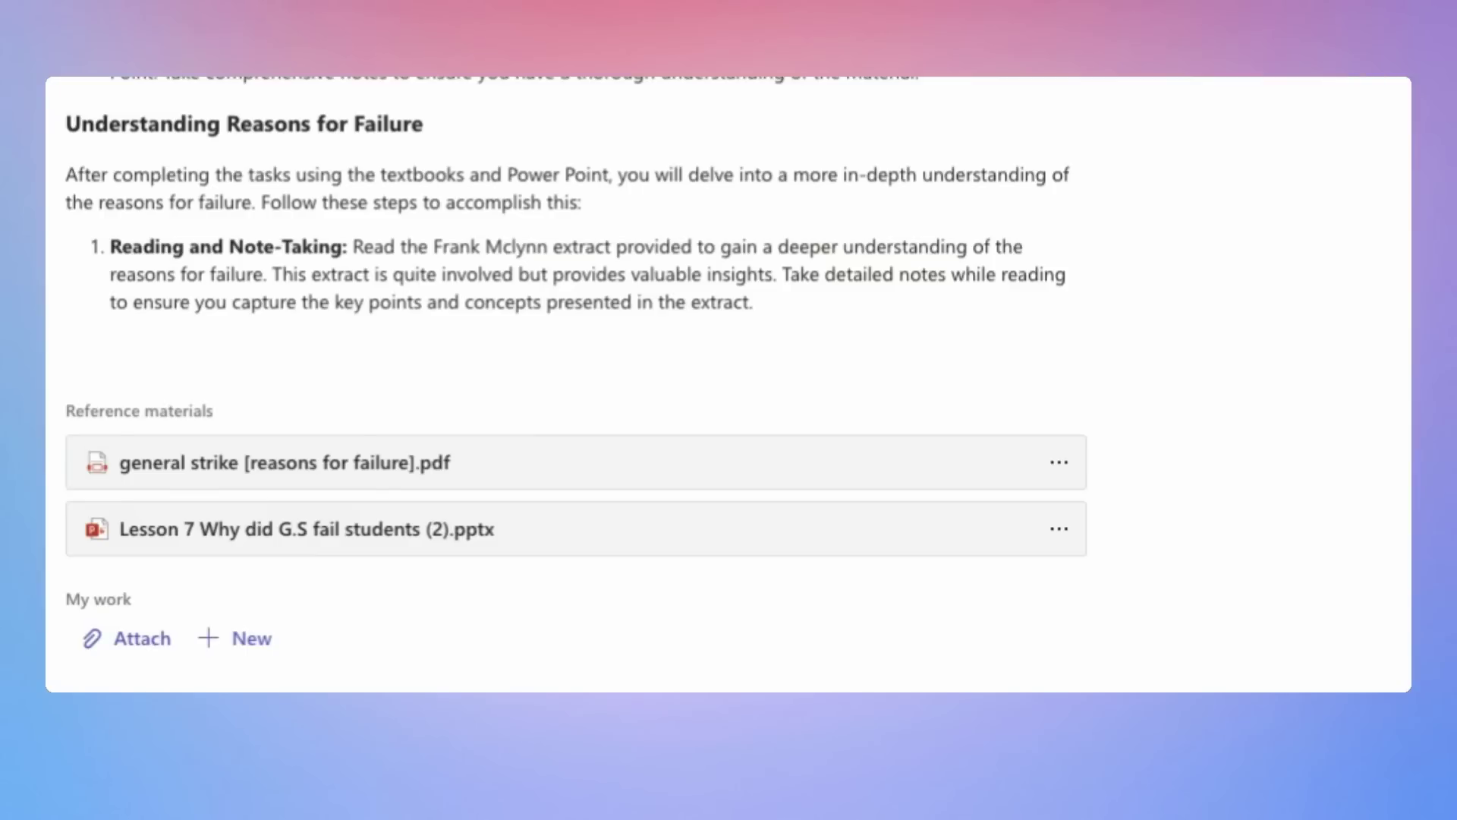
View the options for attaching existing files and creating new files under My work in the assignment
left_click(142, 637)
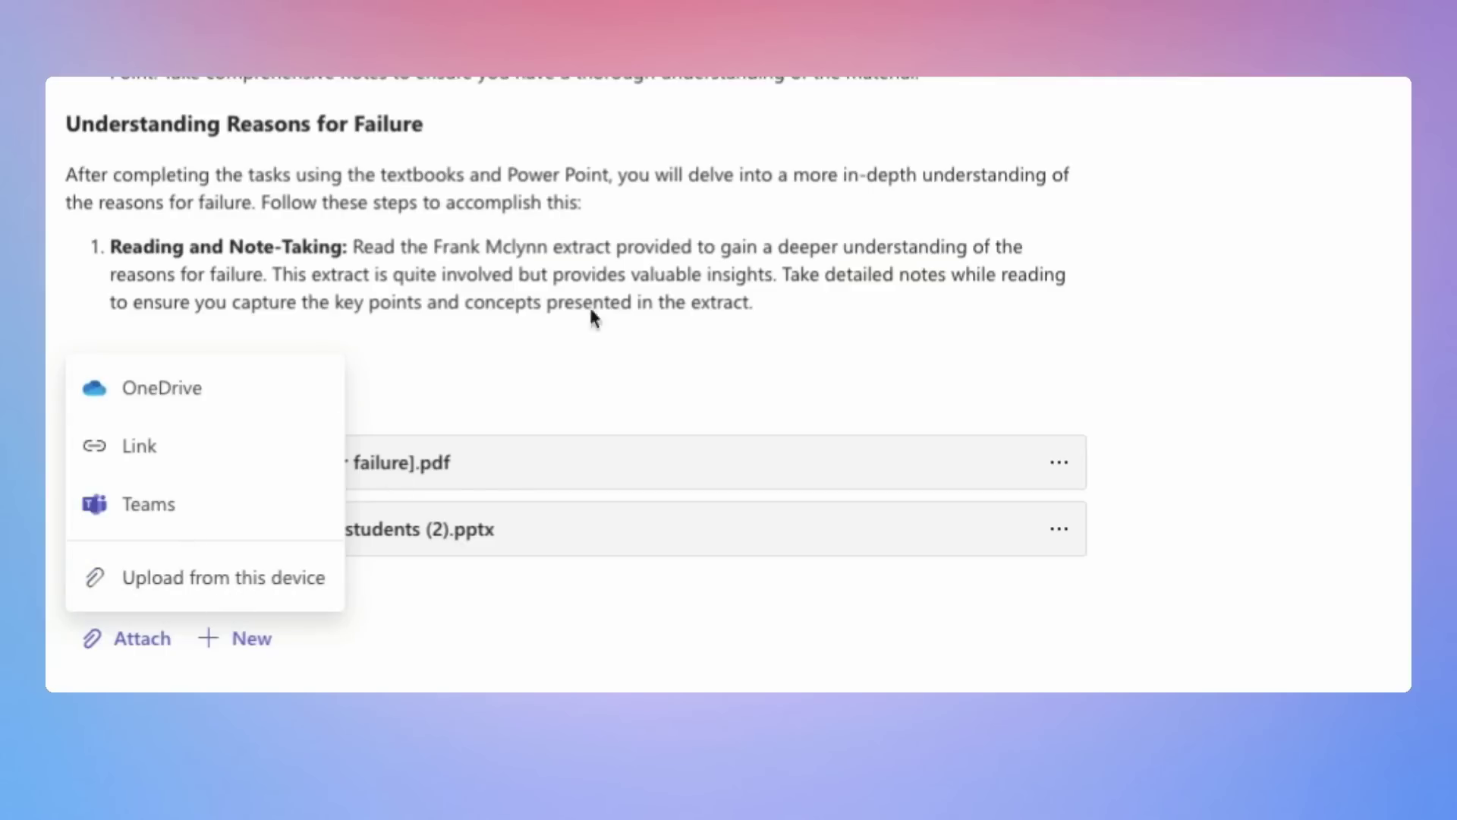
left_click(617, 279)
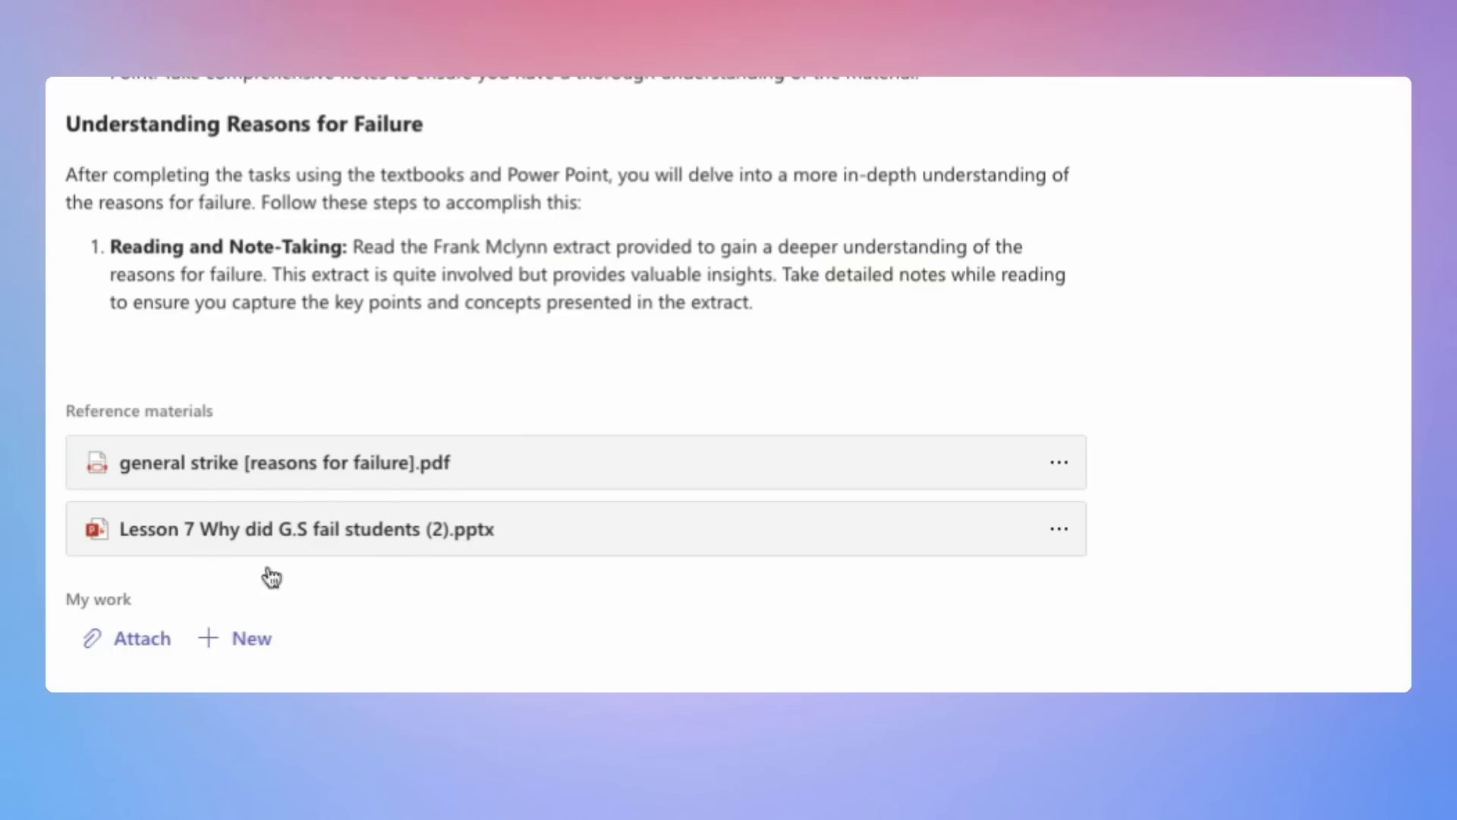
left_click(235, 637)
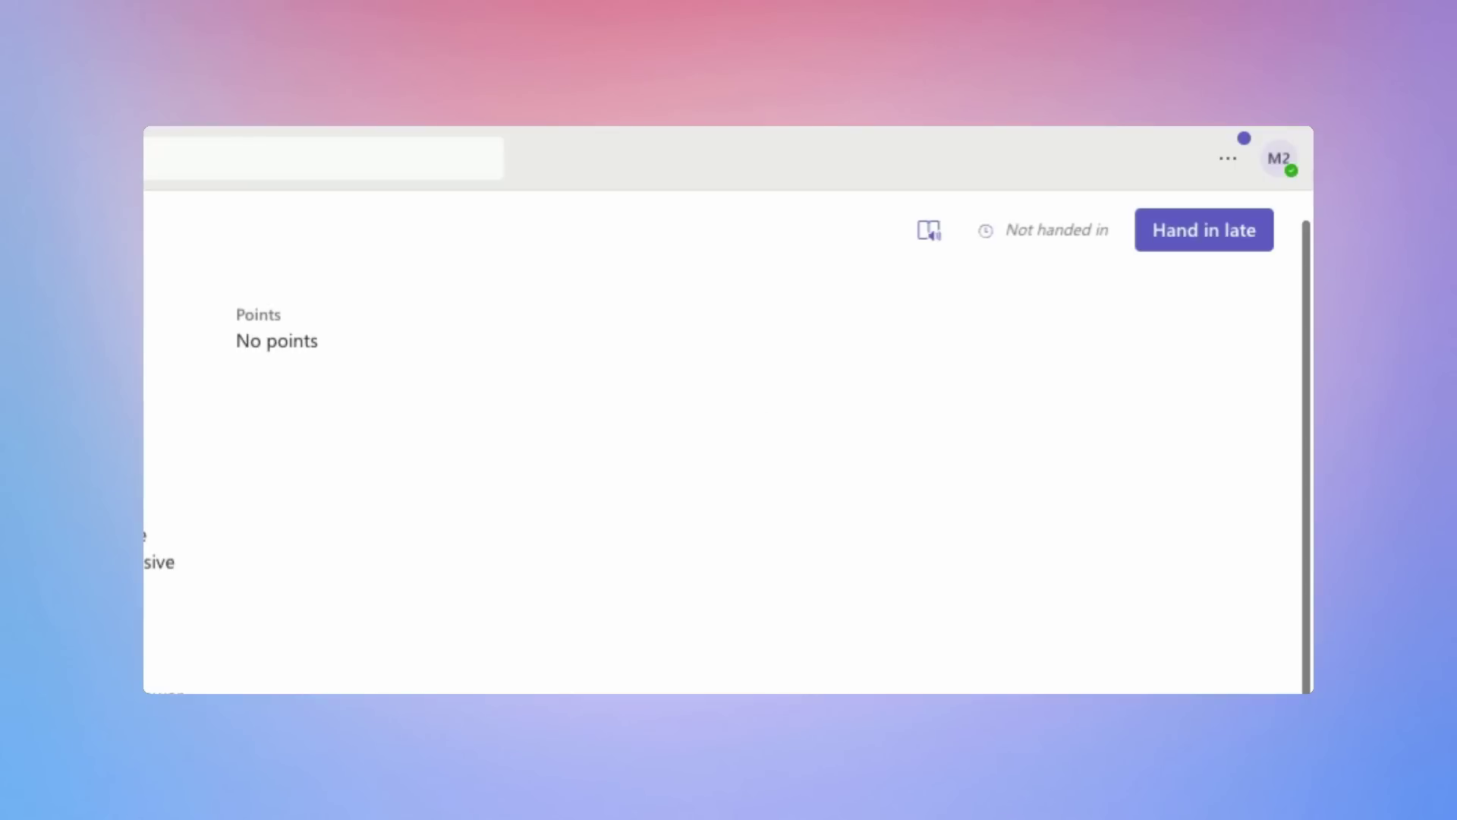
Hand in the General Strike assignment late without attached work, and undo the hand-in
left_click(1198, 241)
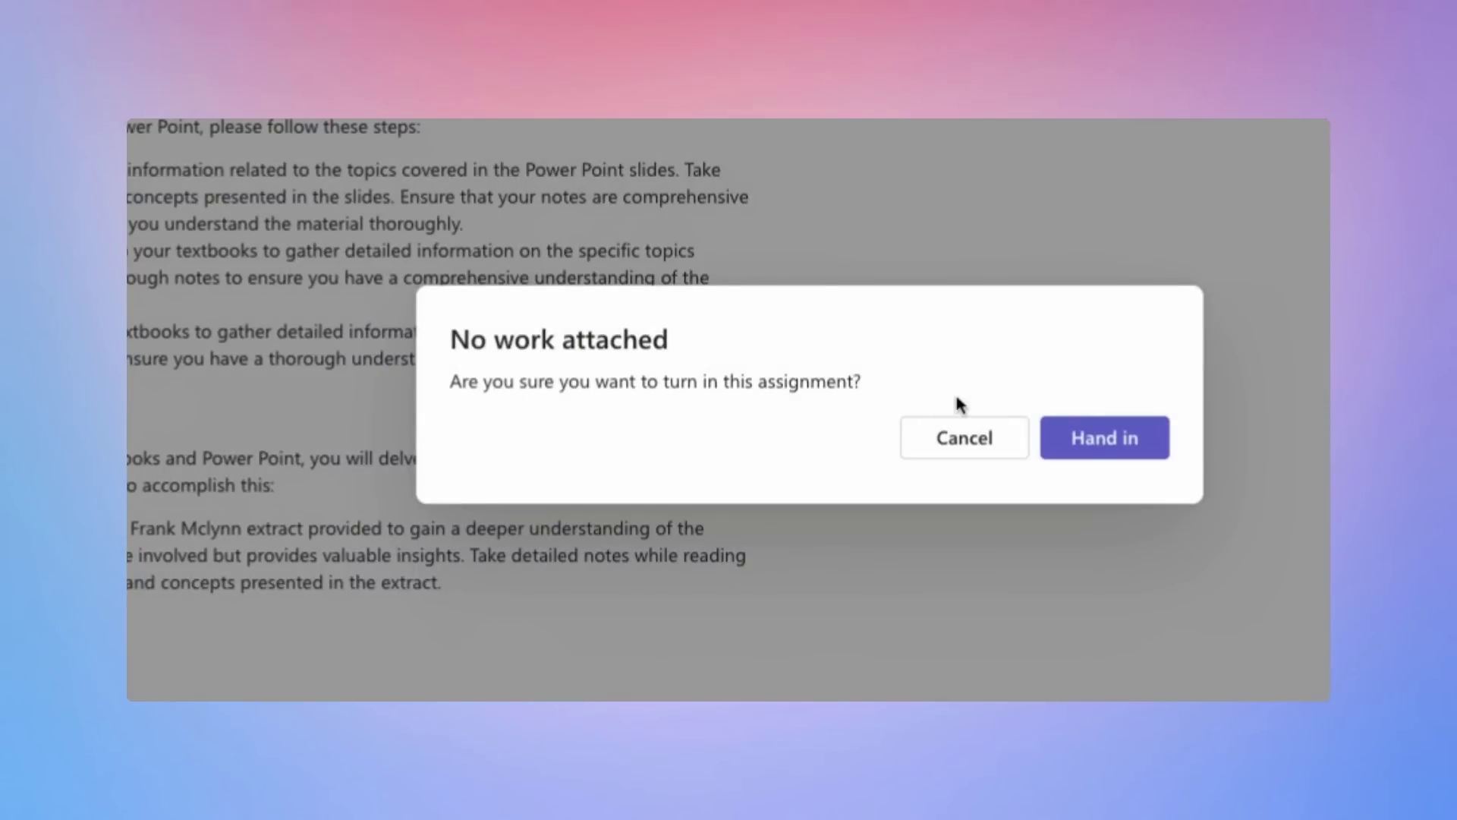
left_click(1128, 453)
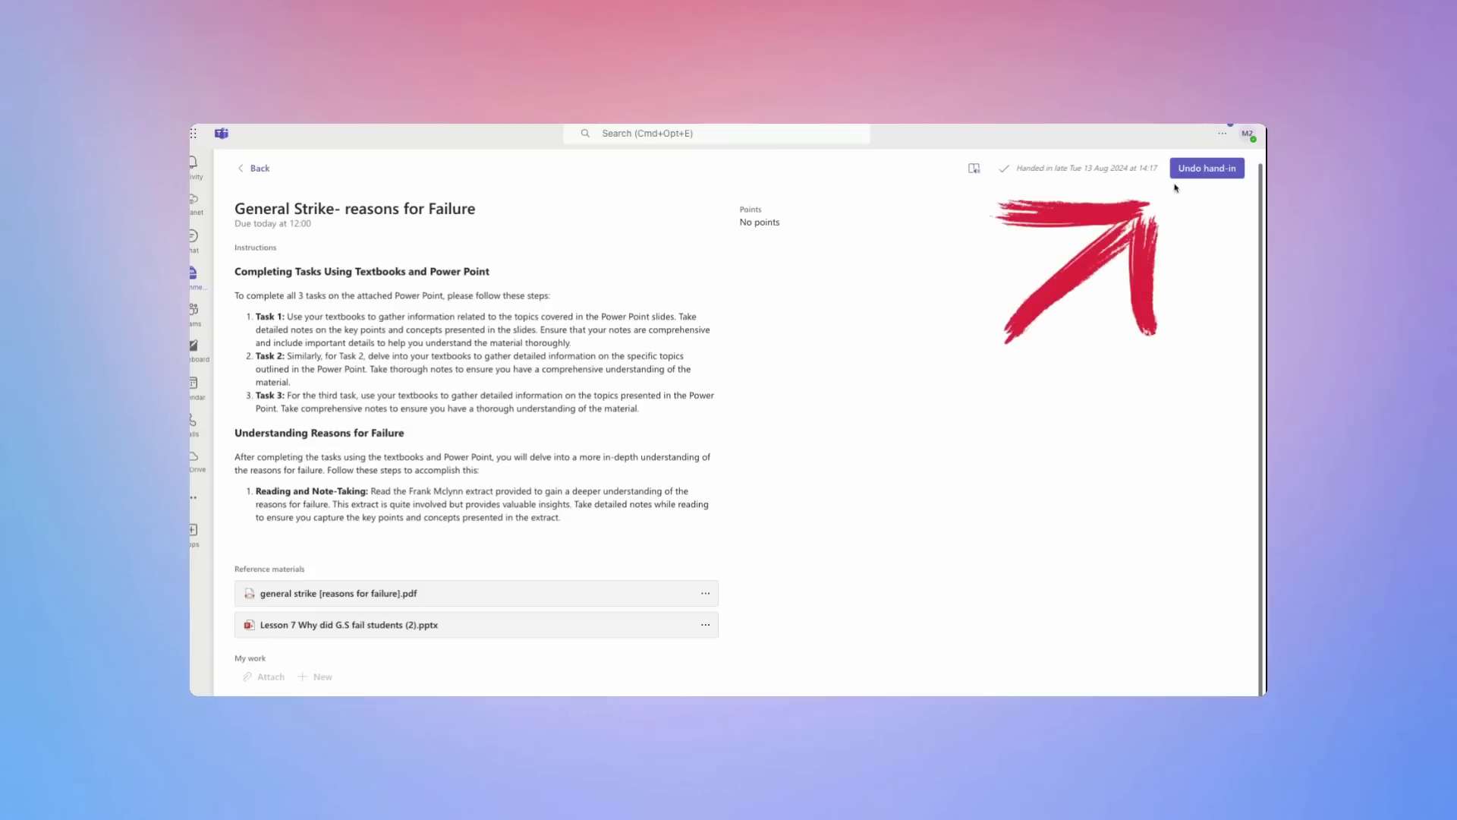
left_click(1211, 170)
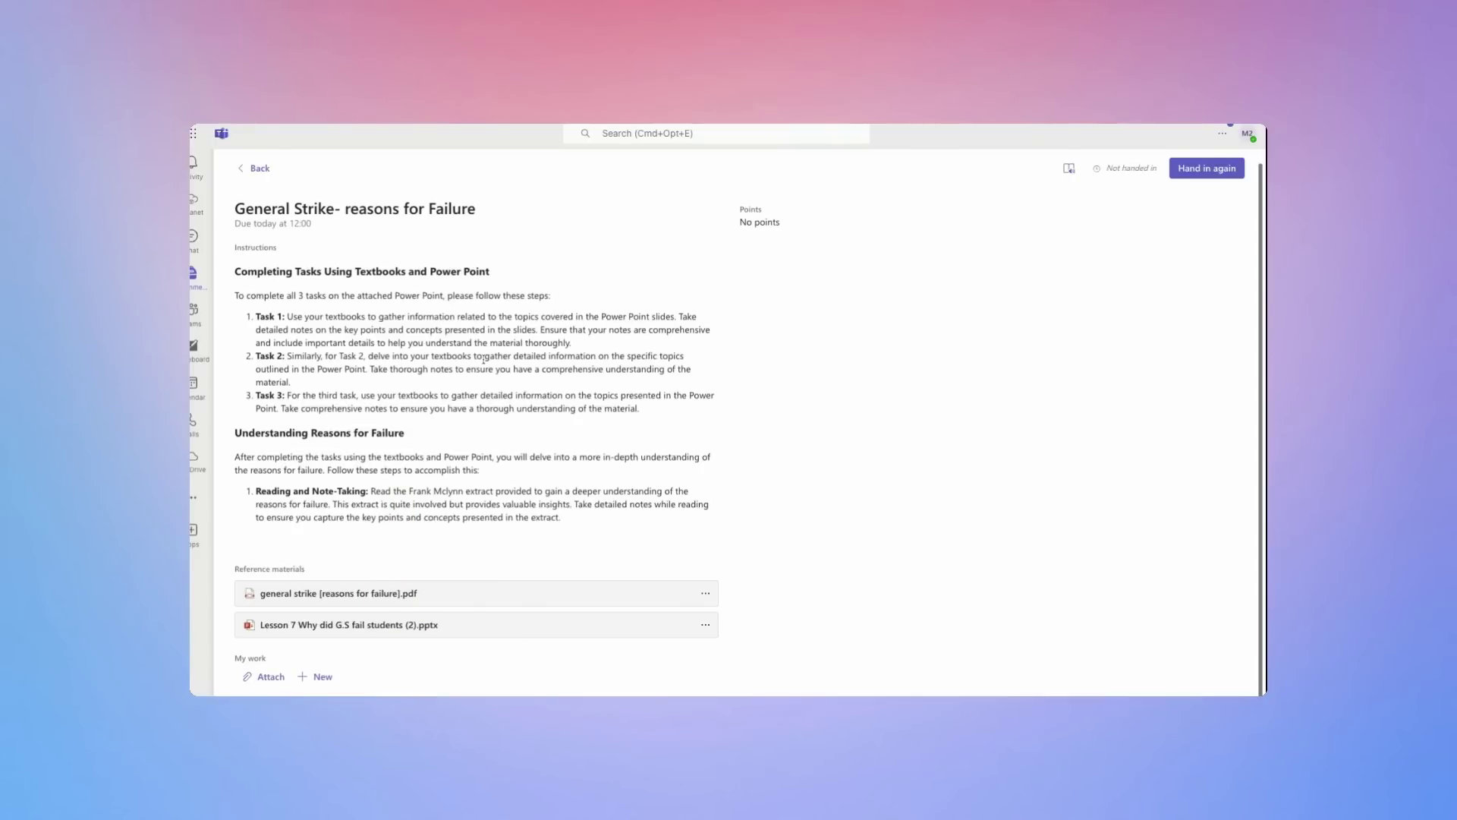
View the assignment instructions in Immersive Reader and return to the assignment
left_click(1070, 170)
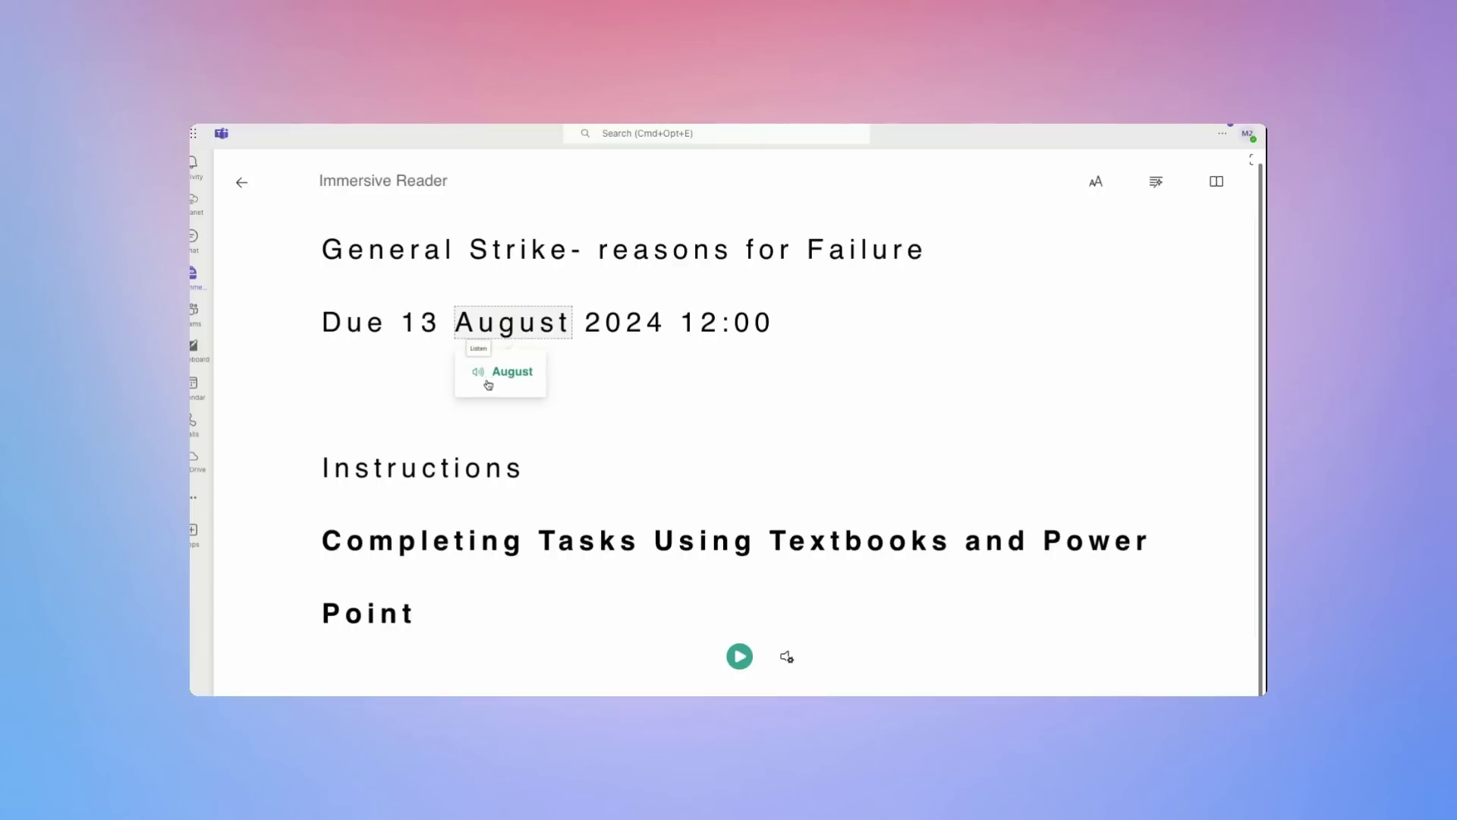
left_click(242, 183)
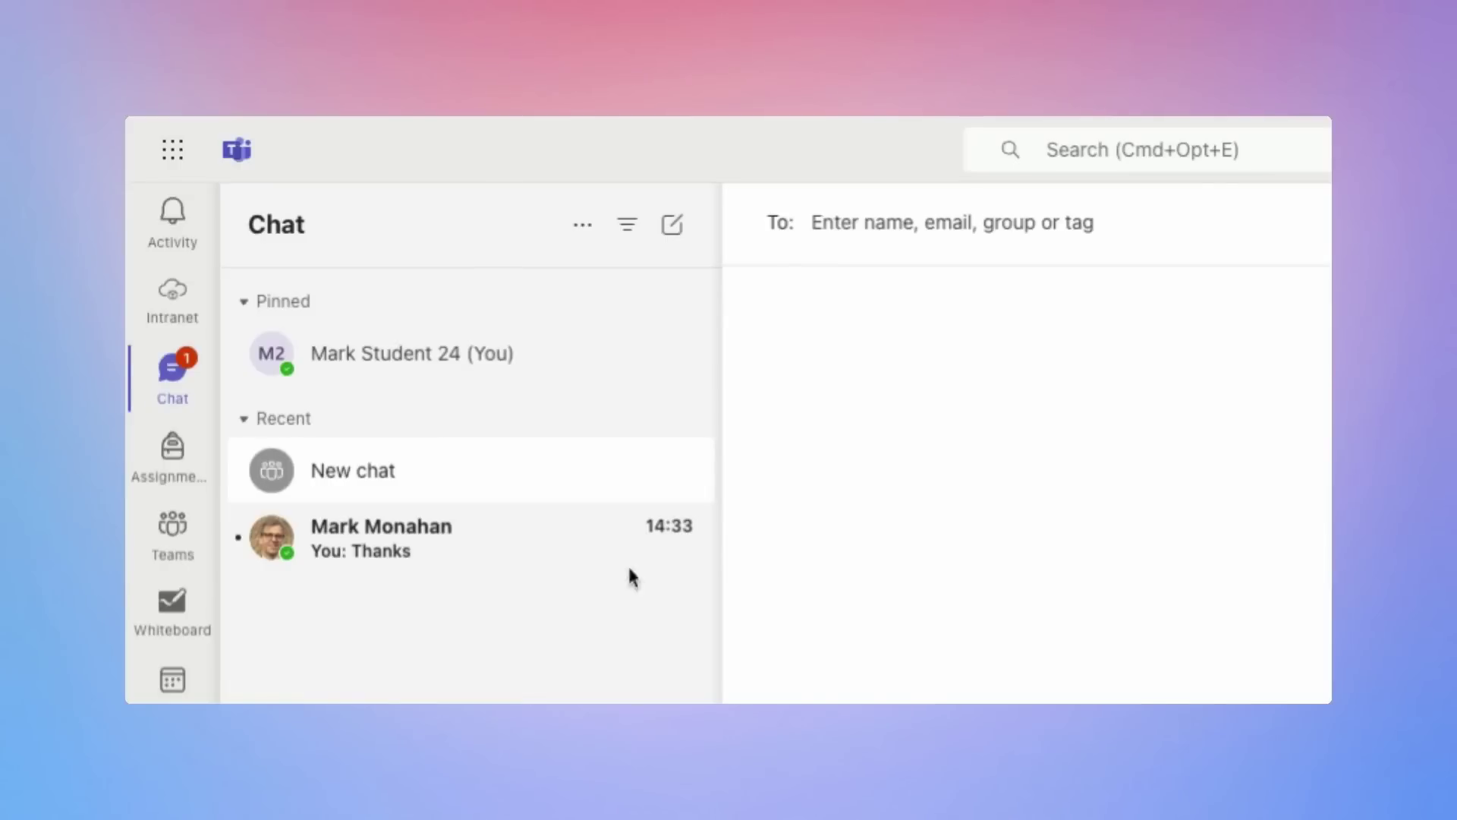
Start a new chat and view the additional items that can be added to a message
left_click(693, 245)
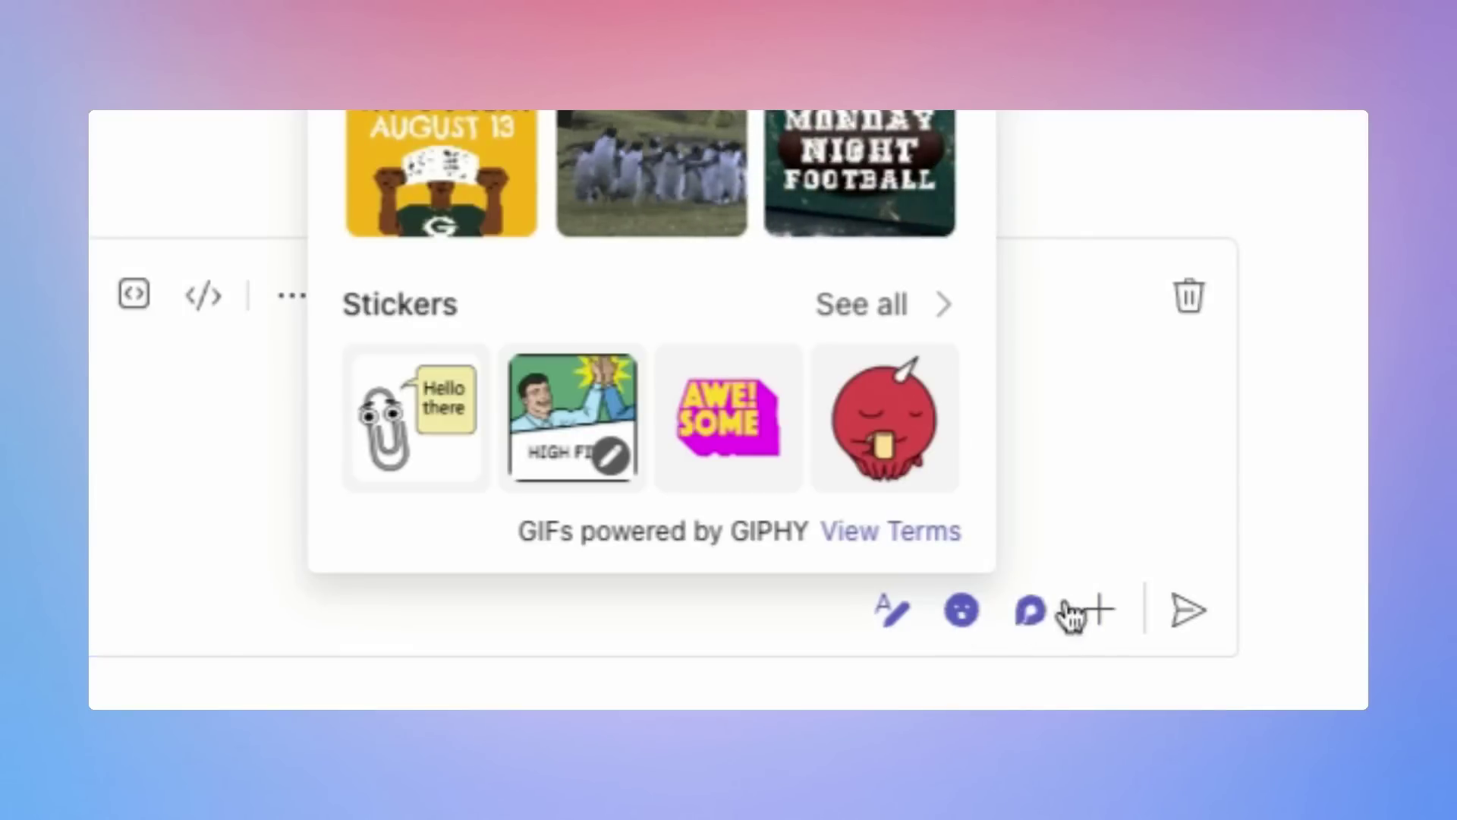
left_click(1102, 611)
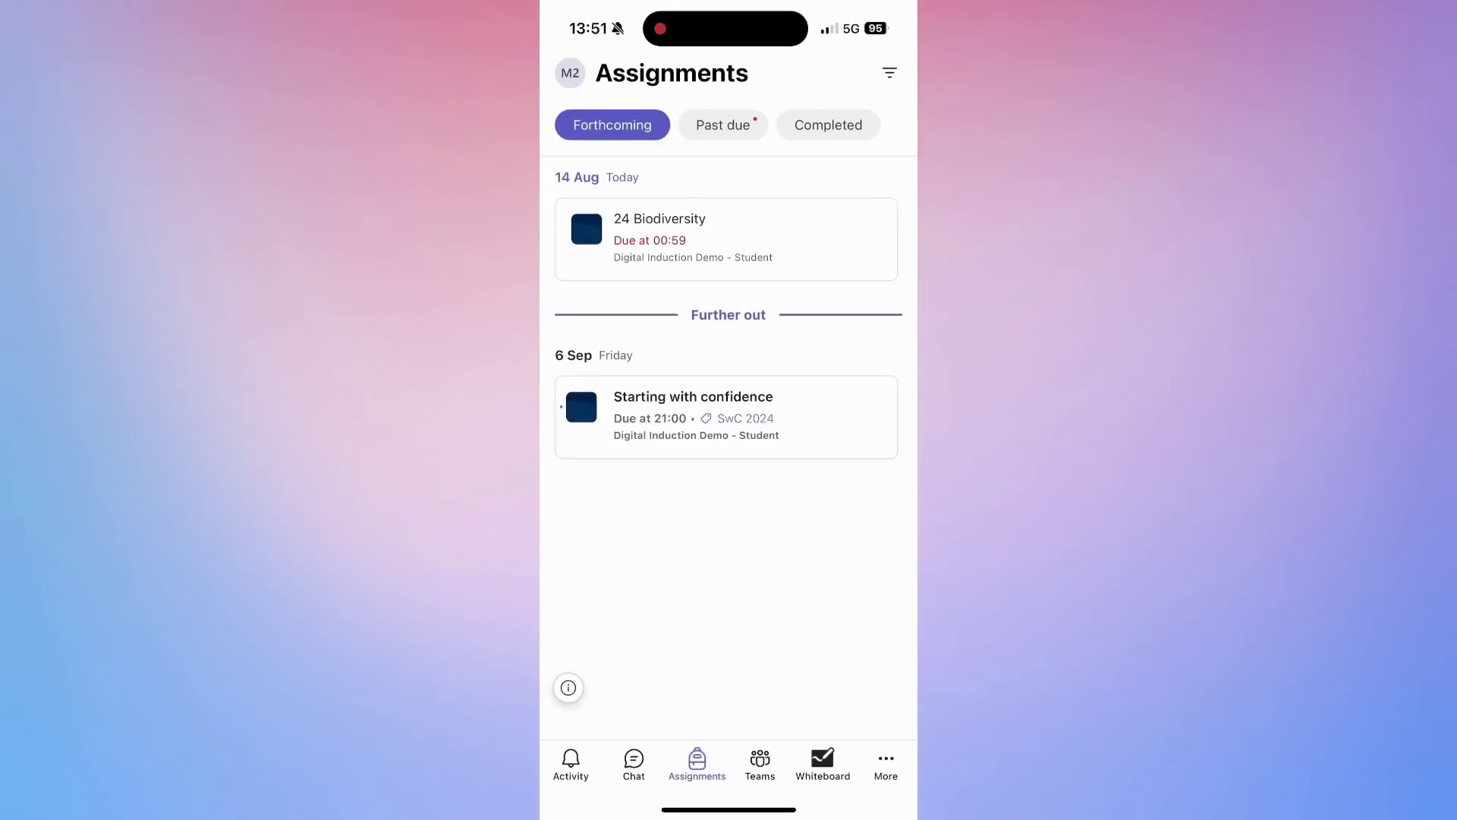
Open the Digital Induction Demo - Student class team in the mobile app and in the desktop view
left_click(760, 763)
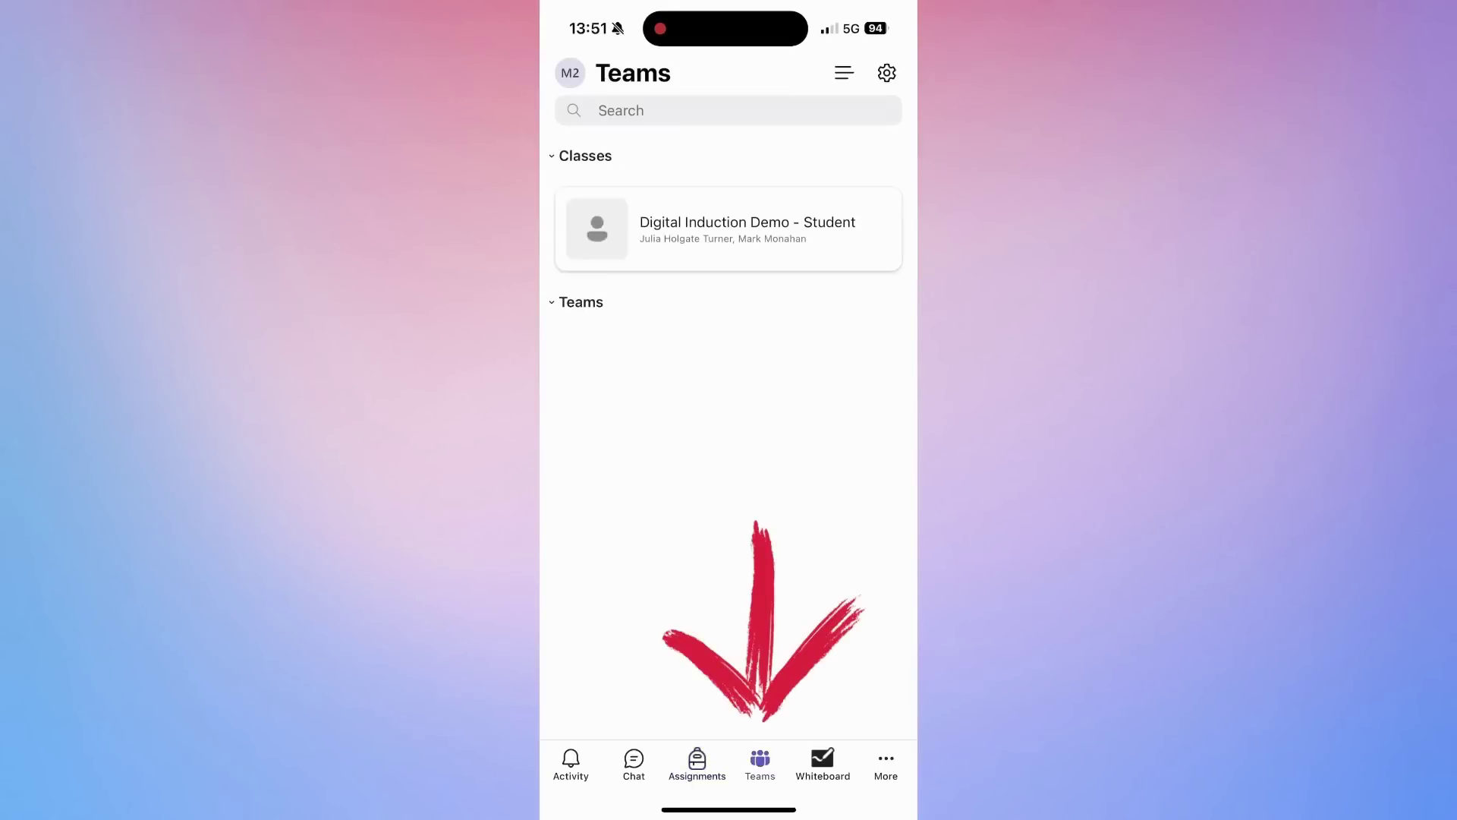
left_click(748, 228)
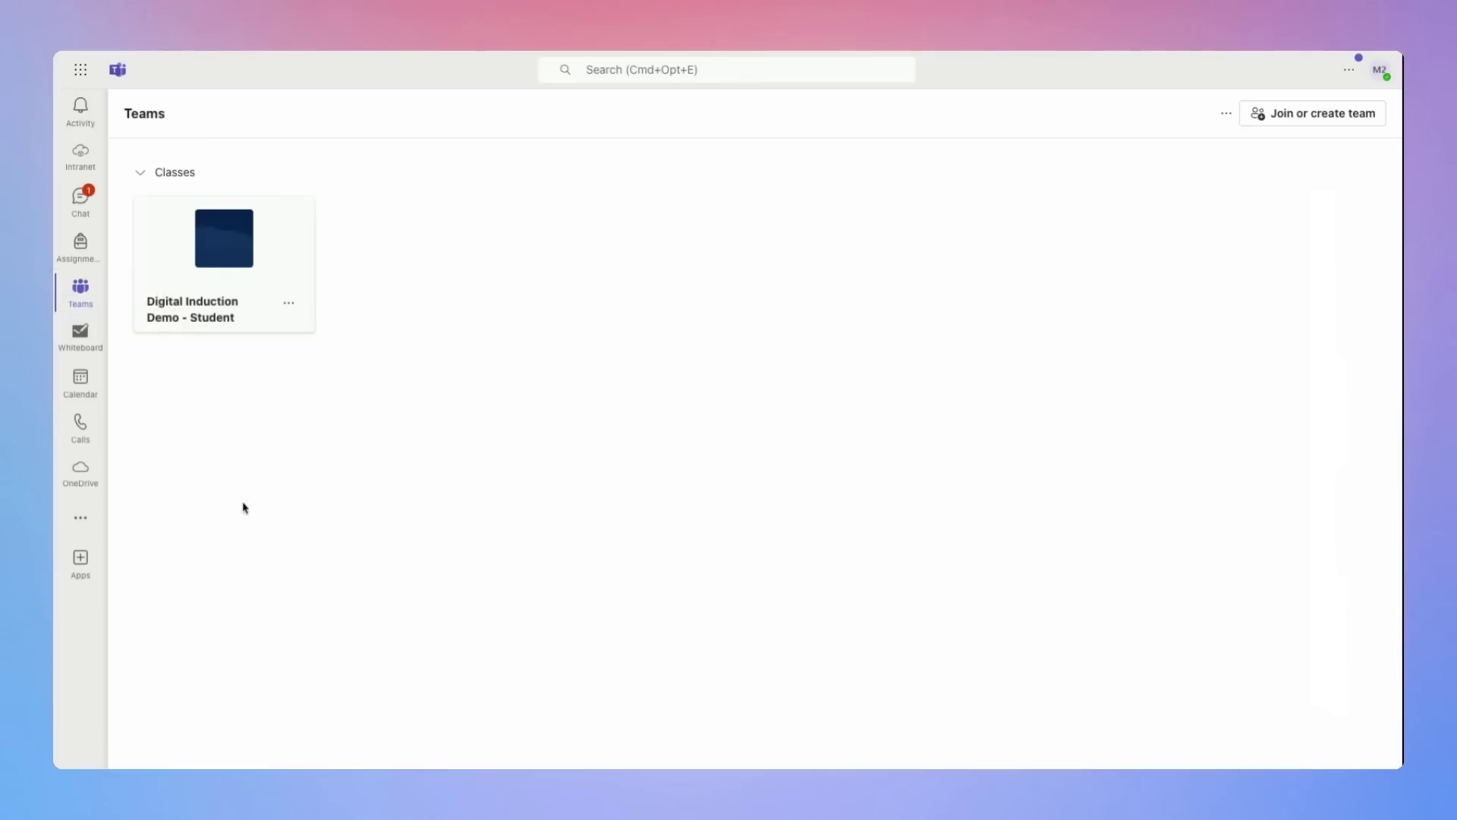
left_click(257, 315)
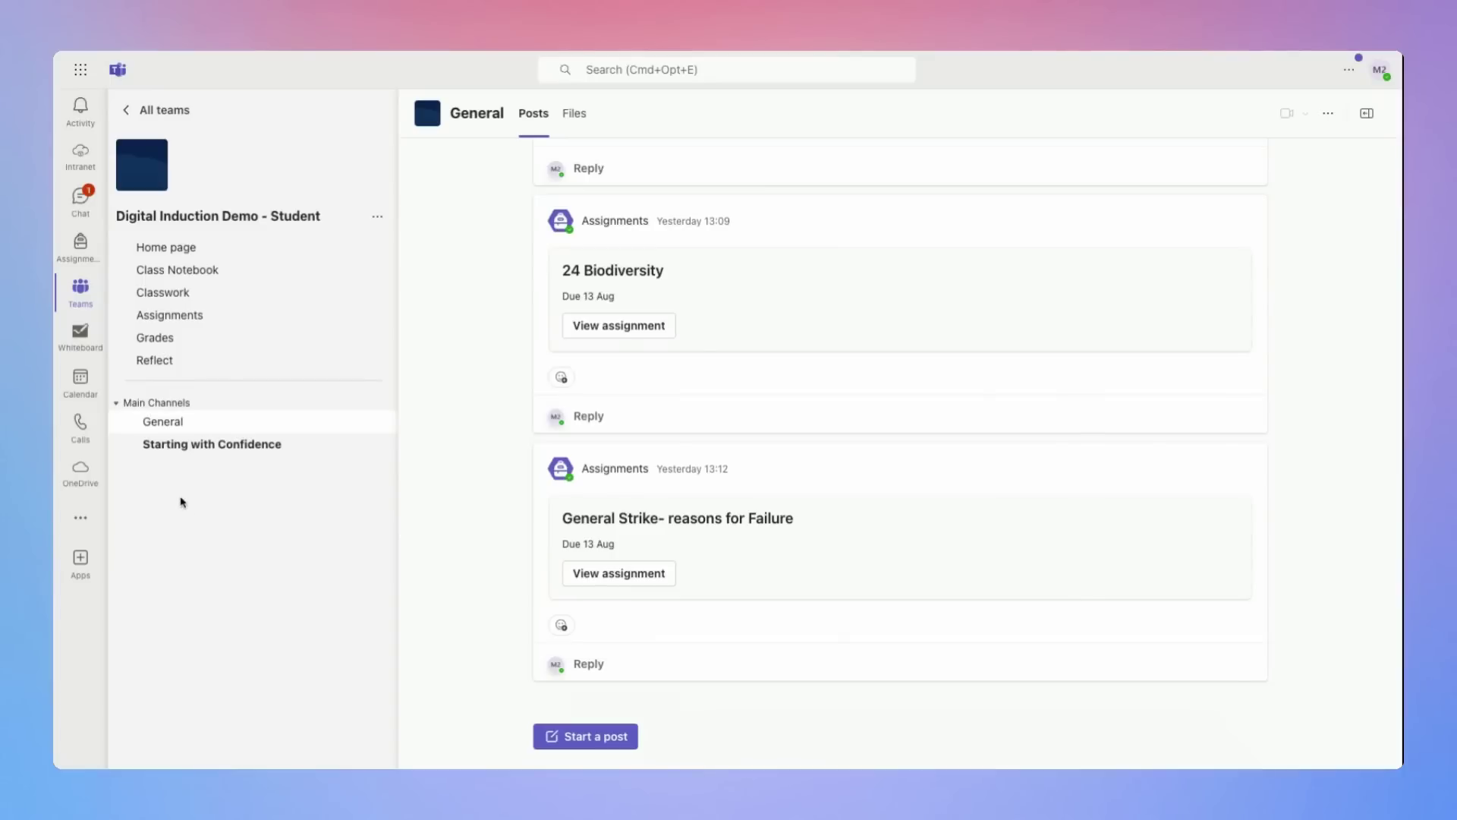
left_click(607, 746)
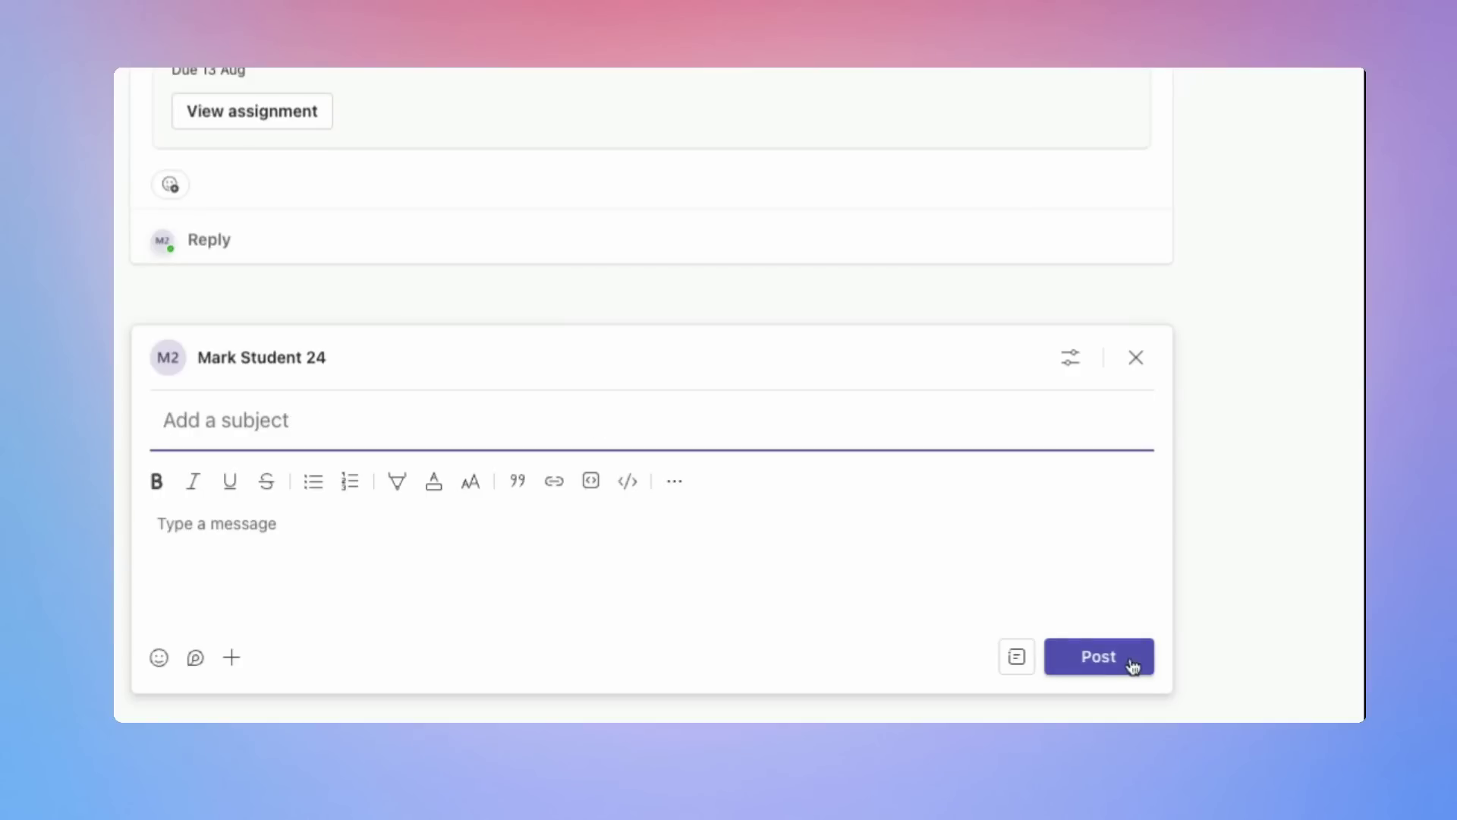
left_click(244, 531)
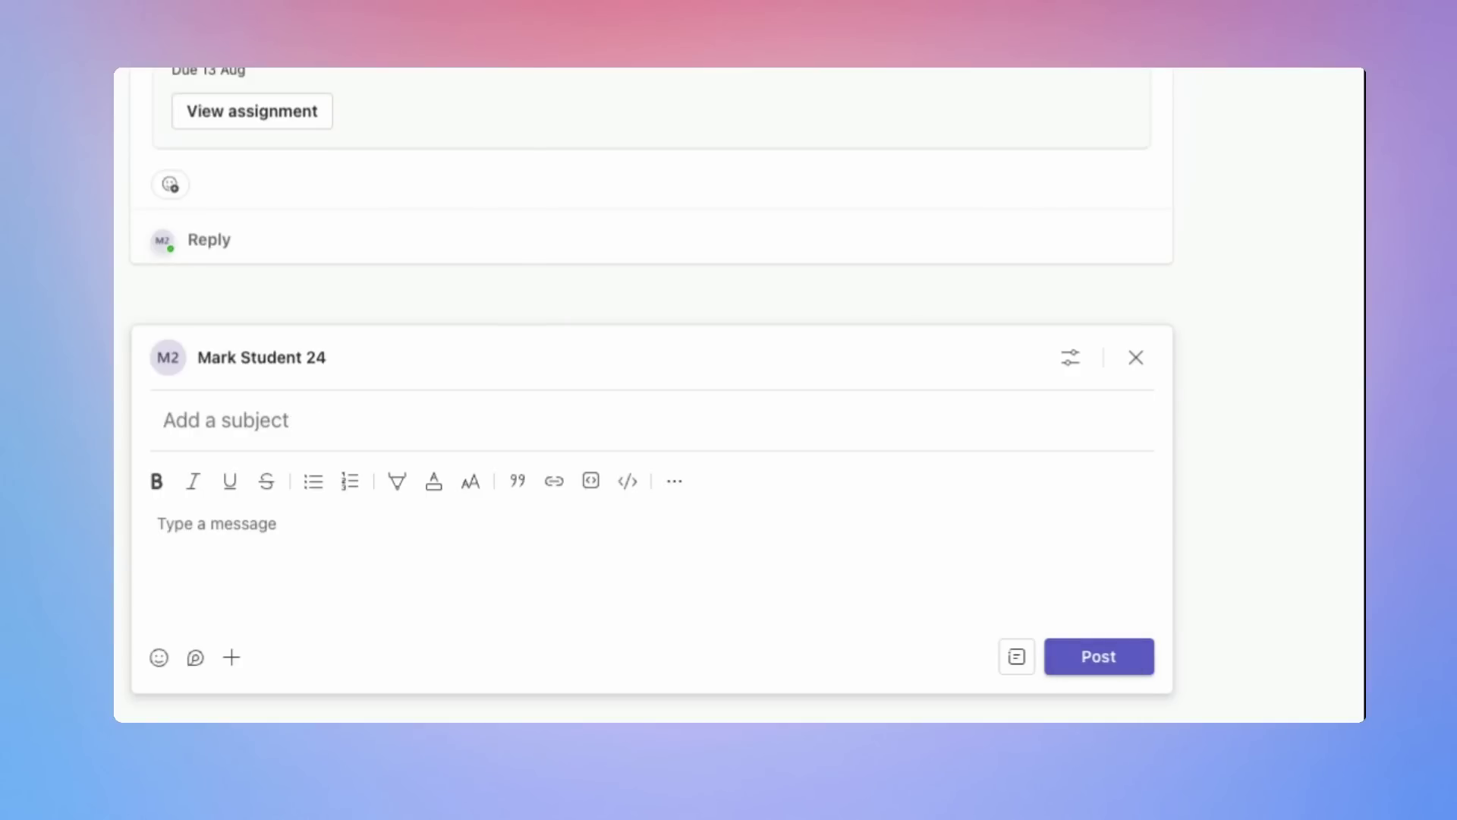
type("@")
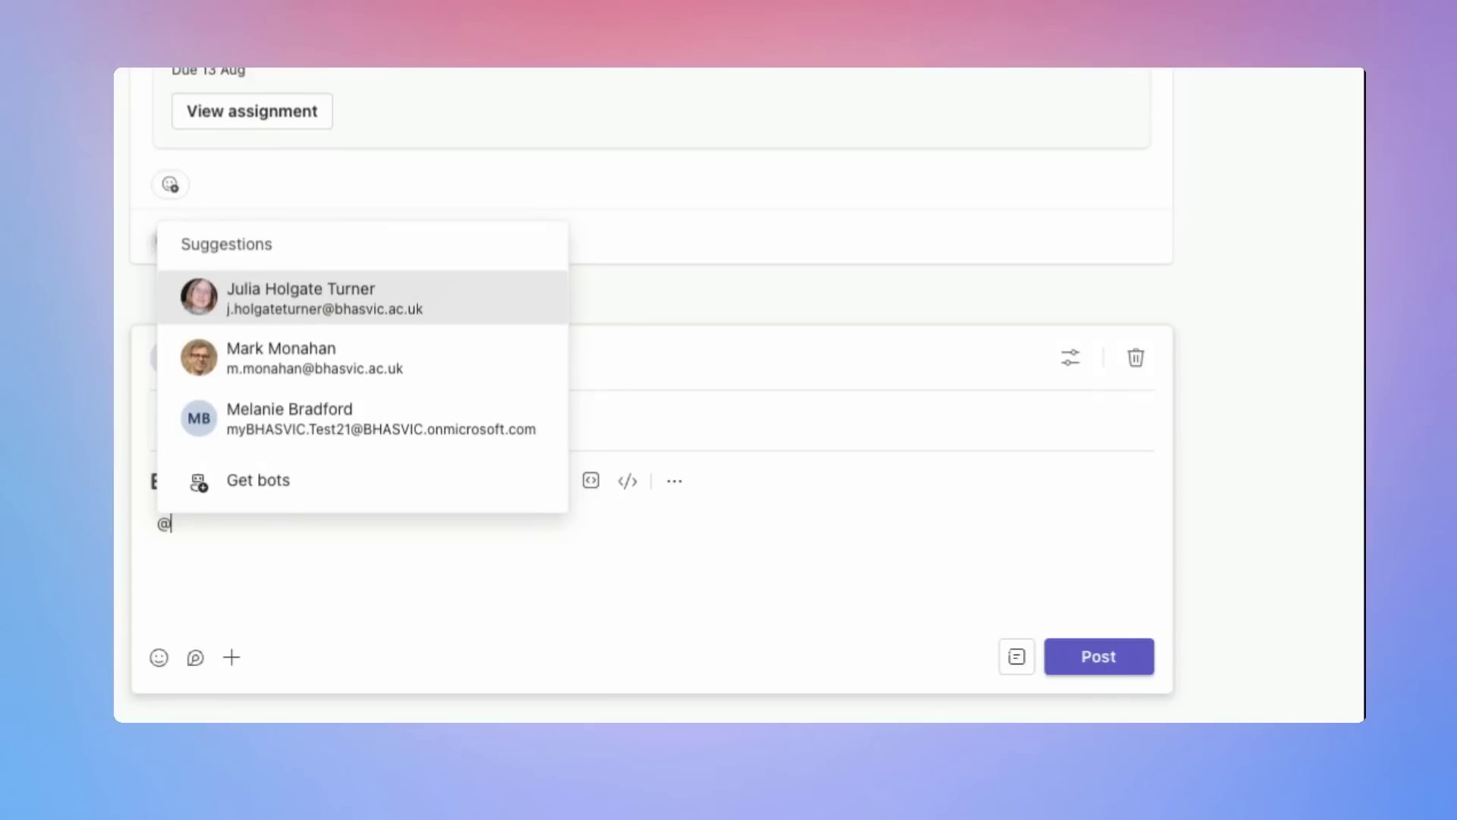
left_click(340, 378)
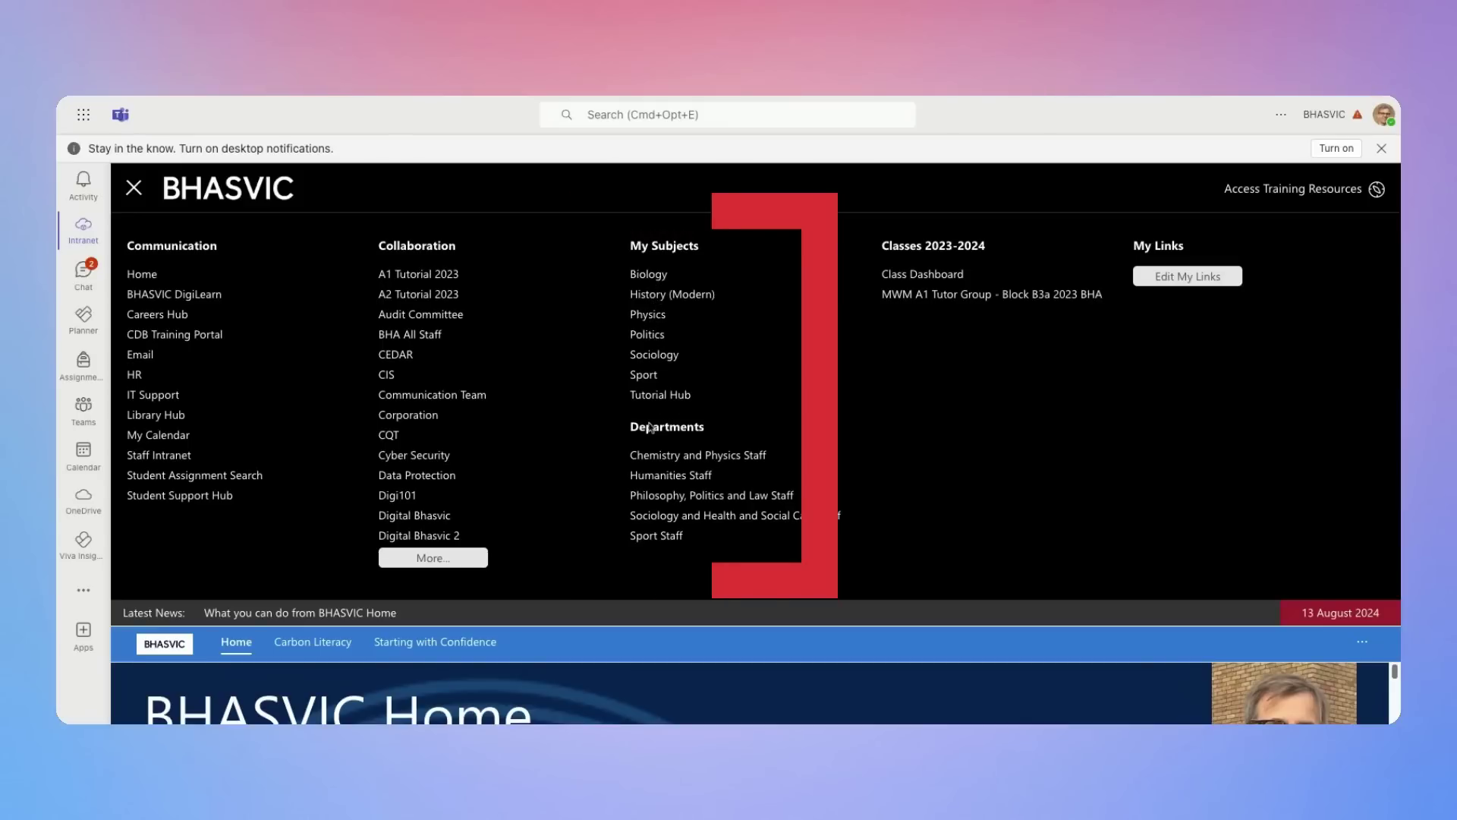
Open the Biology subject site from the BHASVIC intranet and review its first-year, second-year and all-years resources
left_click(650, 275)
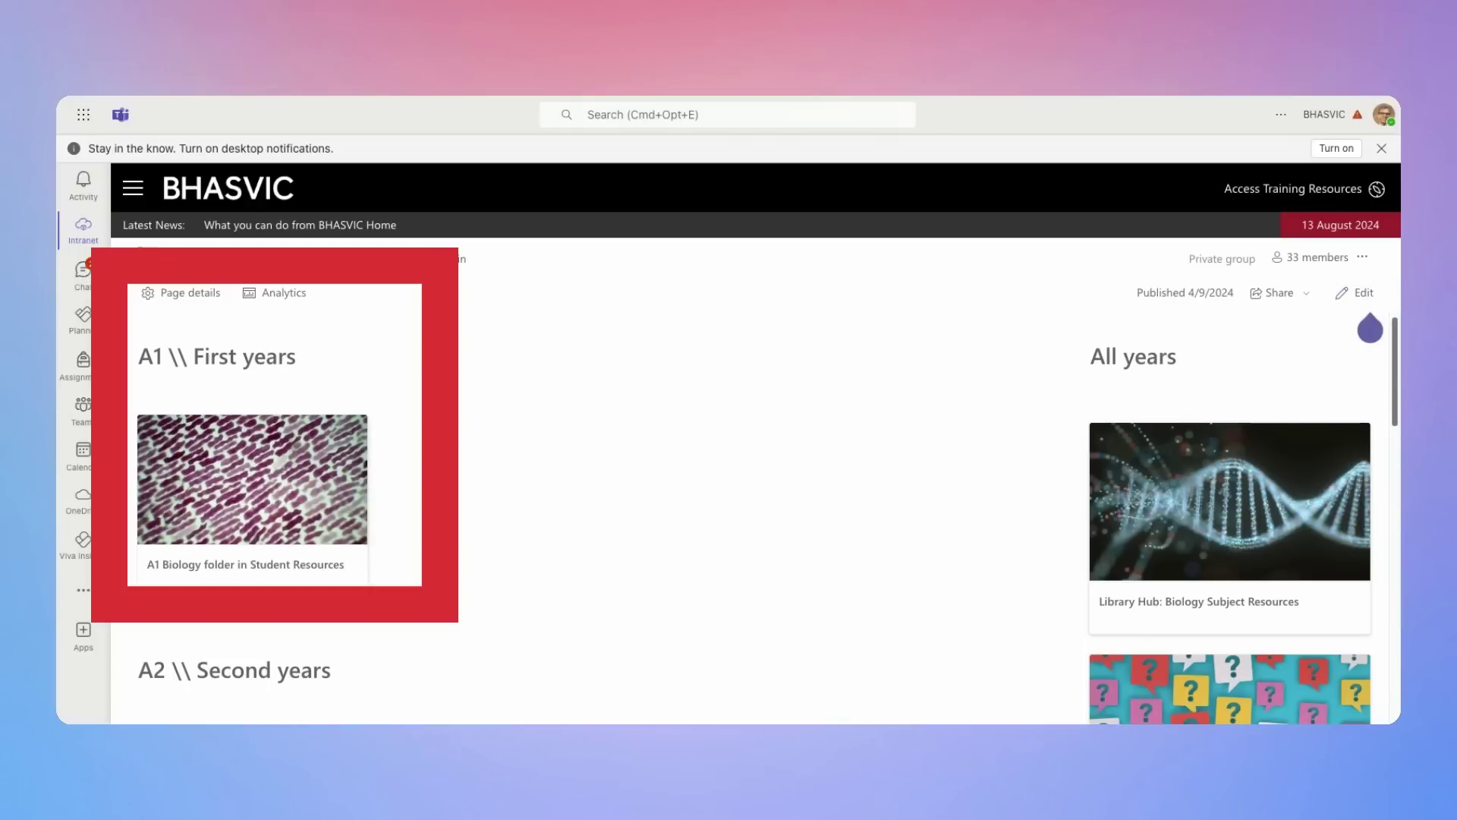
scroll(465, 537, "down", 4)
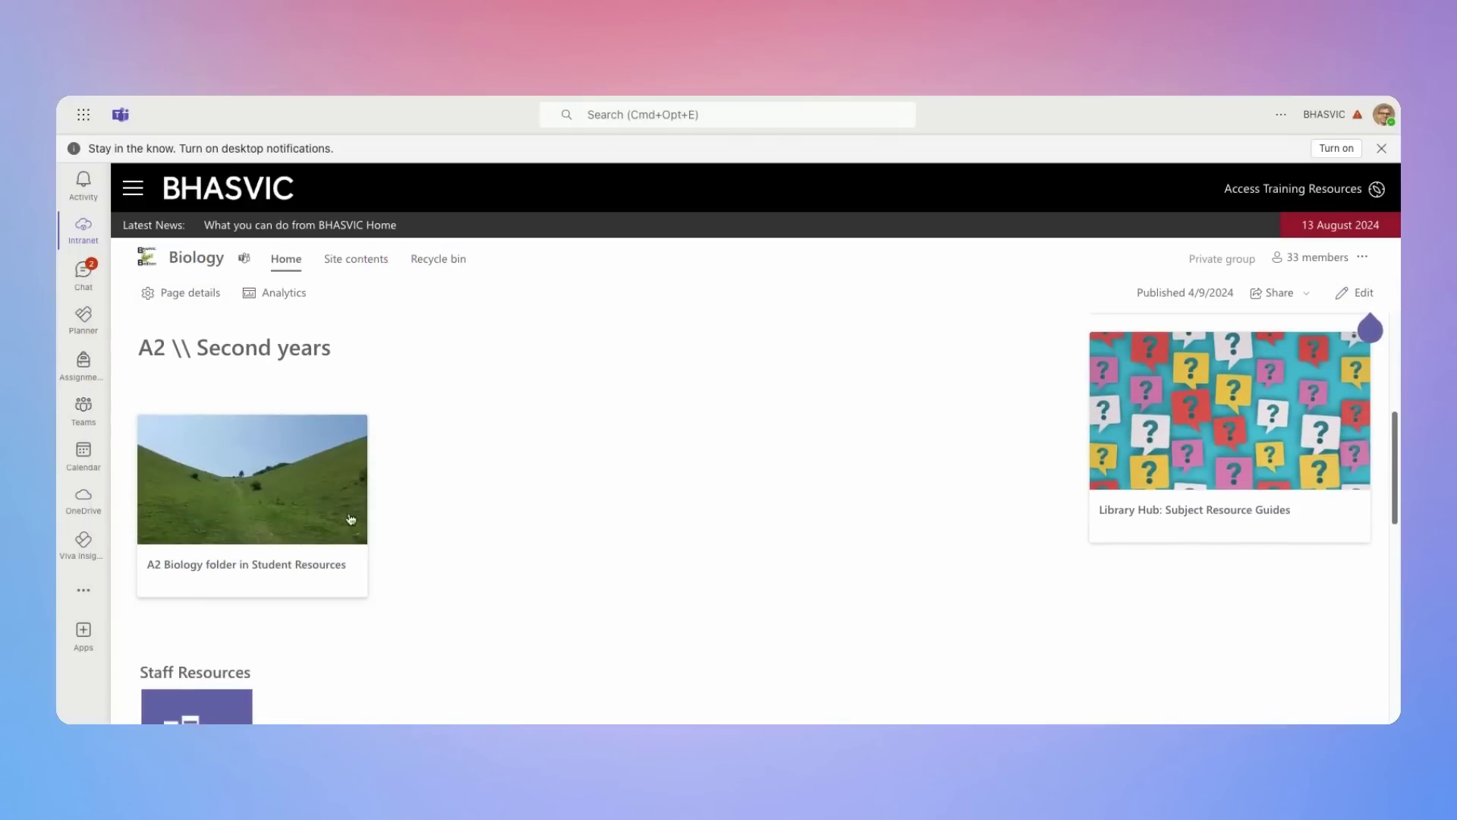
scroll(599, 534, "up", 4)
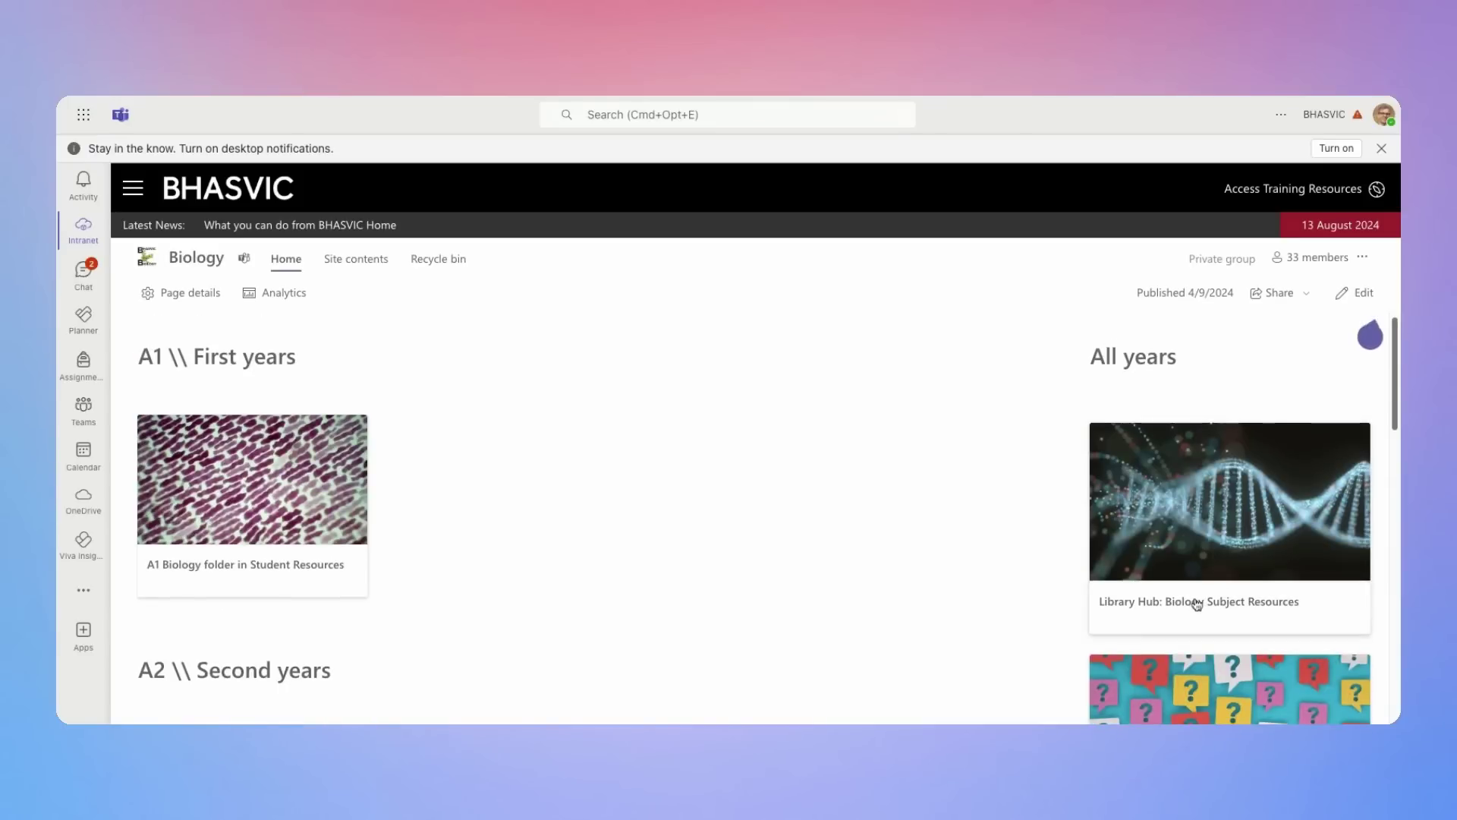
scroll(1196, 604, "down", 3)
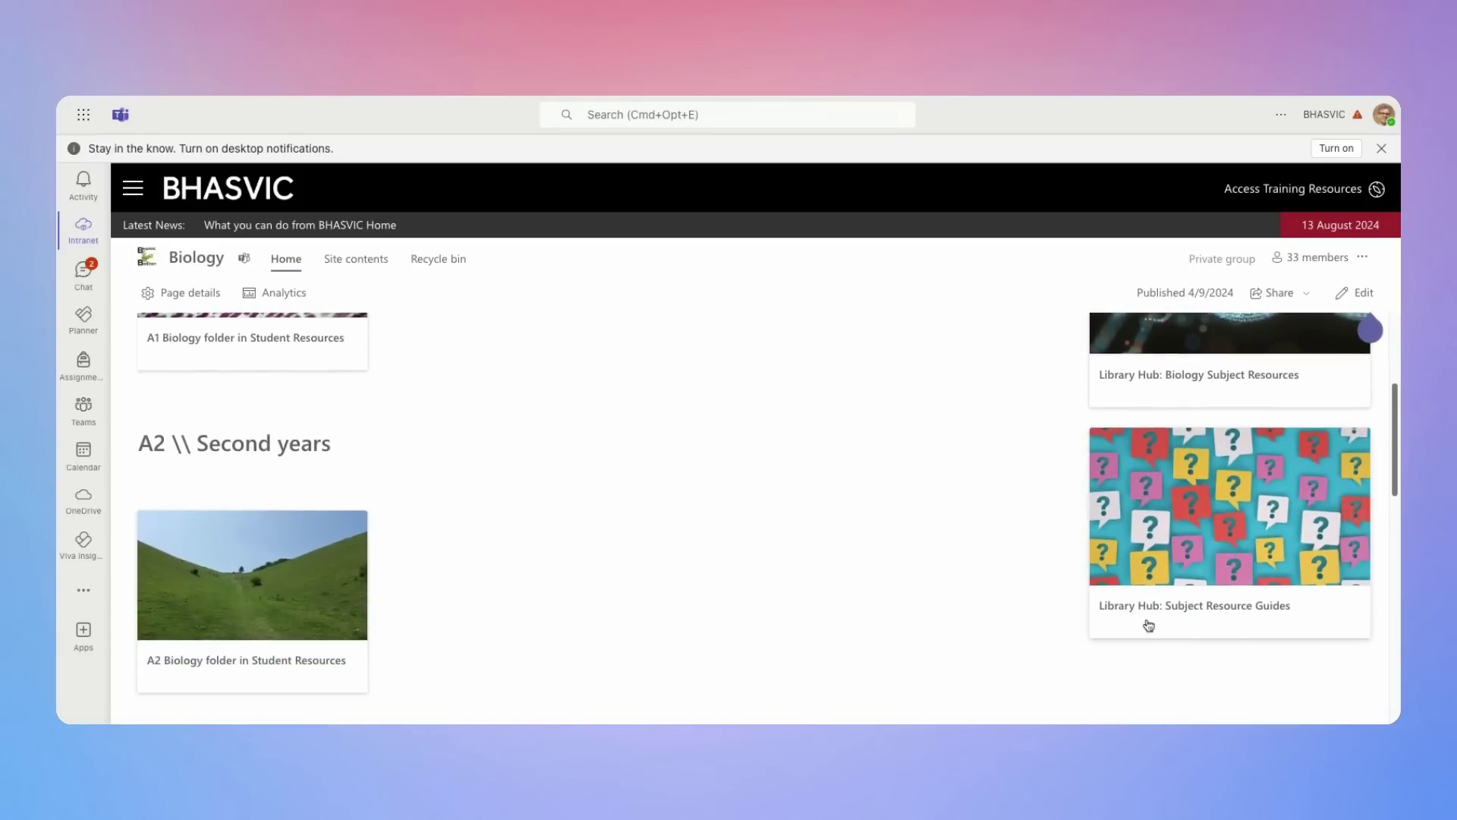
scroll(823, 547, "down", 3)
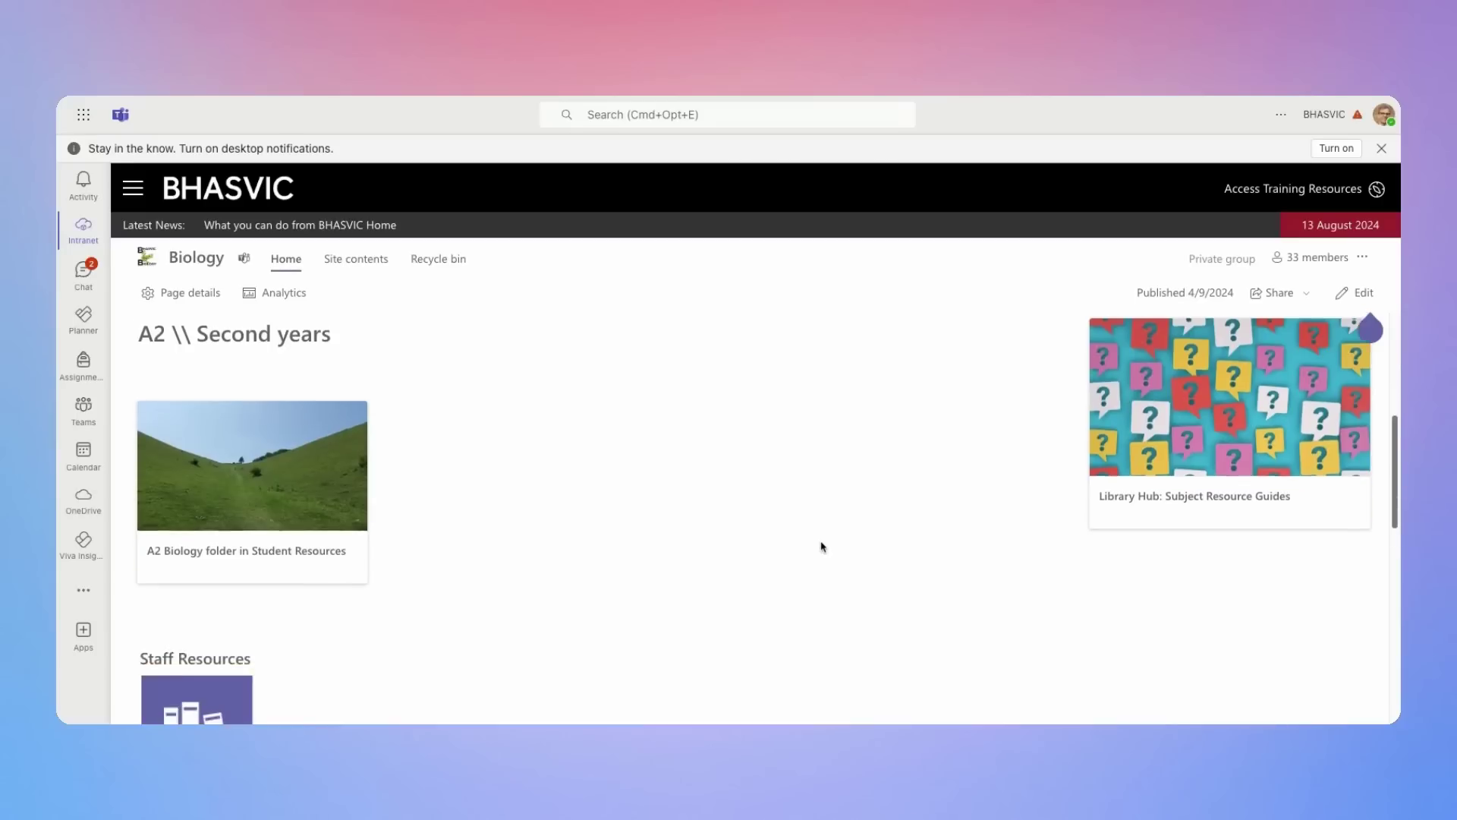
scroll(773, 550, "up", 6)
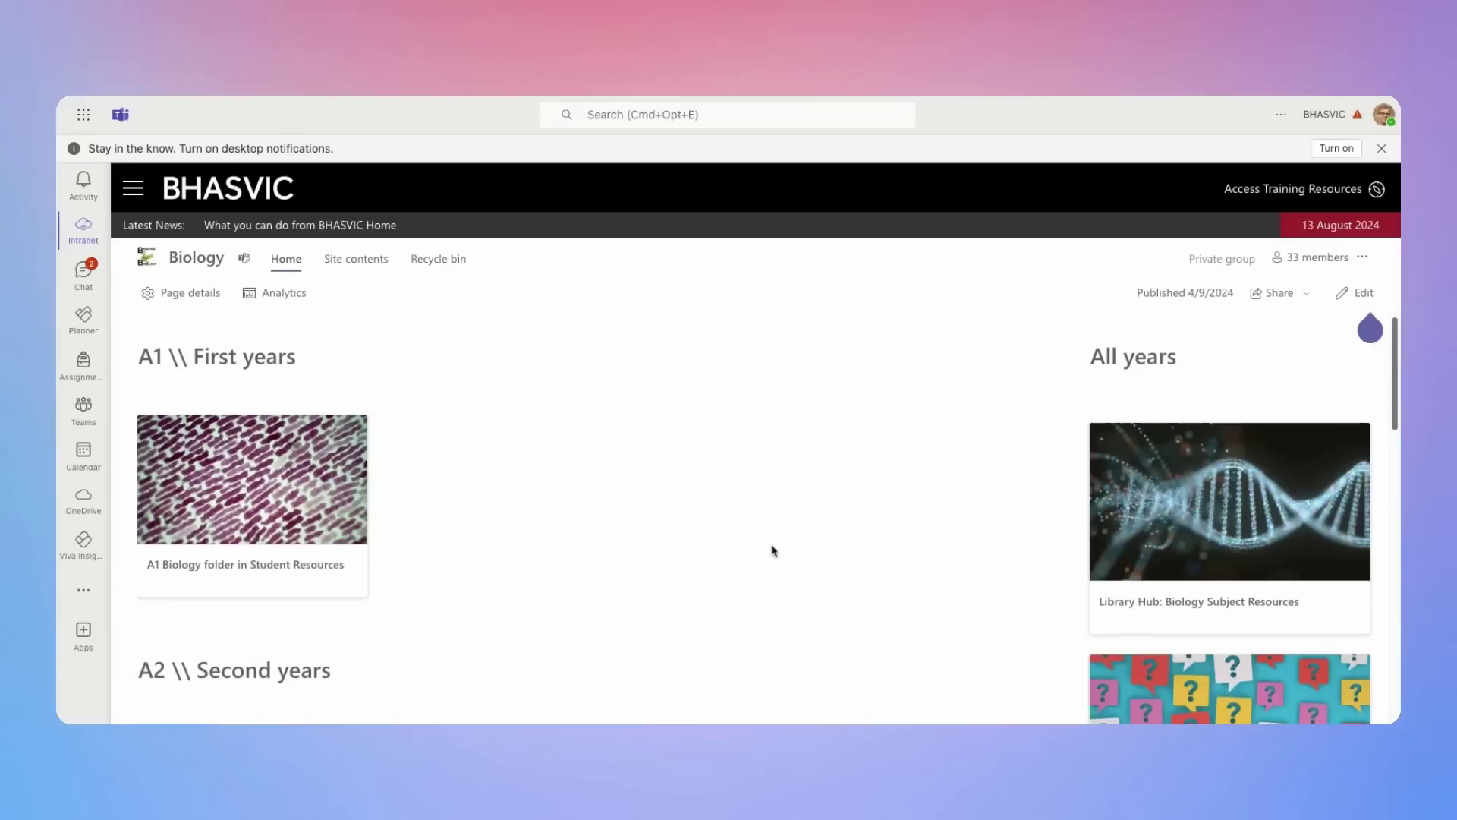
Open the A1 Biology student resources and browse to the "02. Cell Ultrastructure - CC" folder in Lesson resources
left_click(218, 571)
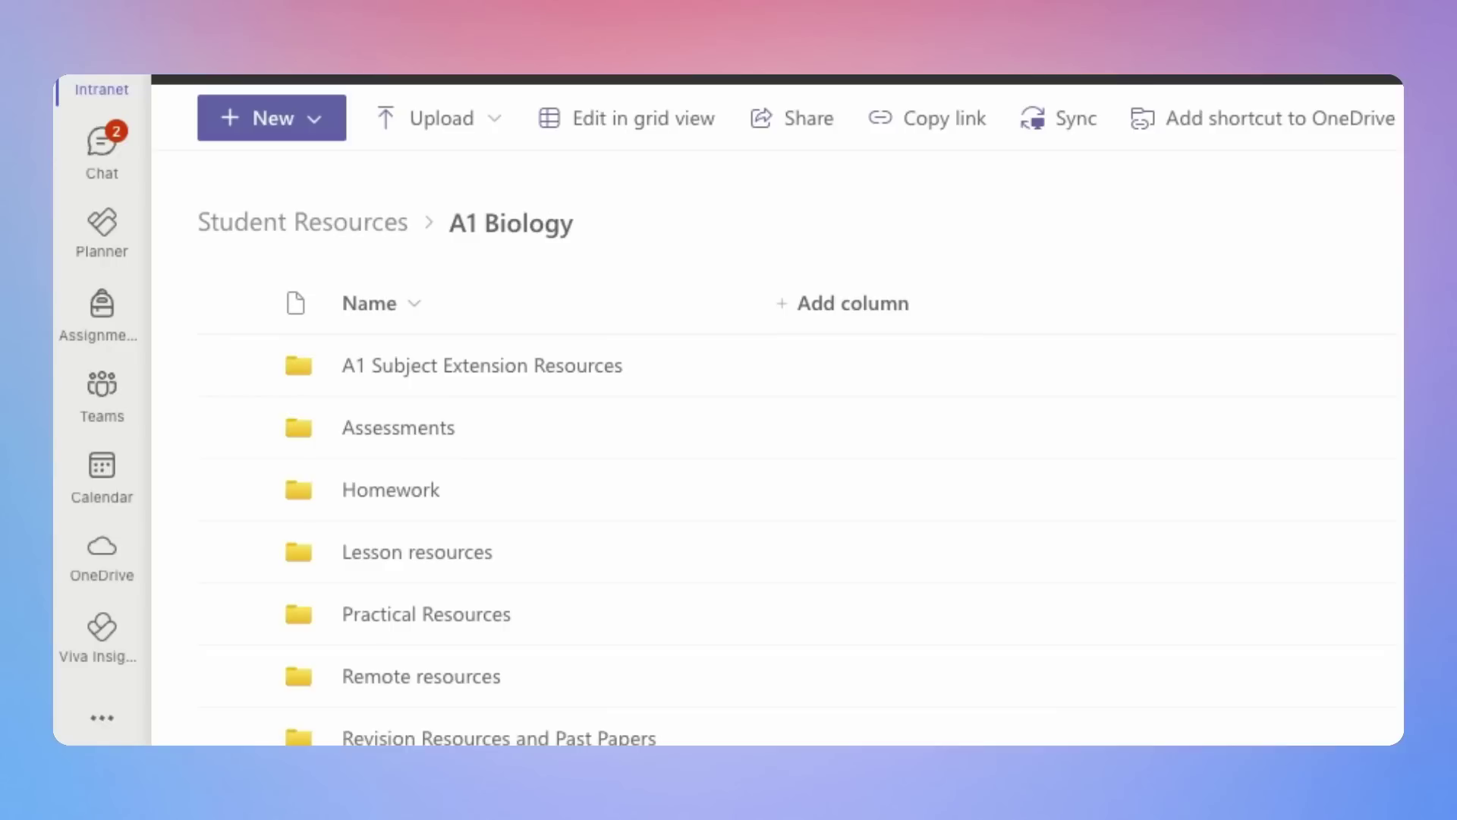
left_click(407, 559)
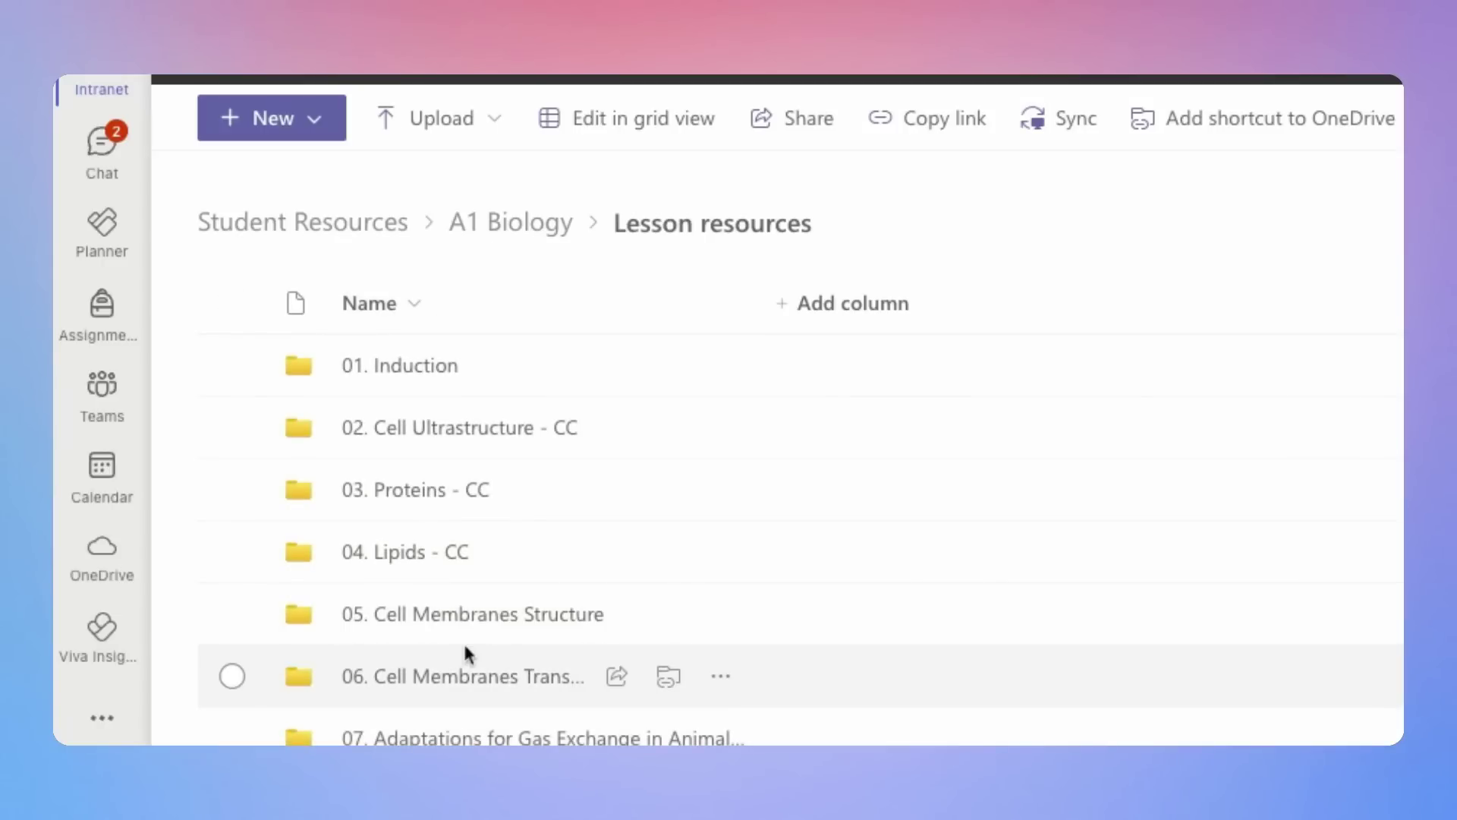
left_click(417, 440)
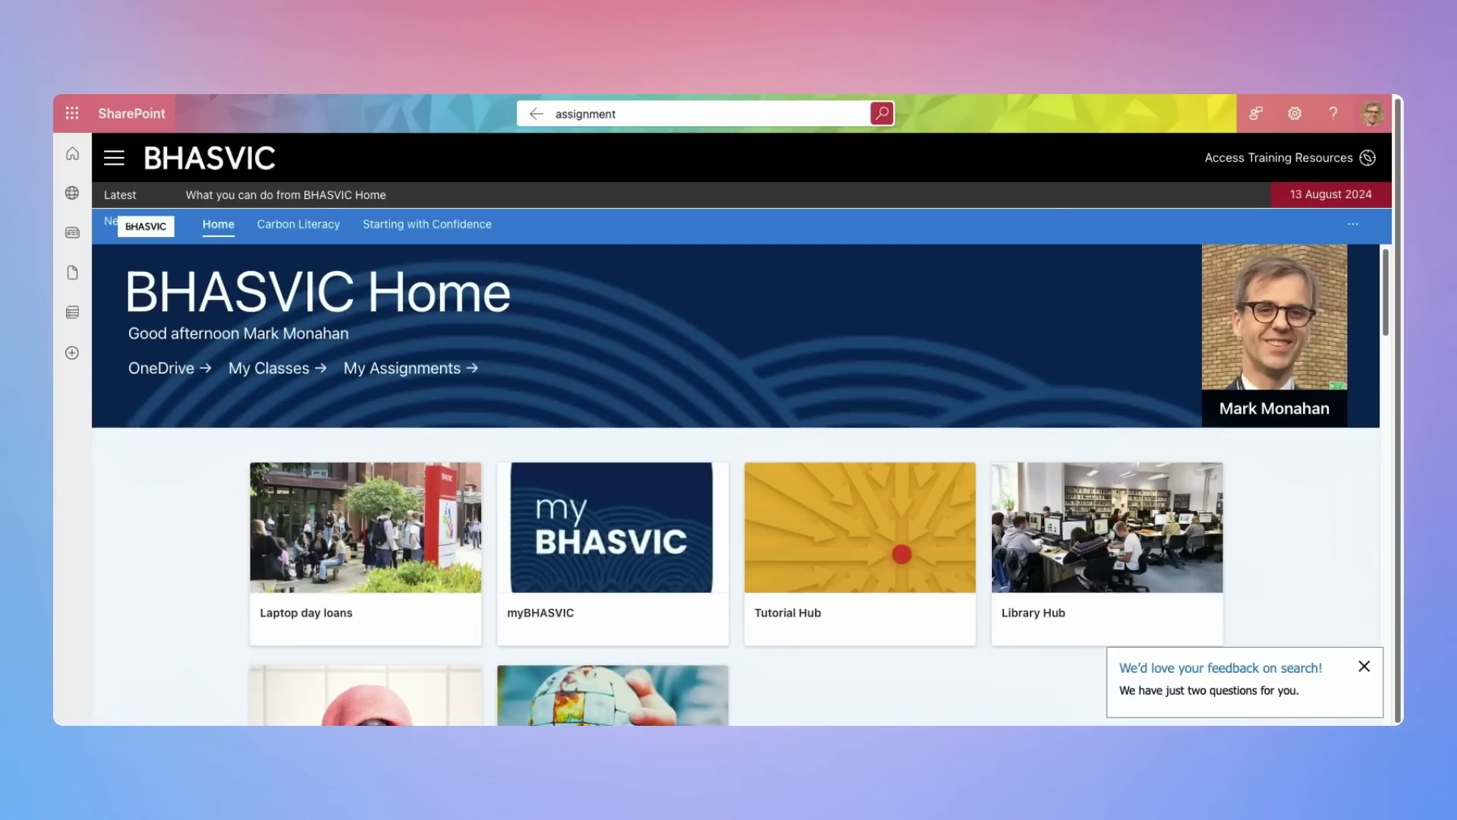
Search for "assignment" from the BHASVIC home page, and repeat the search from the Biology subject site
left_click(702, 122)
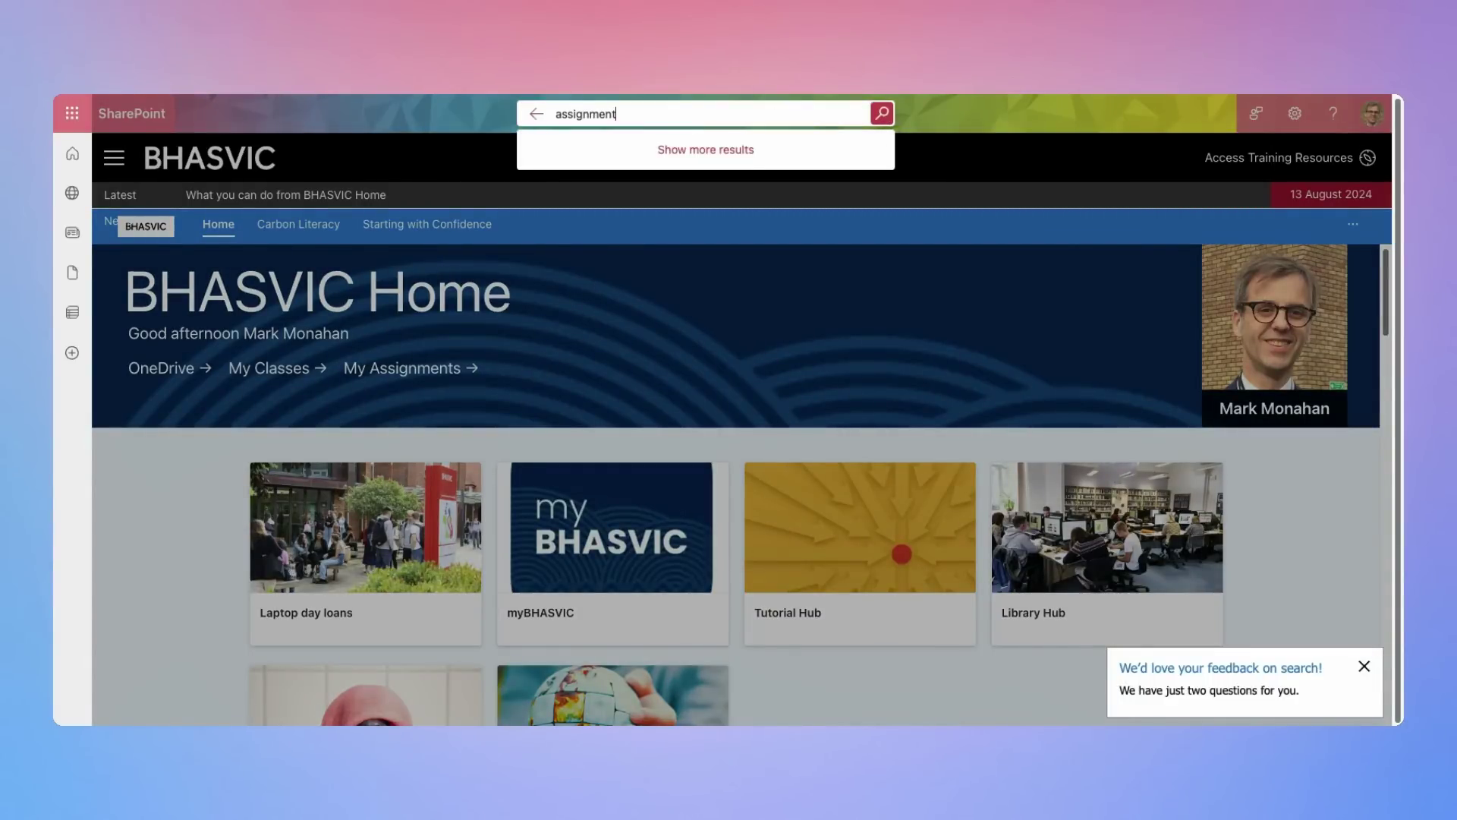
key("Return")
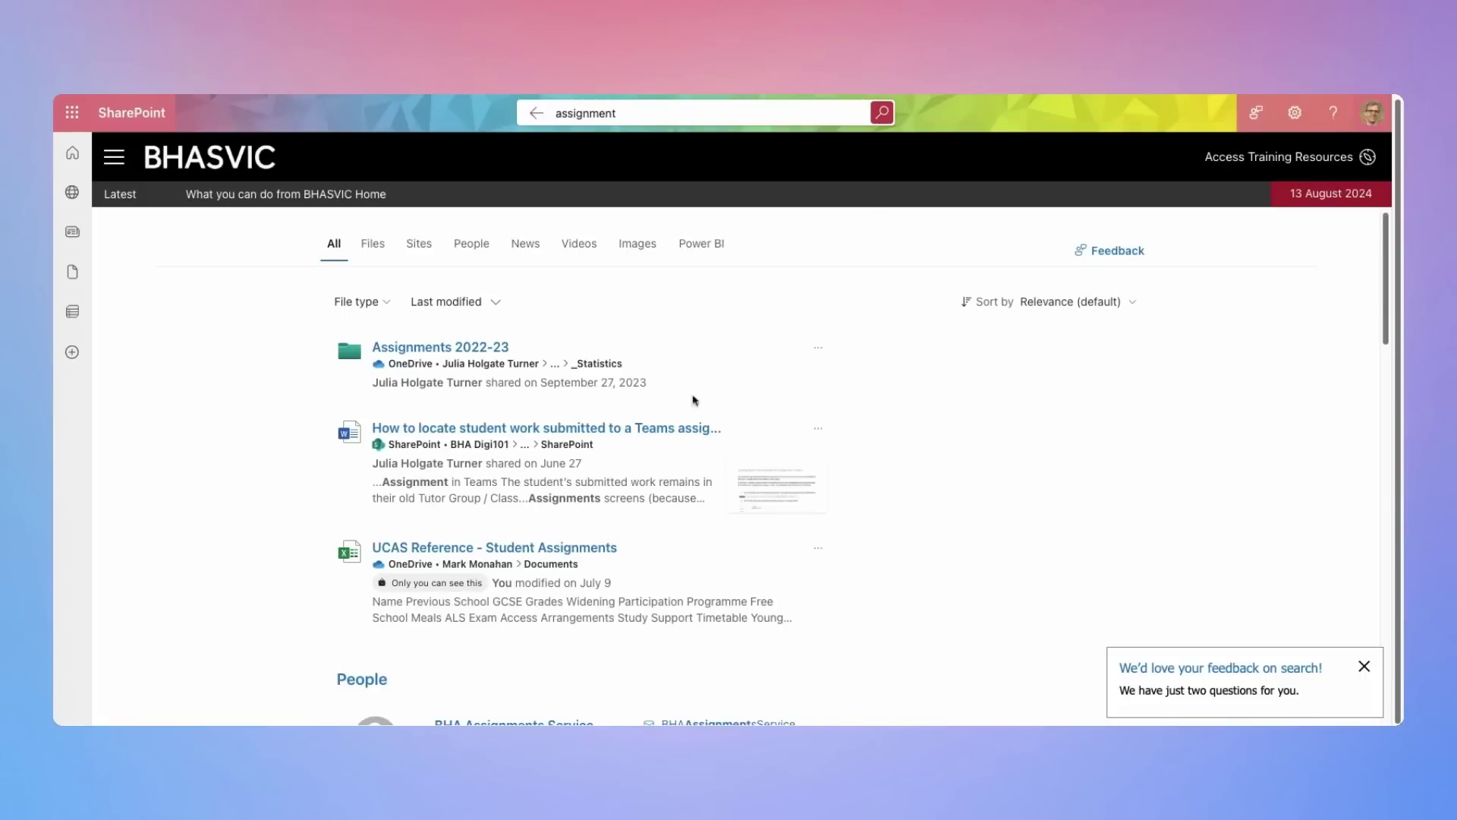
left_click(115, 158)
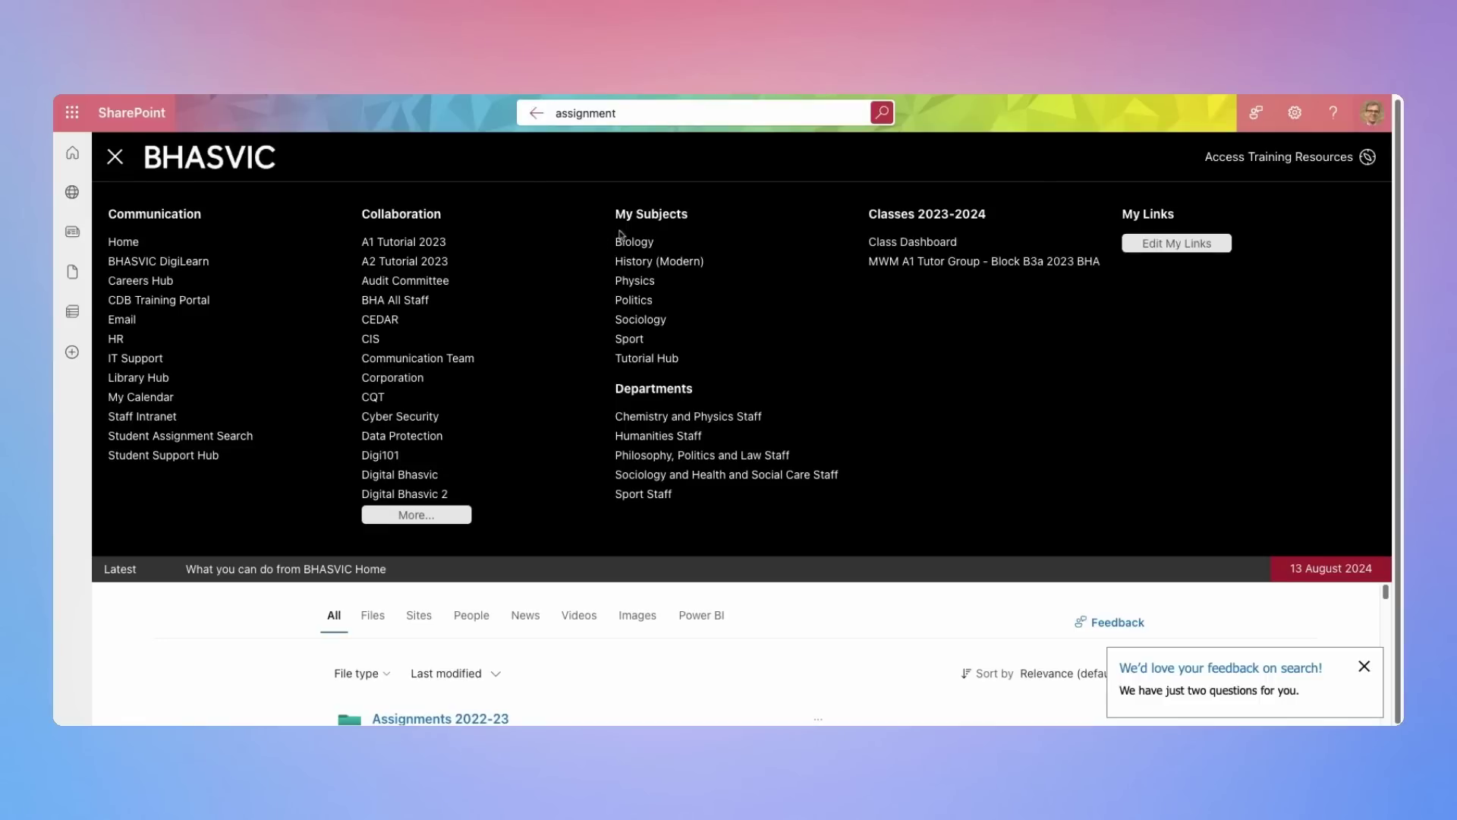
left_click(643, 245)
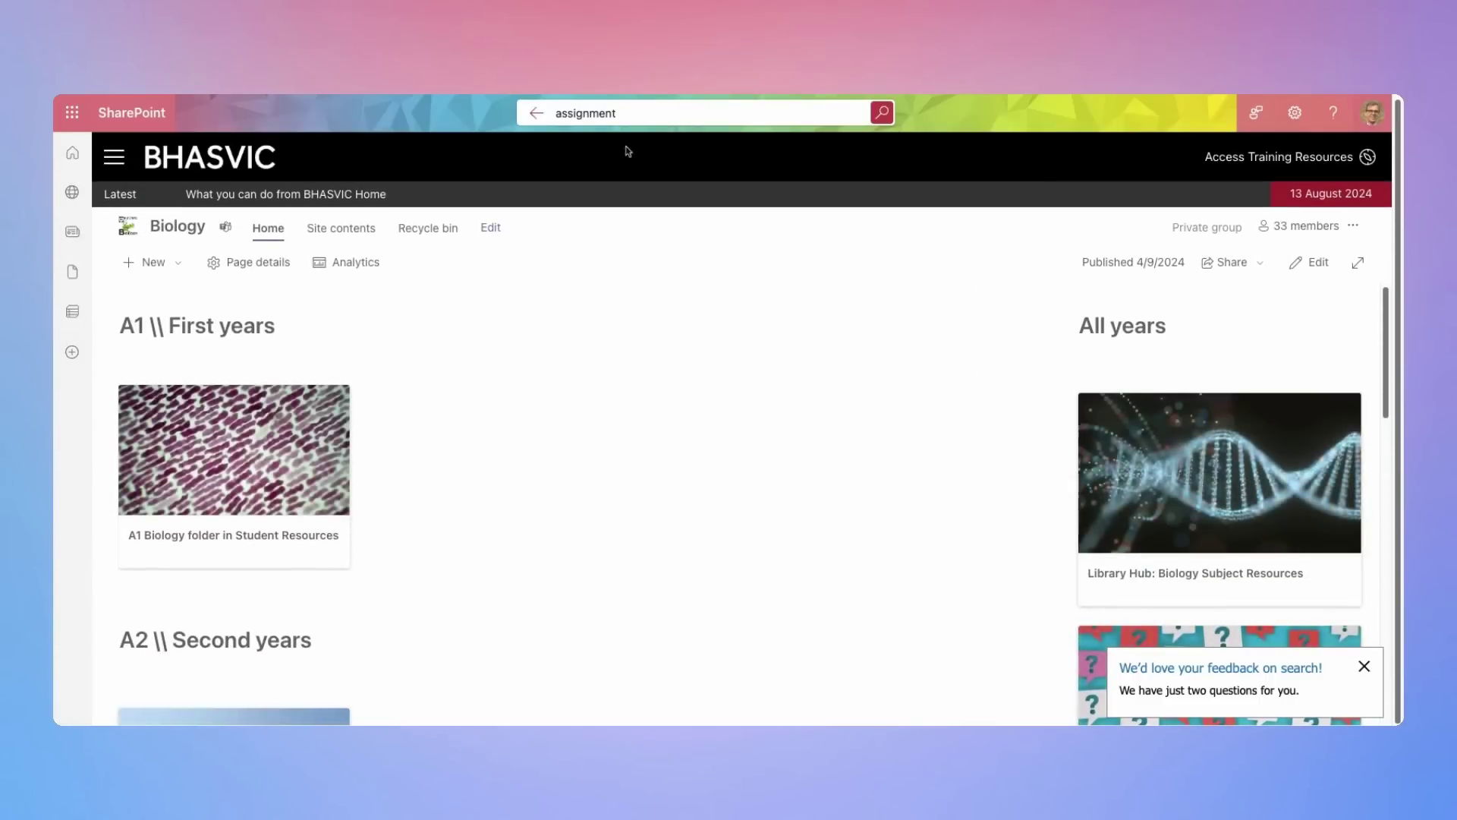
left_click(599, 114)
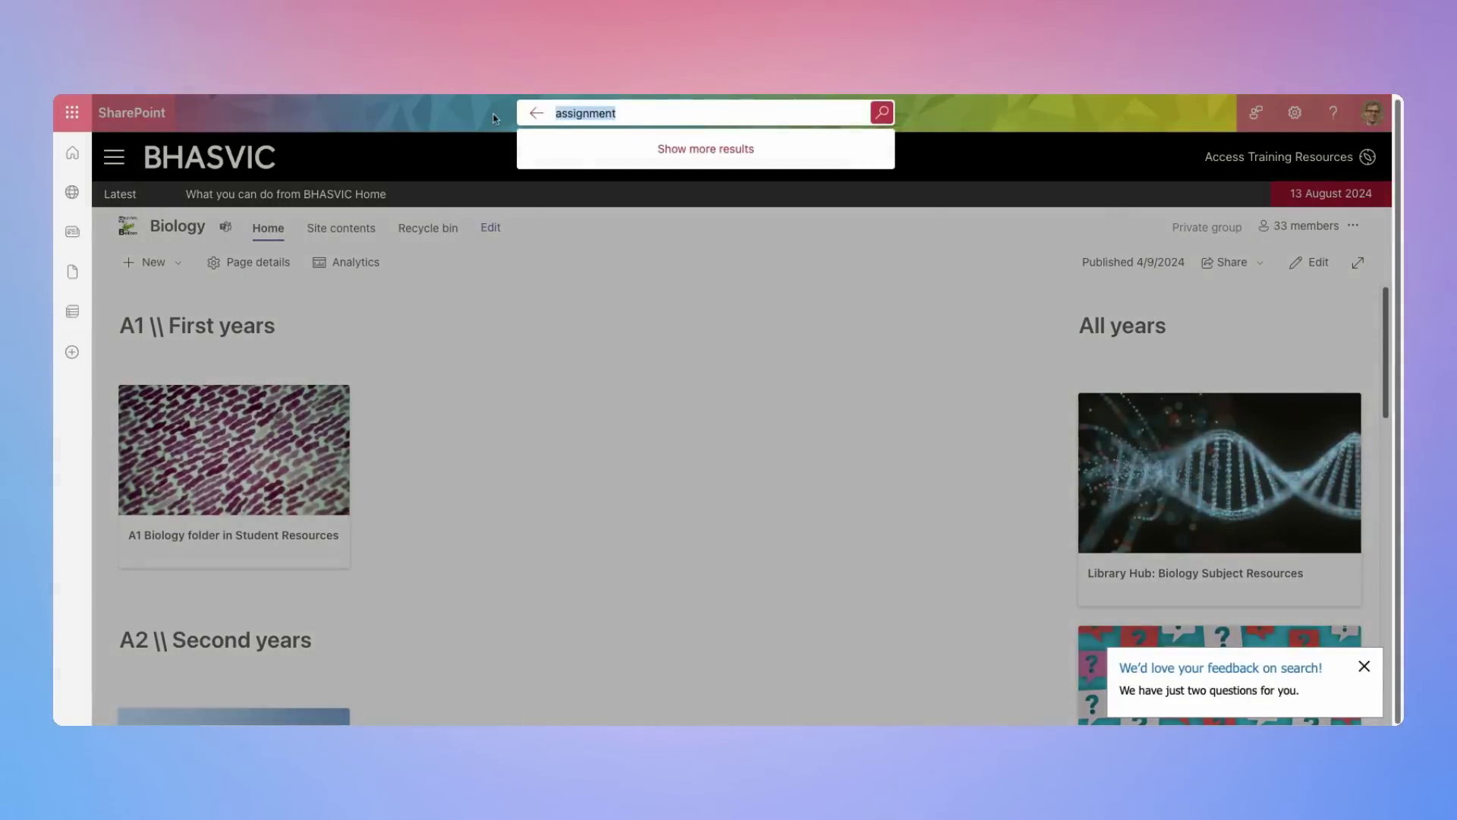
left_click(880, 113)
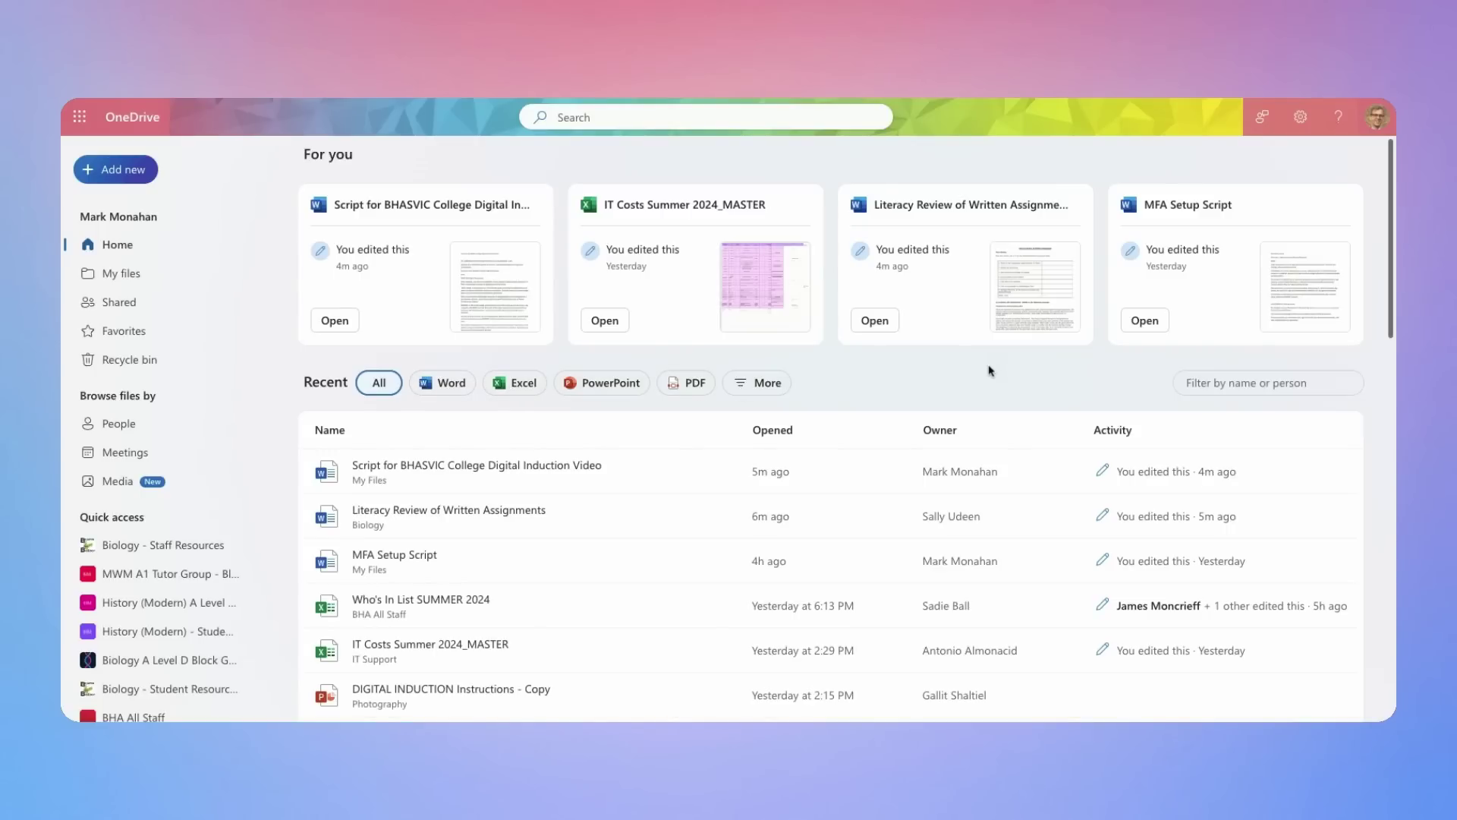
Create a folder named "Biology" inside the Documents folder of My files in OneDrive
left_click(149, 282)
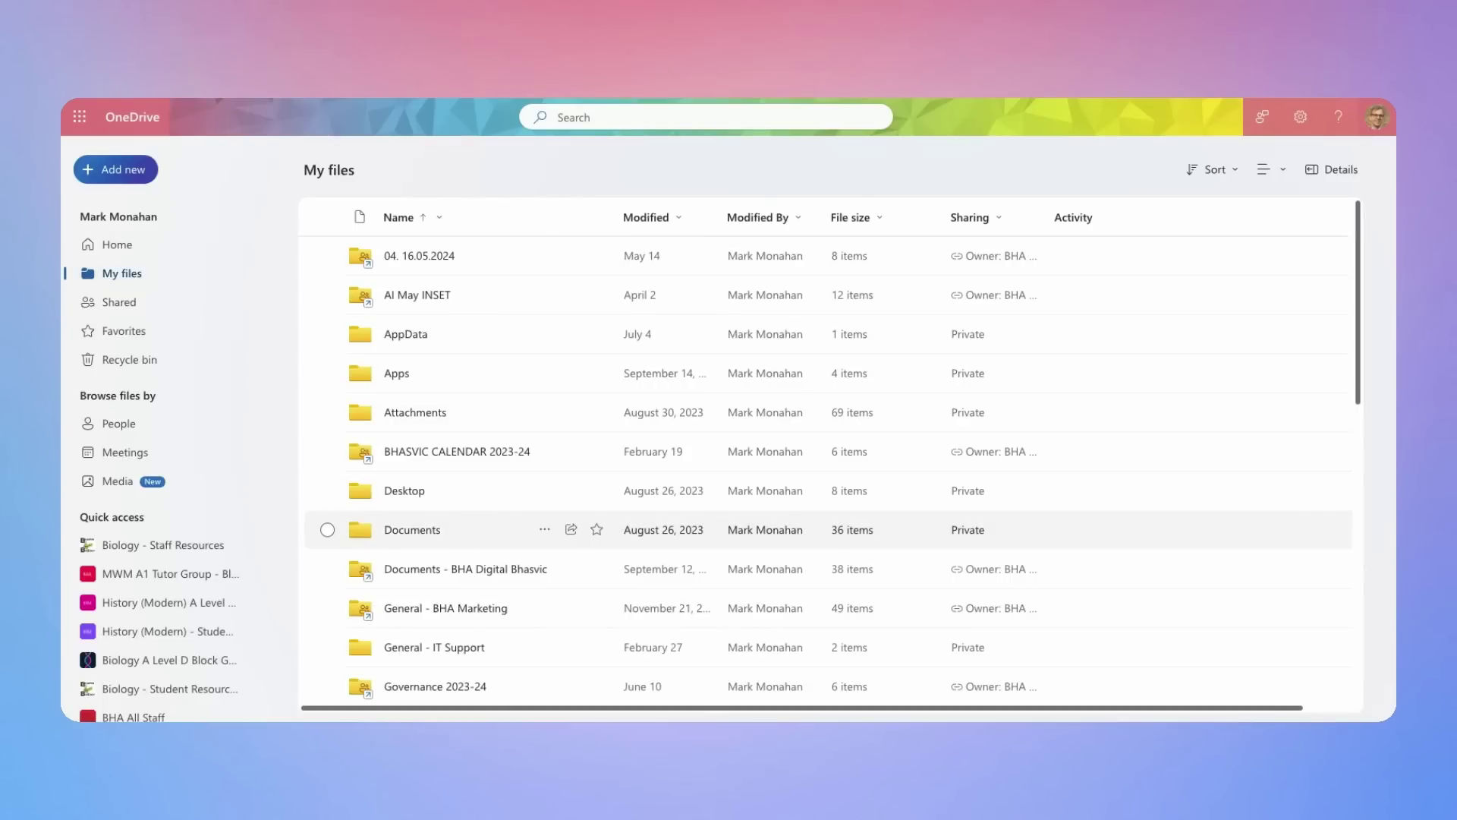
left_click(415, 530)
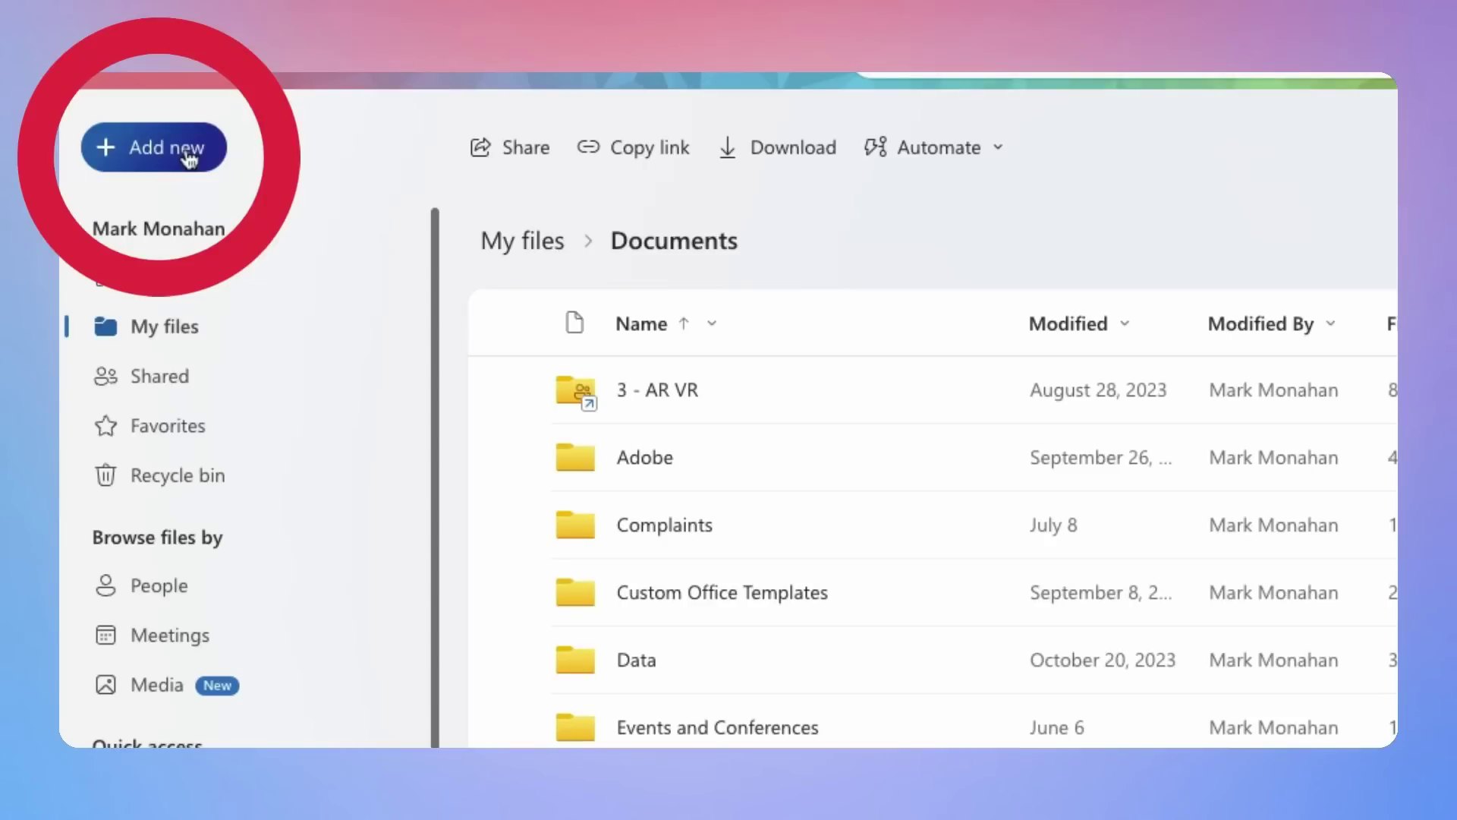
left_click(189, 156)
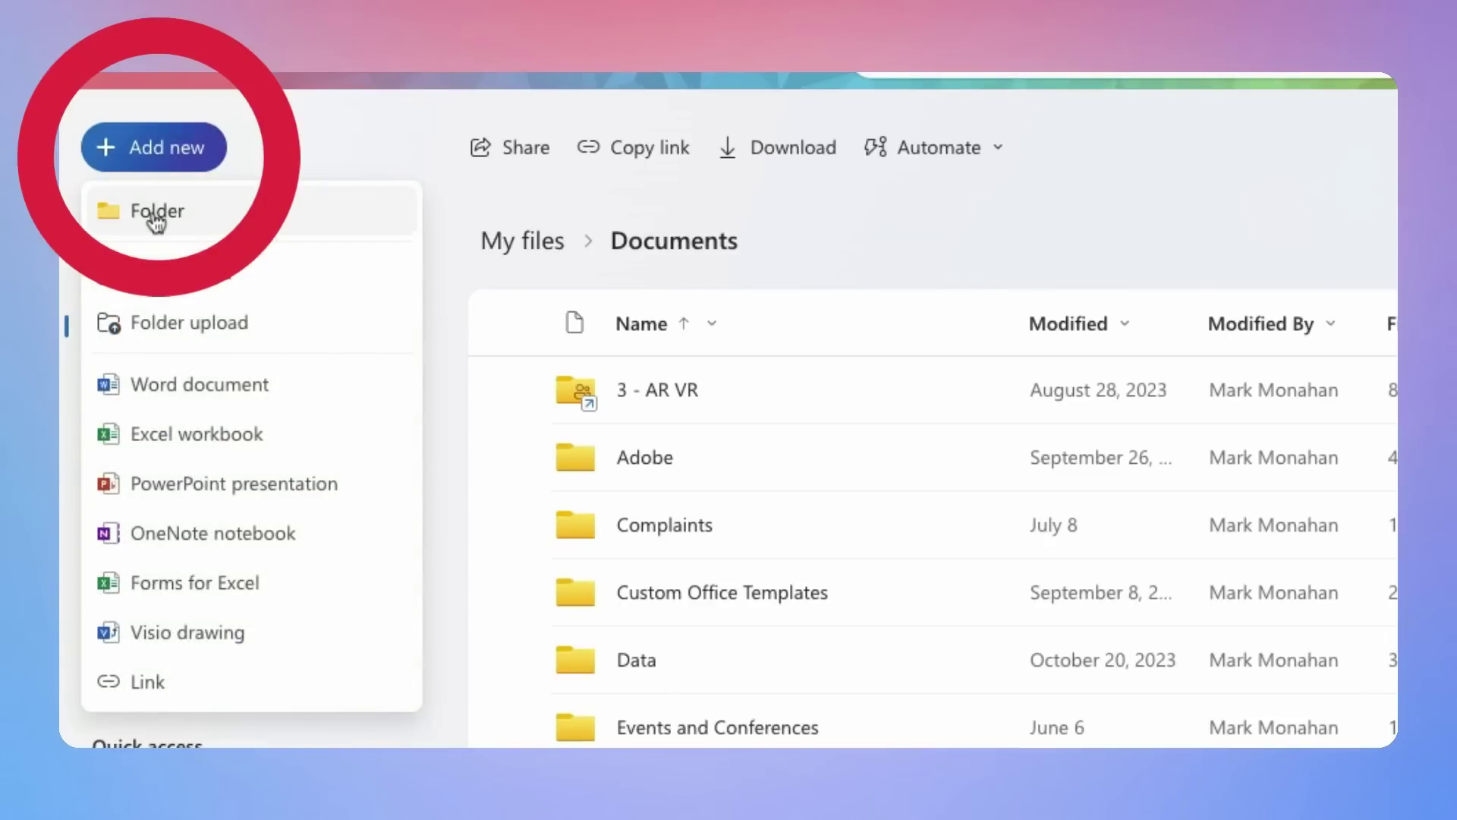
left_click(156, 216)
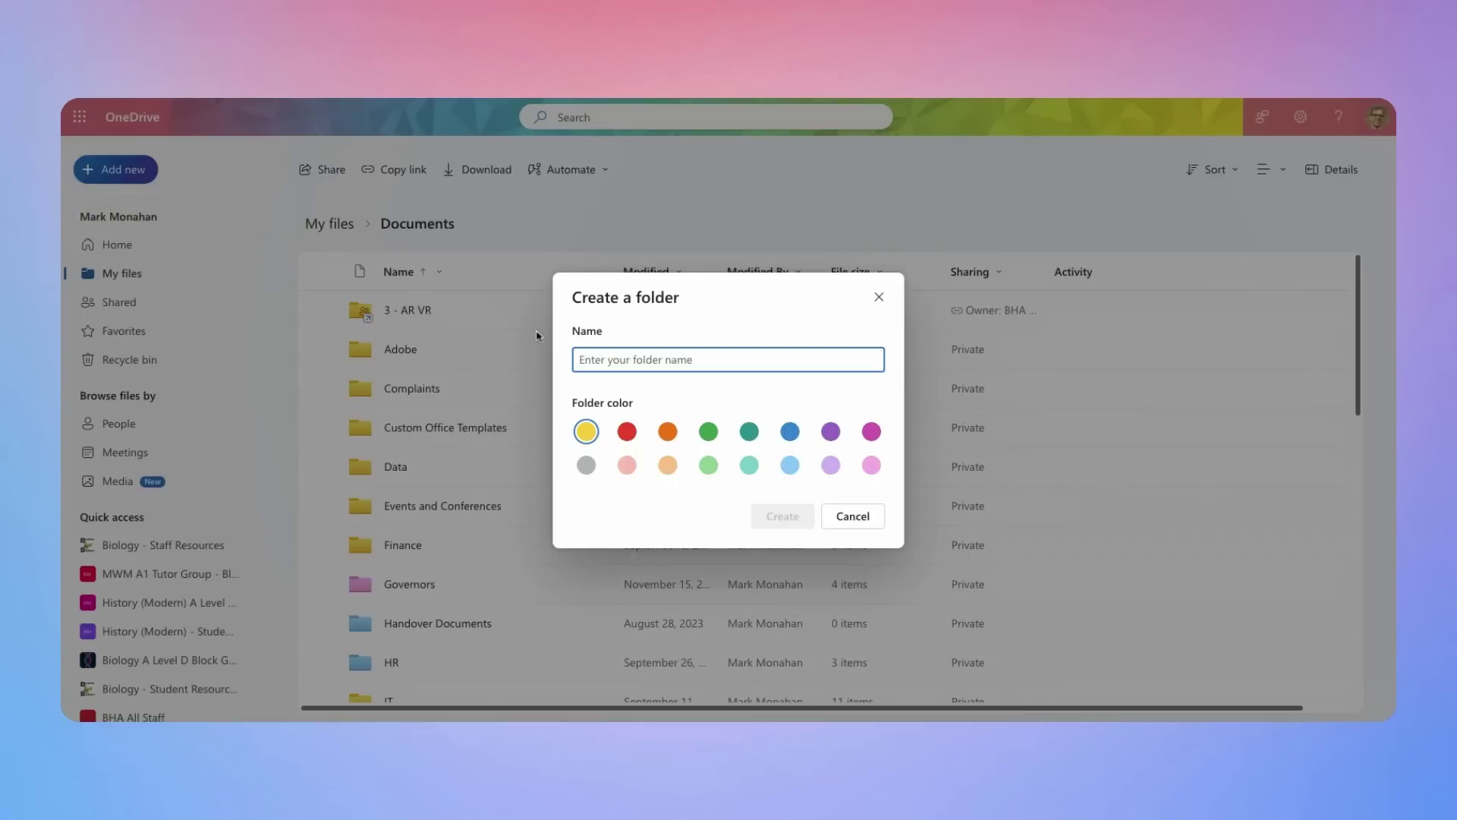
type("Biology")
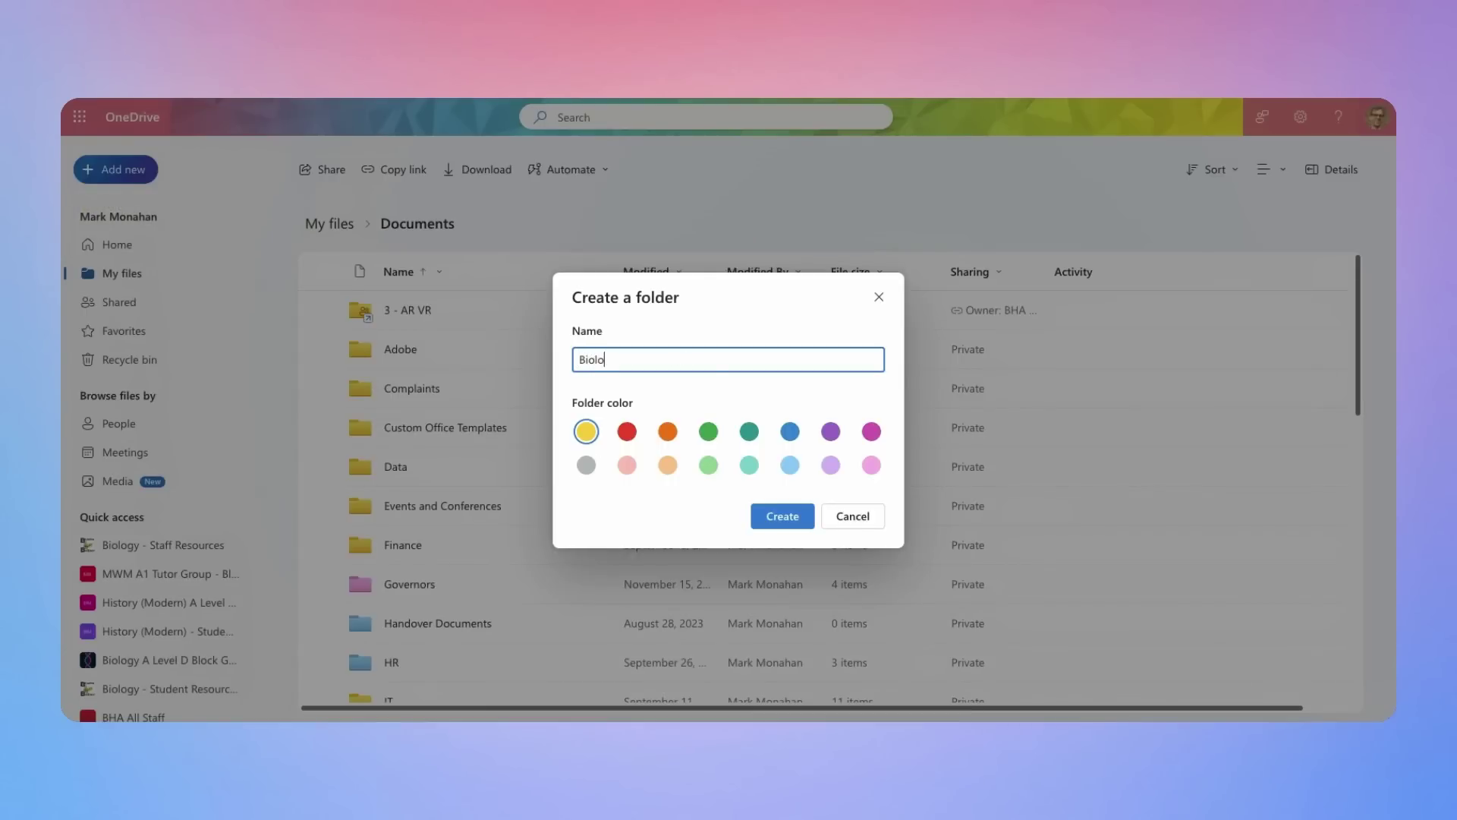
left_click(784, 522)
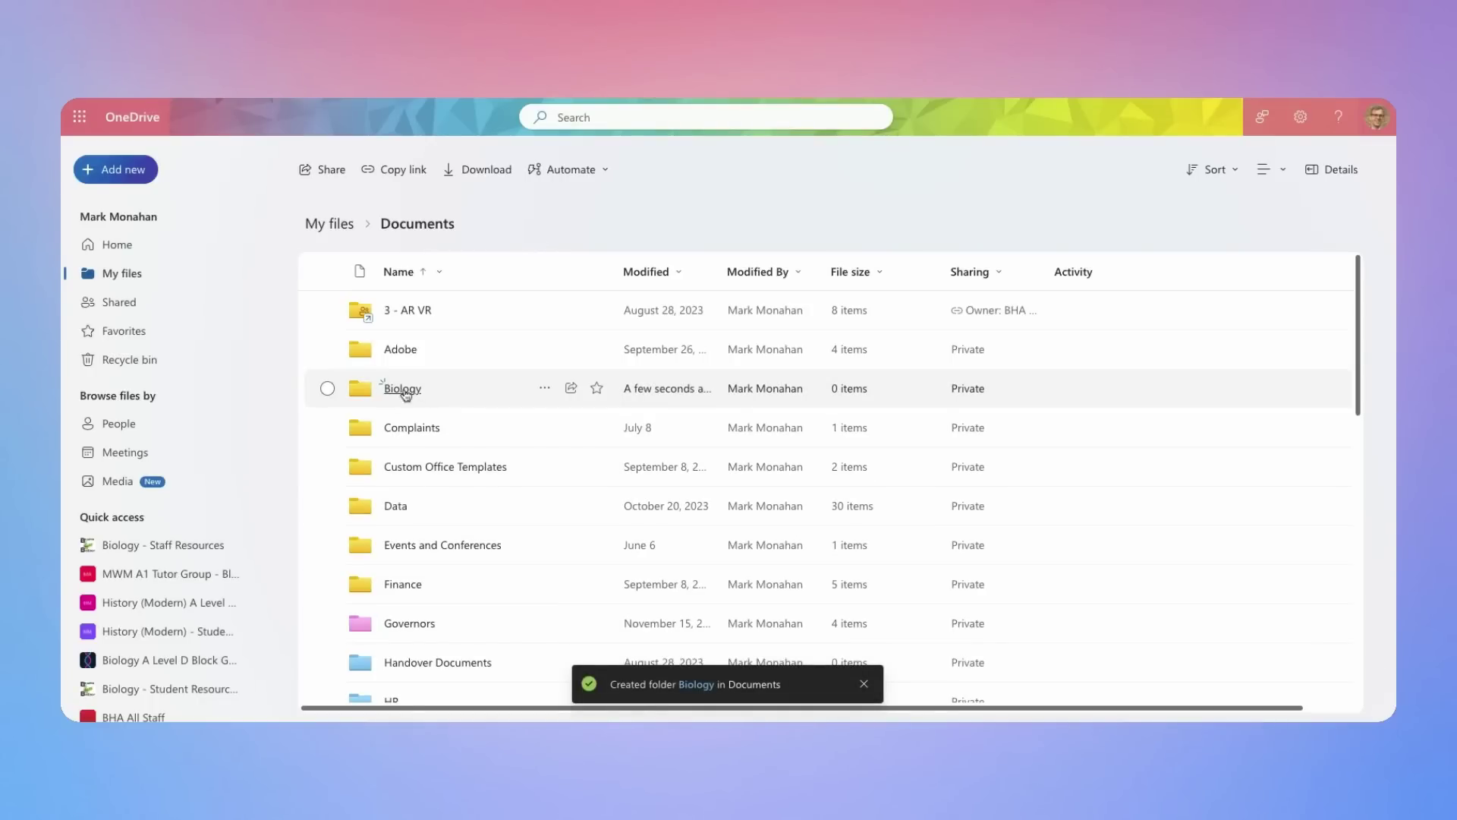
Create a second subject folder named "Chemistry" in Documents
left_click(123, 173)
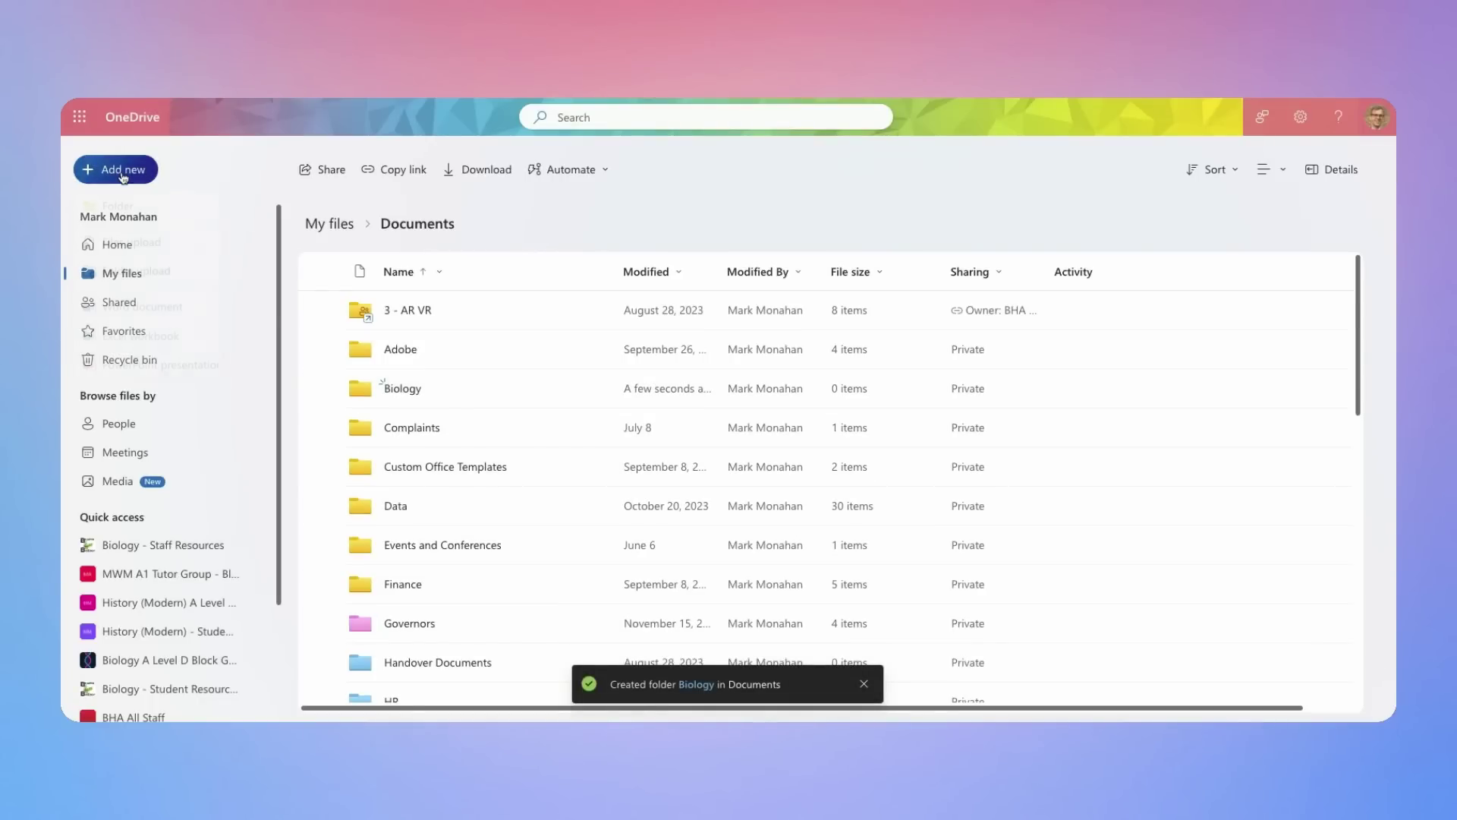
left_click(182, 207)
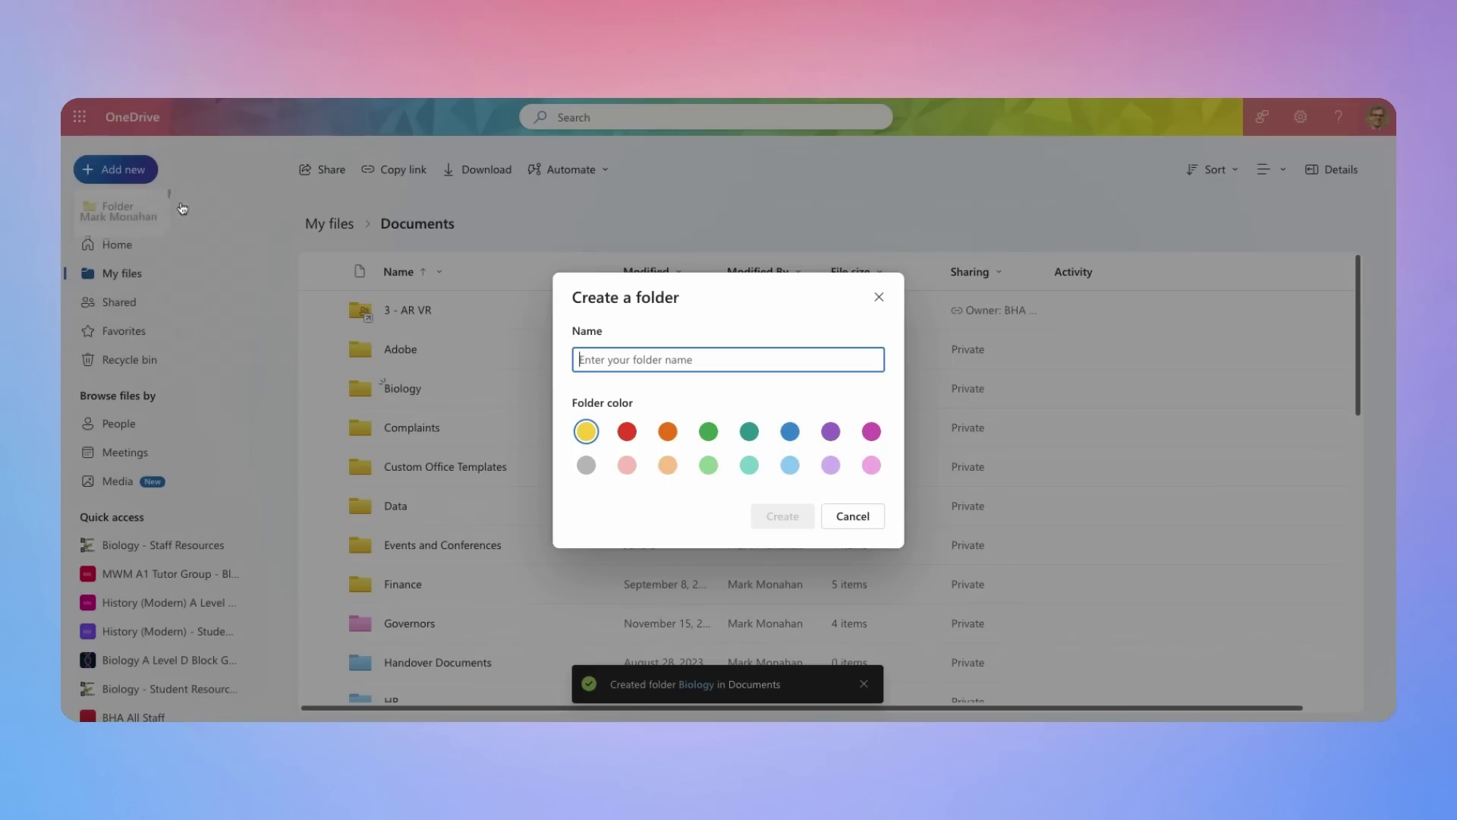
type("Chemis")
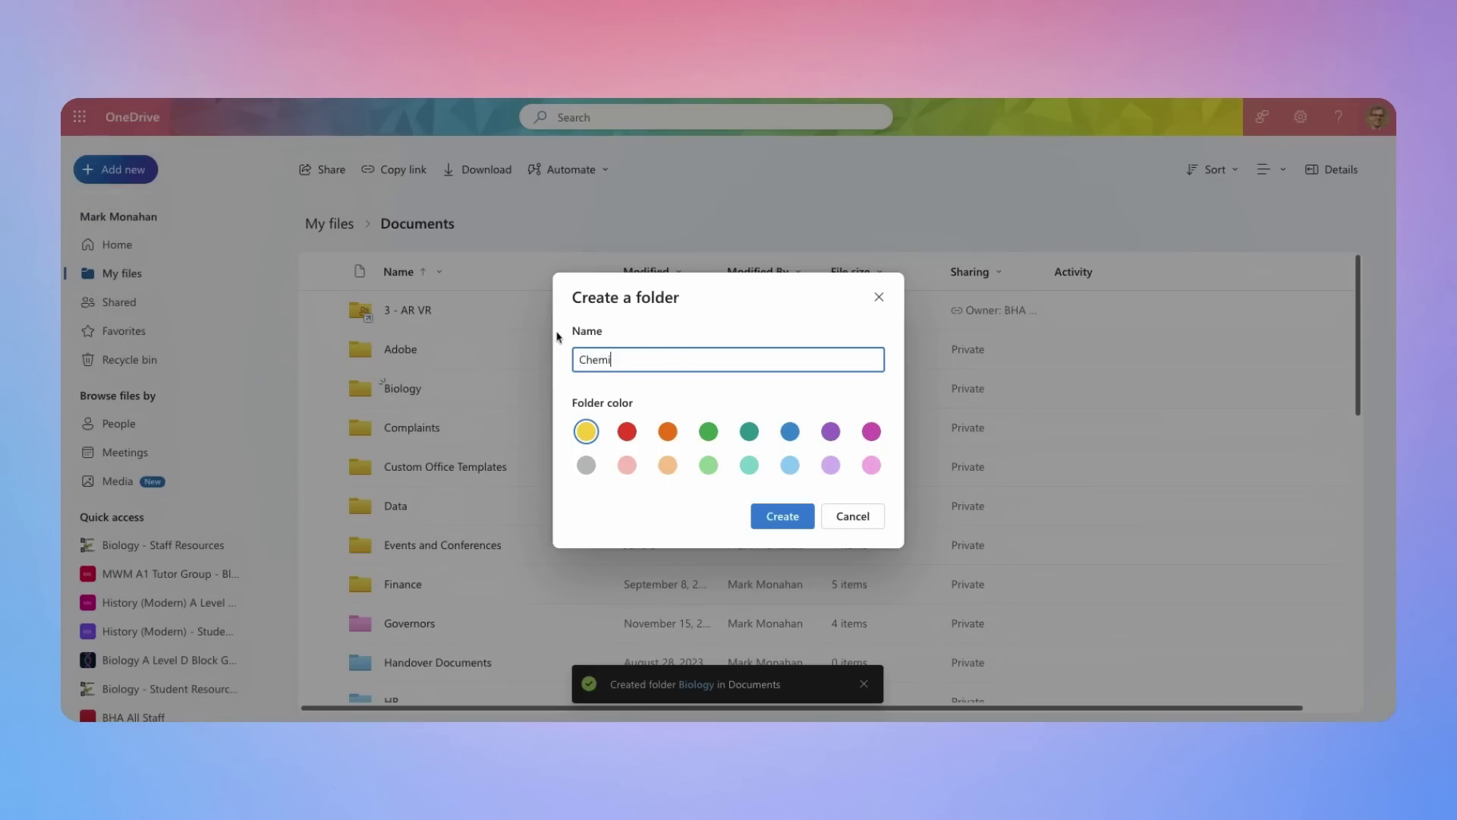
type("try")
left_click(786, 520)
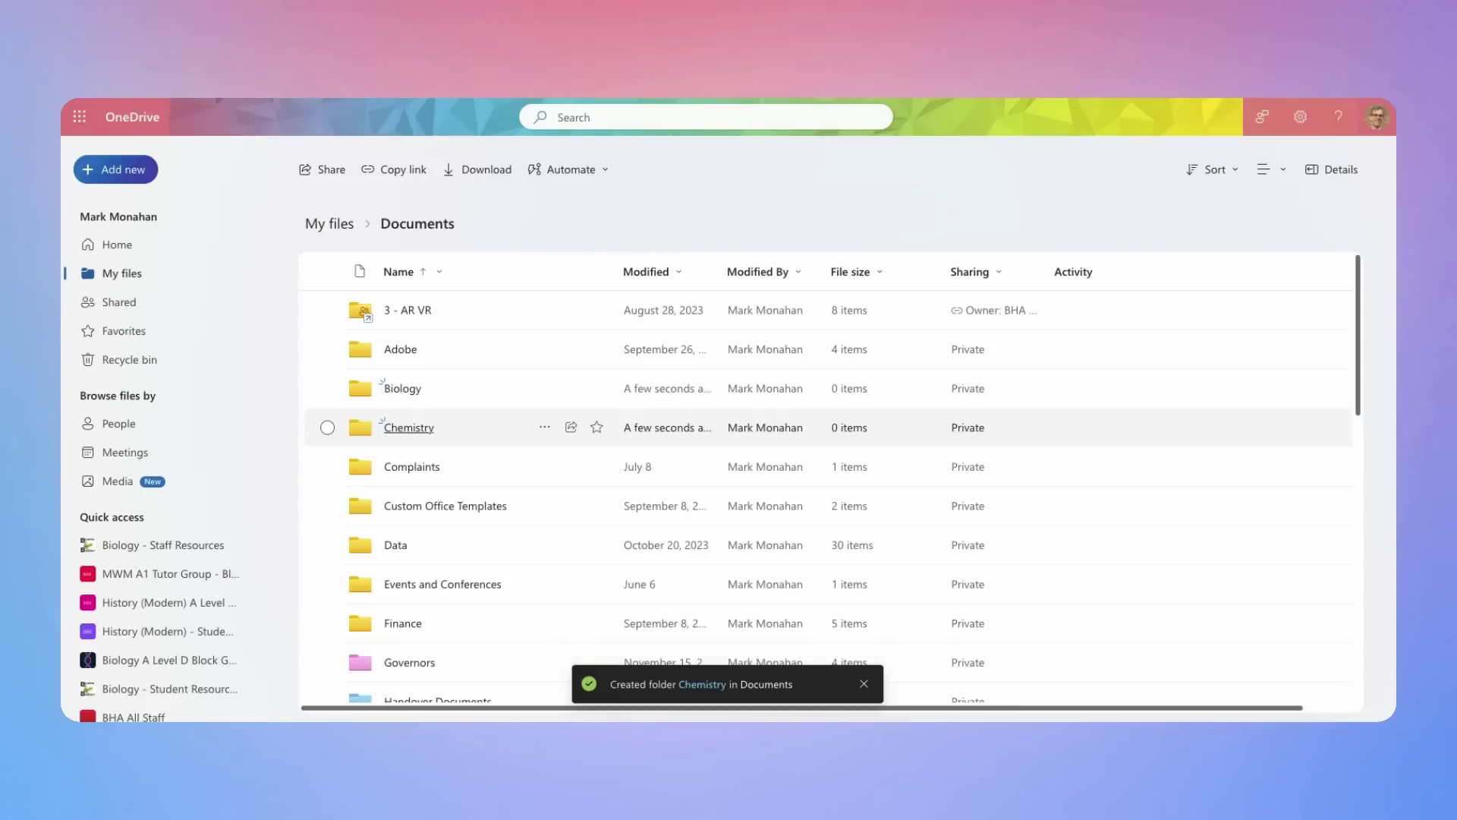
Open the Biology folder and create a subfolder named "1. Module 1" in it
left_click(410, 393)
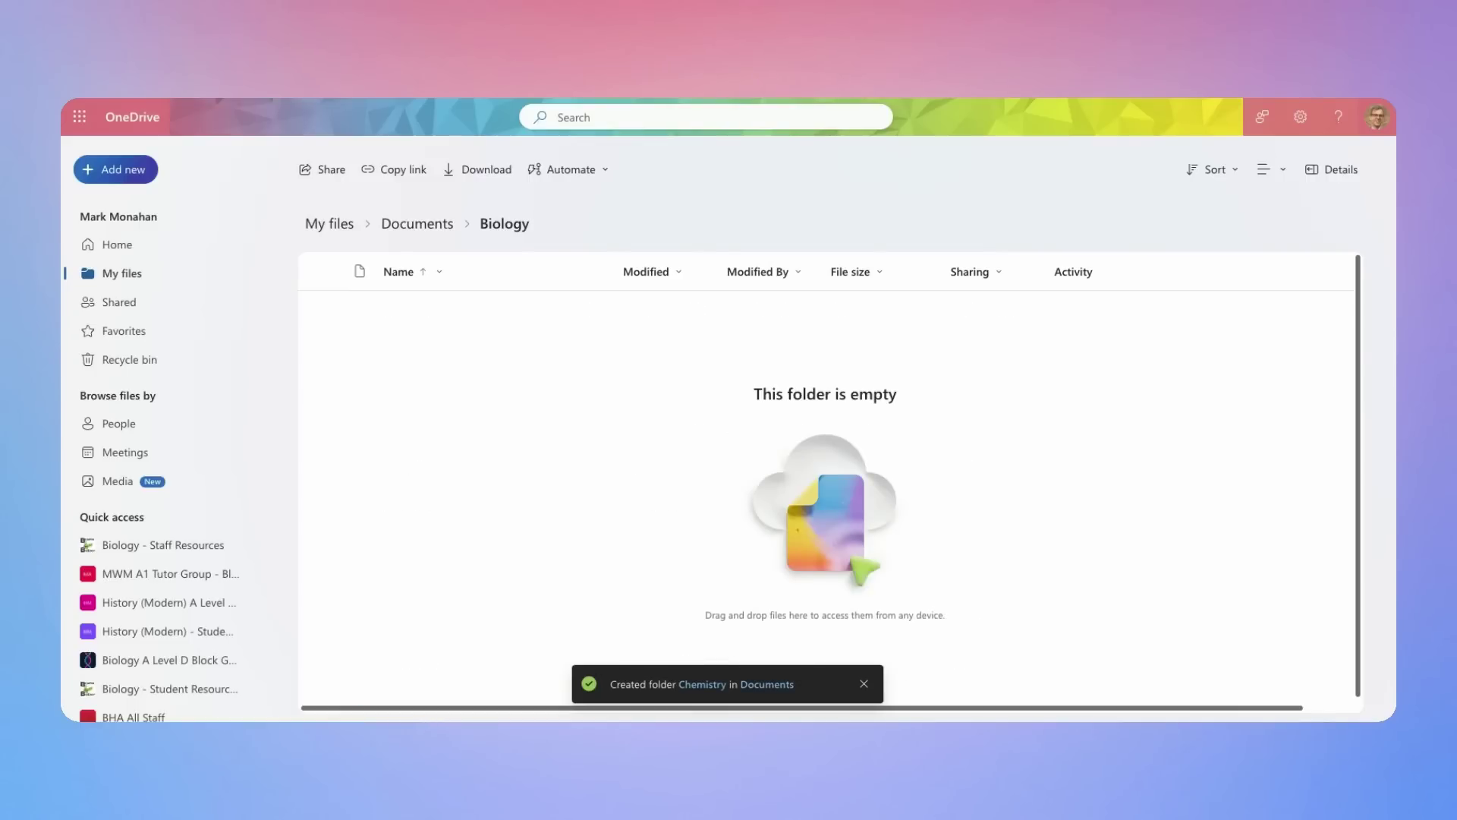
left_click(139, 171)
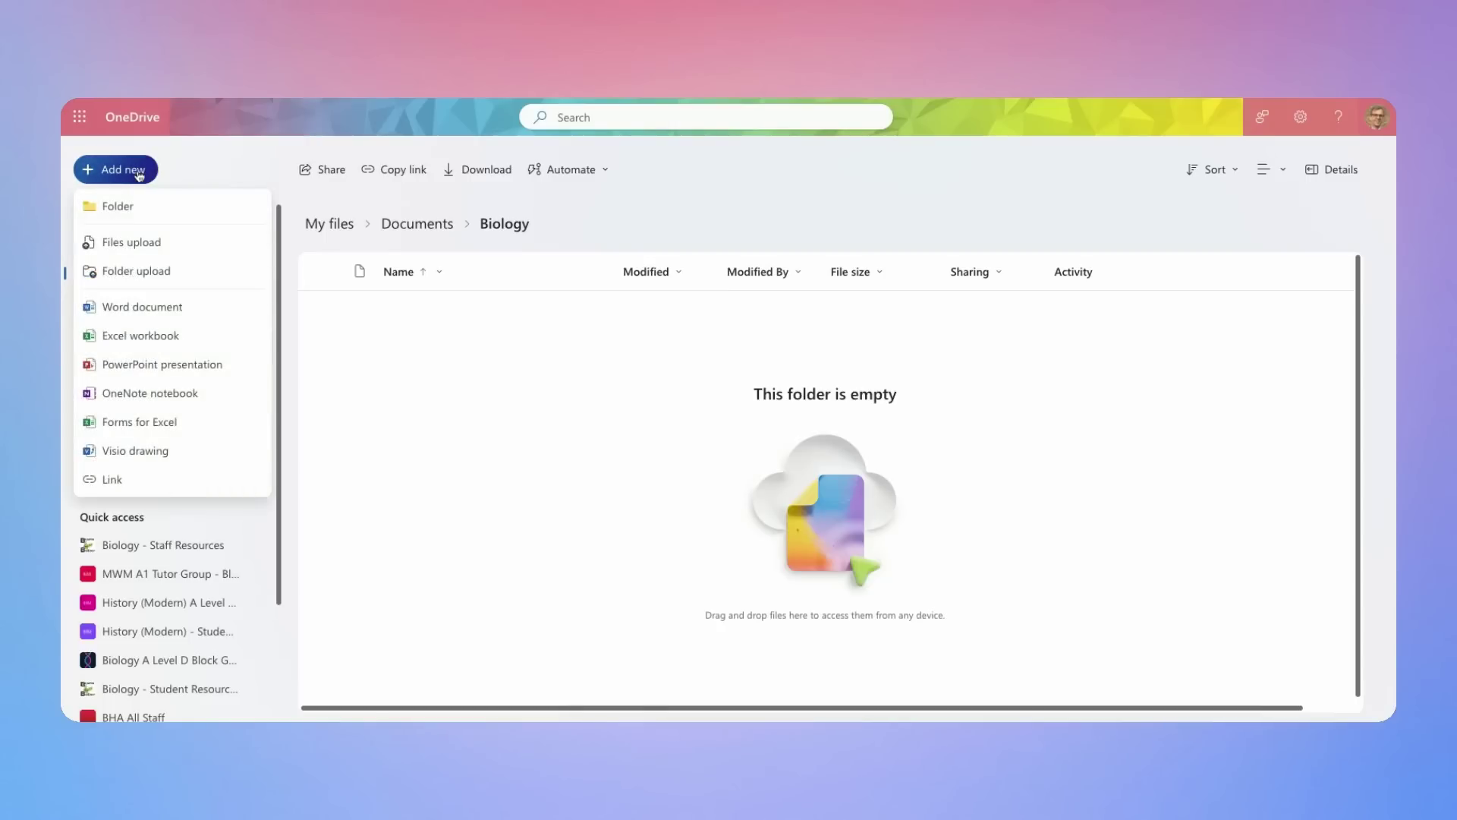
left_click(145, 210)
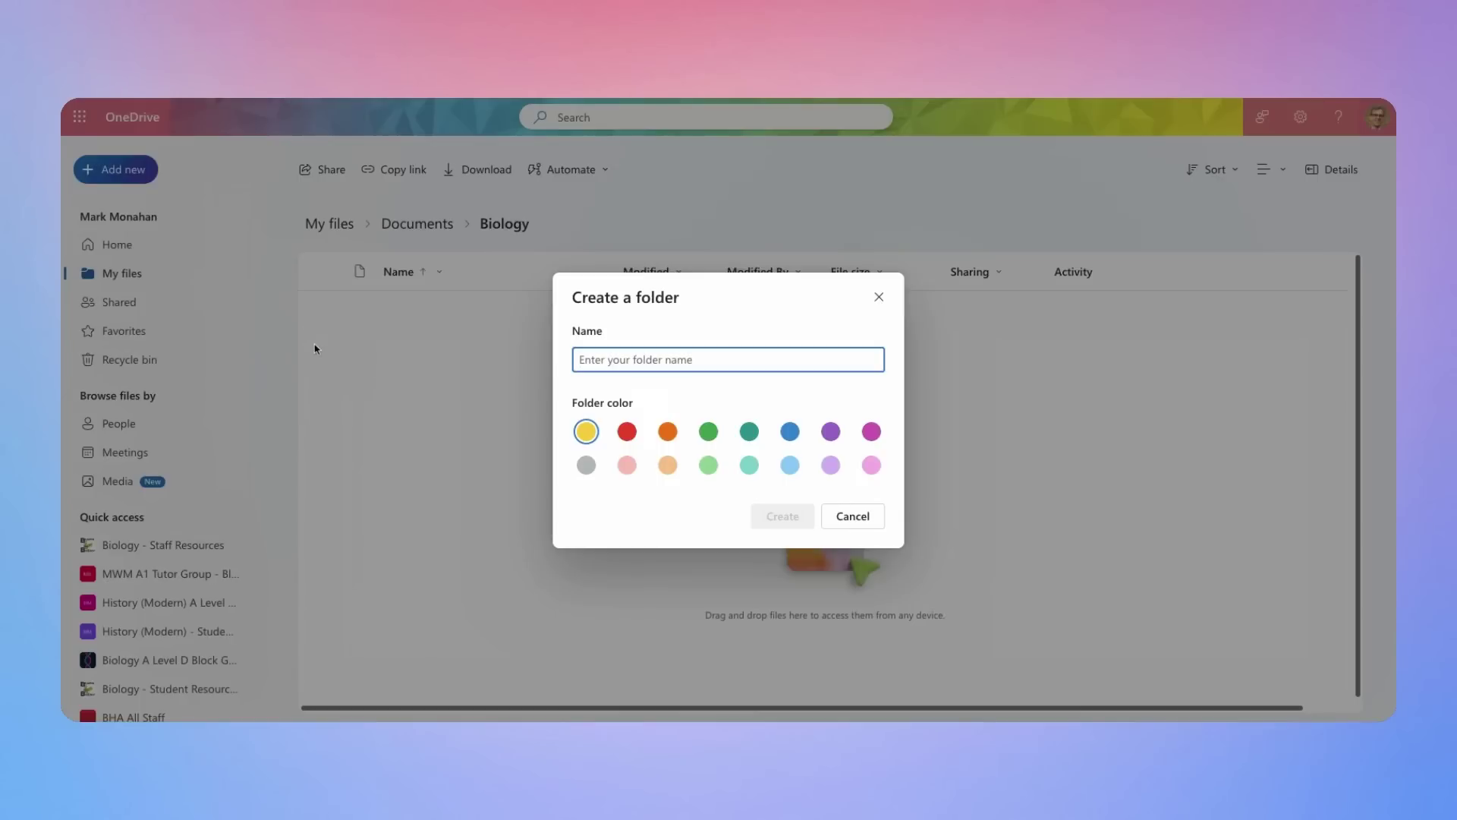
type("1.")
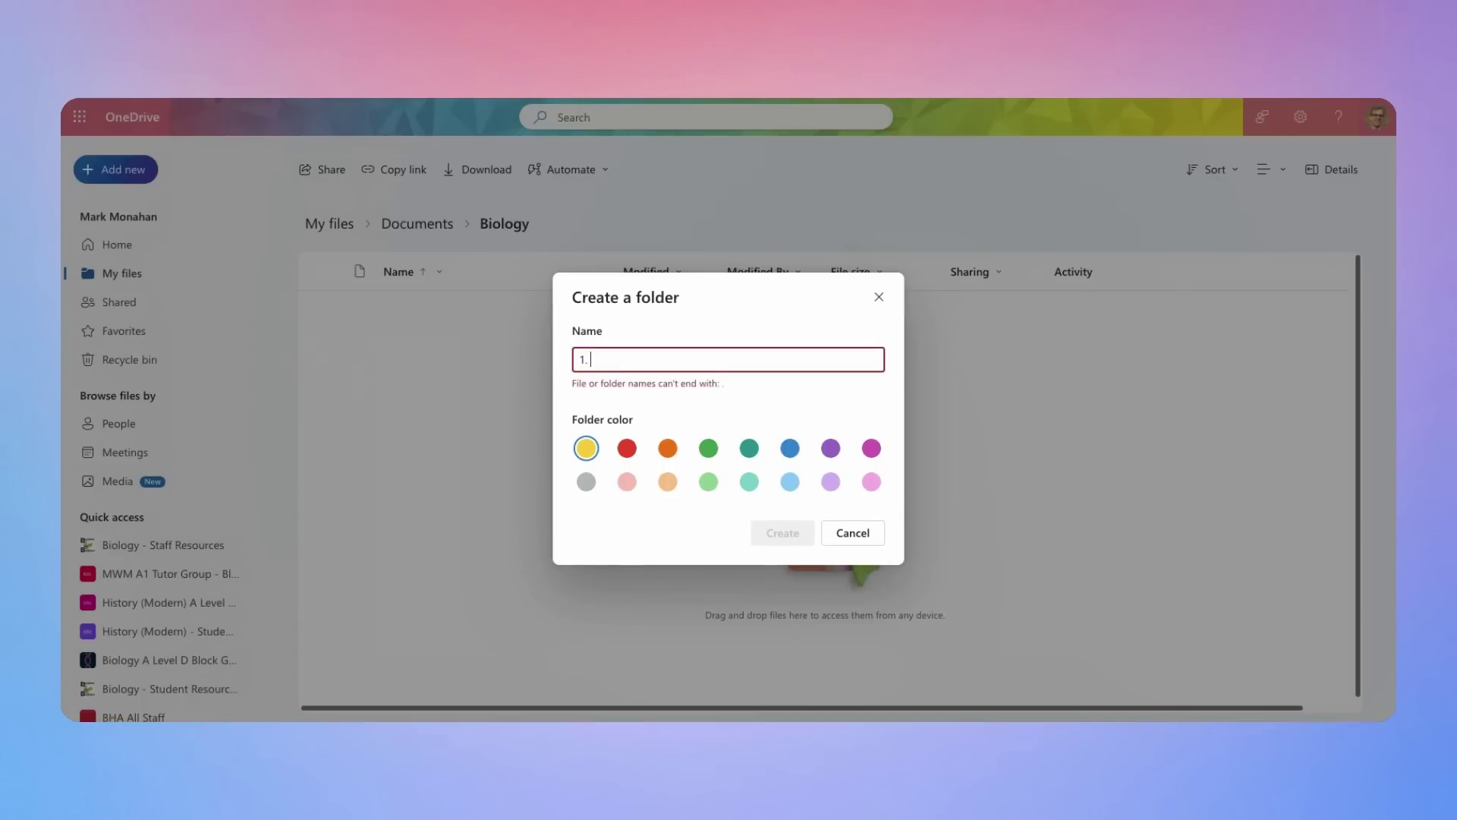
type(" Module 1")
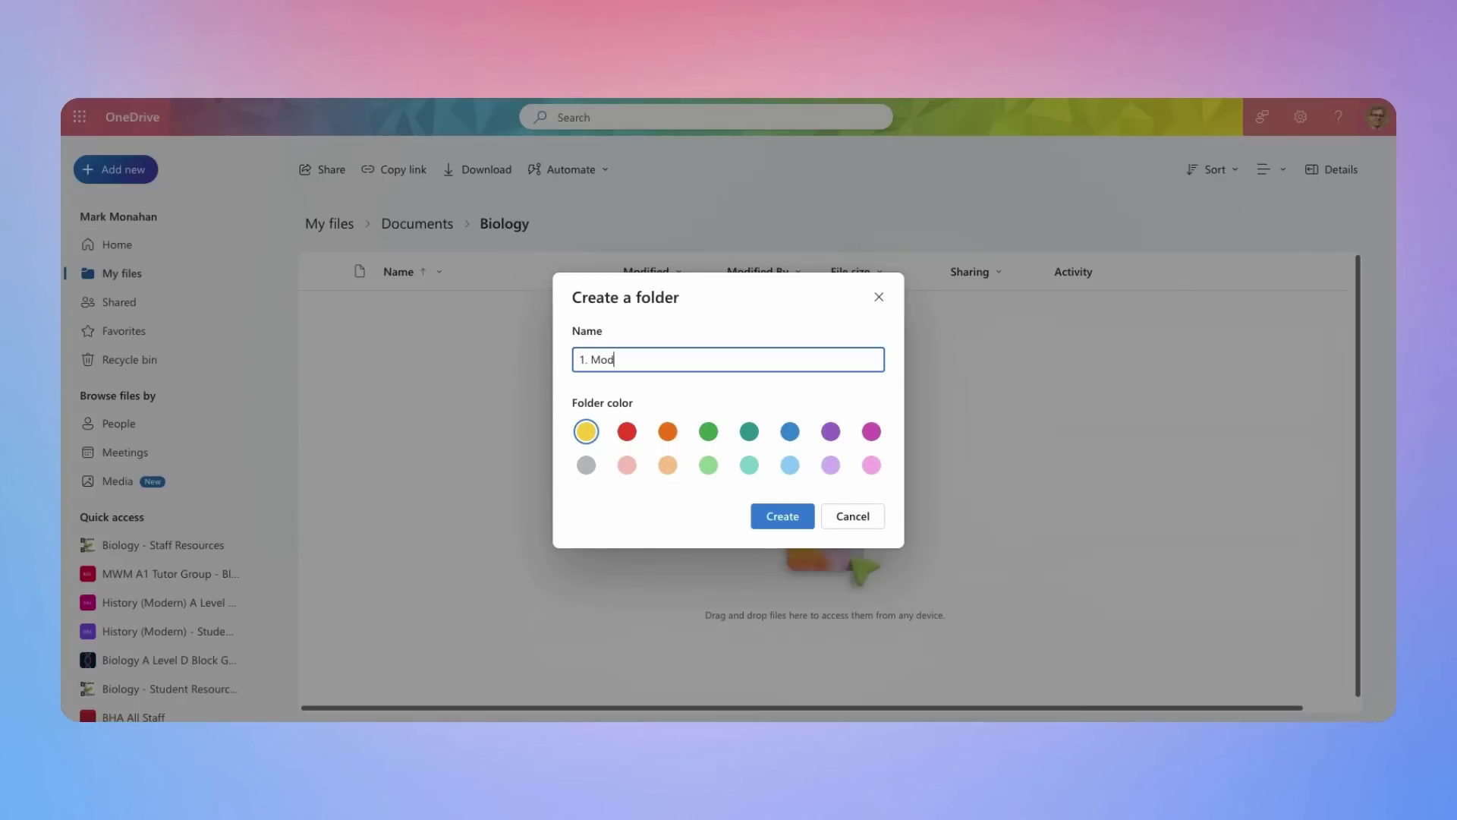
left_click(776, 517)
Add another subfolder named "2. Module 2" to the Biology folder
left_click(133, 172)
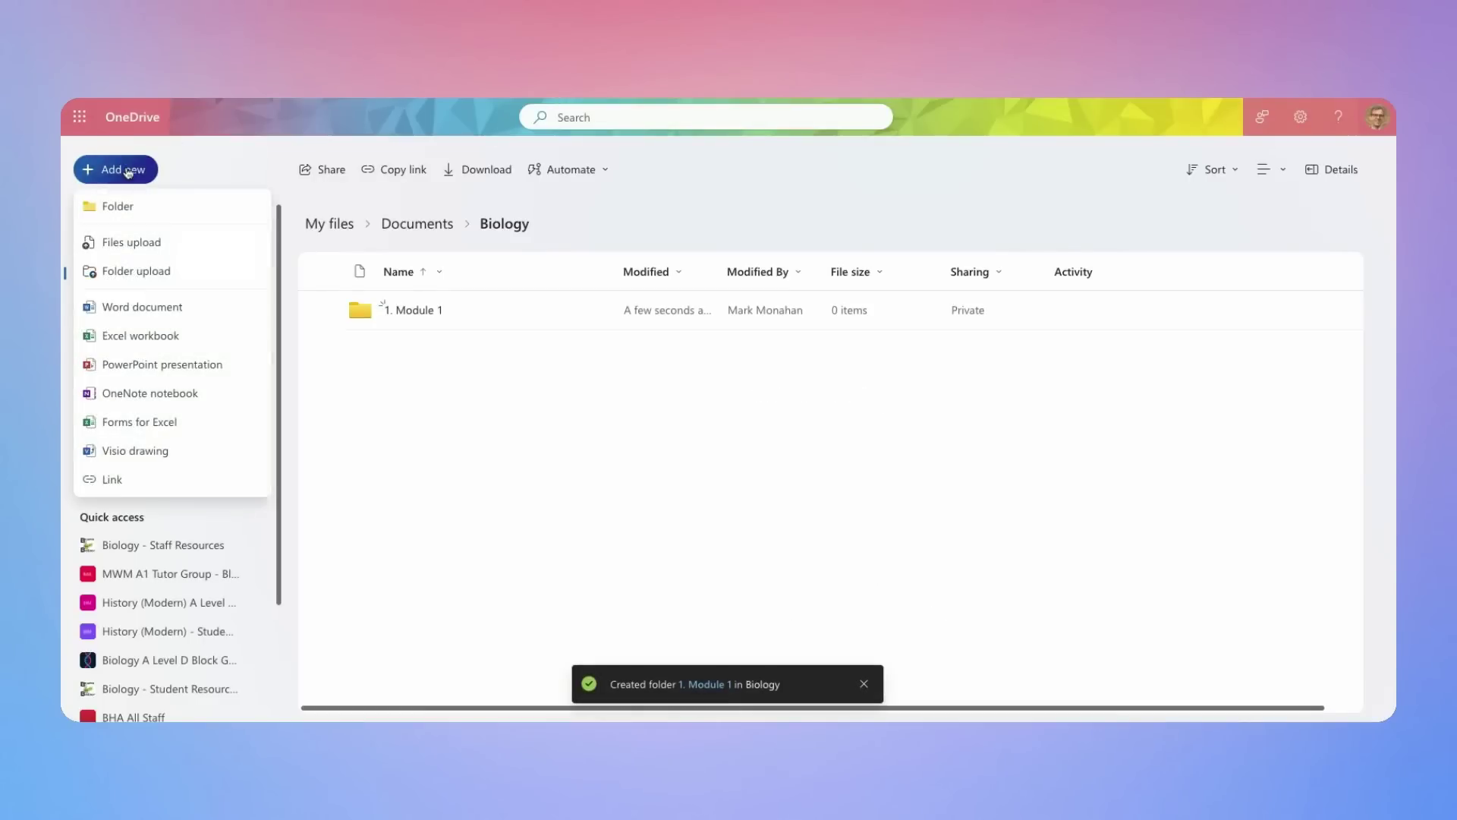
left_click(143, 206)
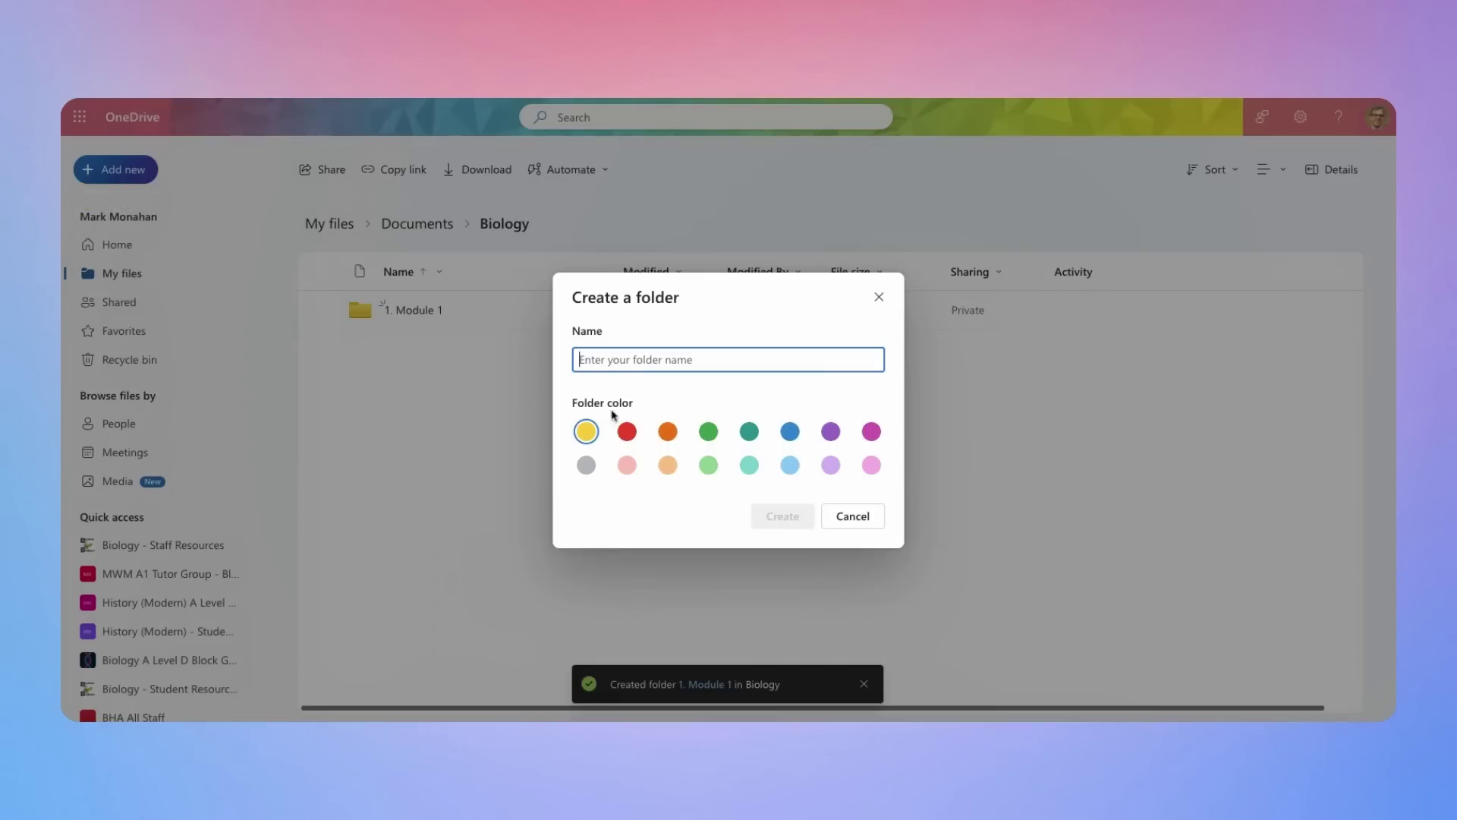
type("2. Module 2")
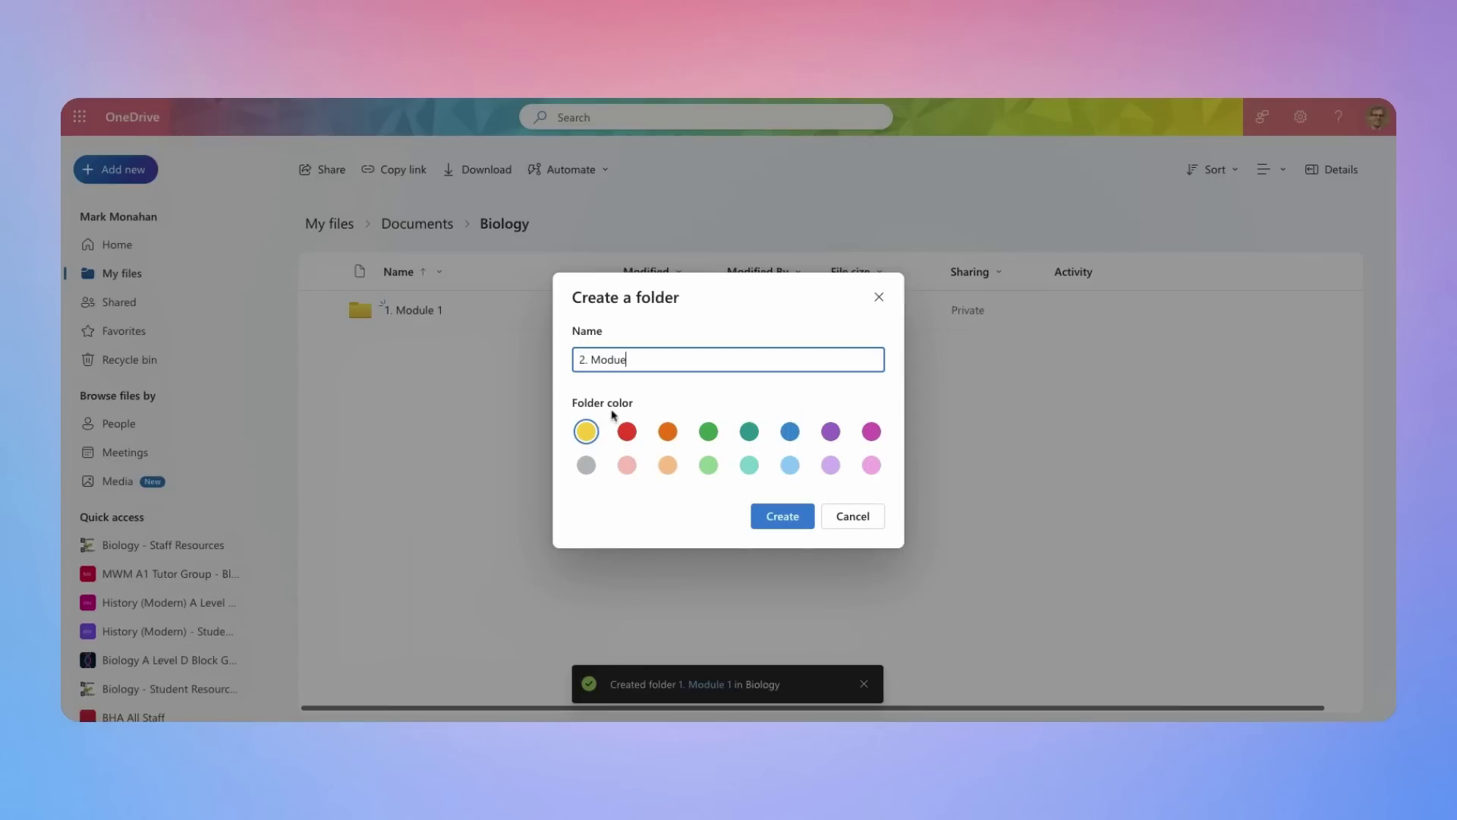
left_click(782, 518)
Add a subfolder named "Homework" to the Biology folder
left_click(114, 171)
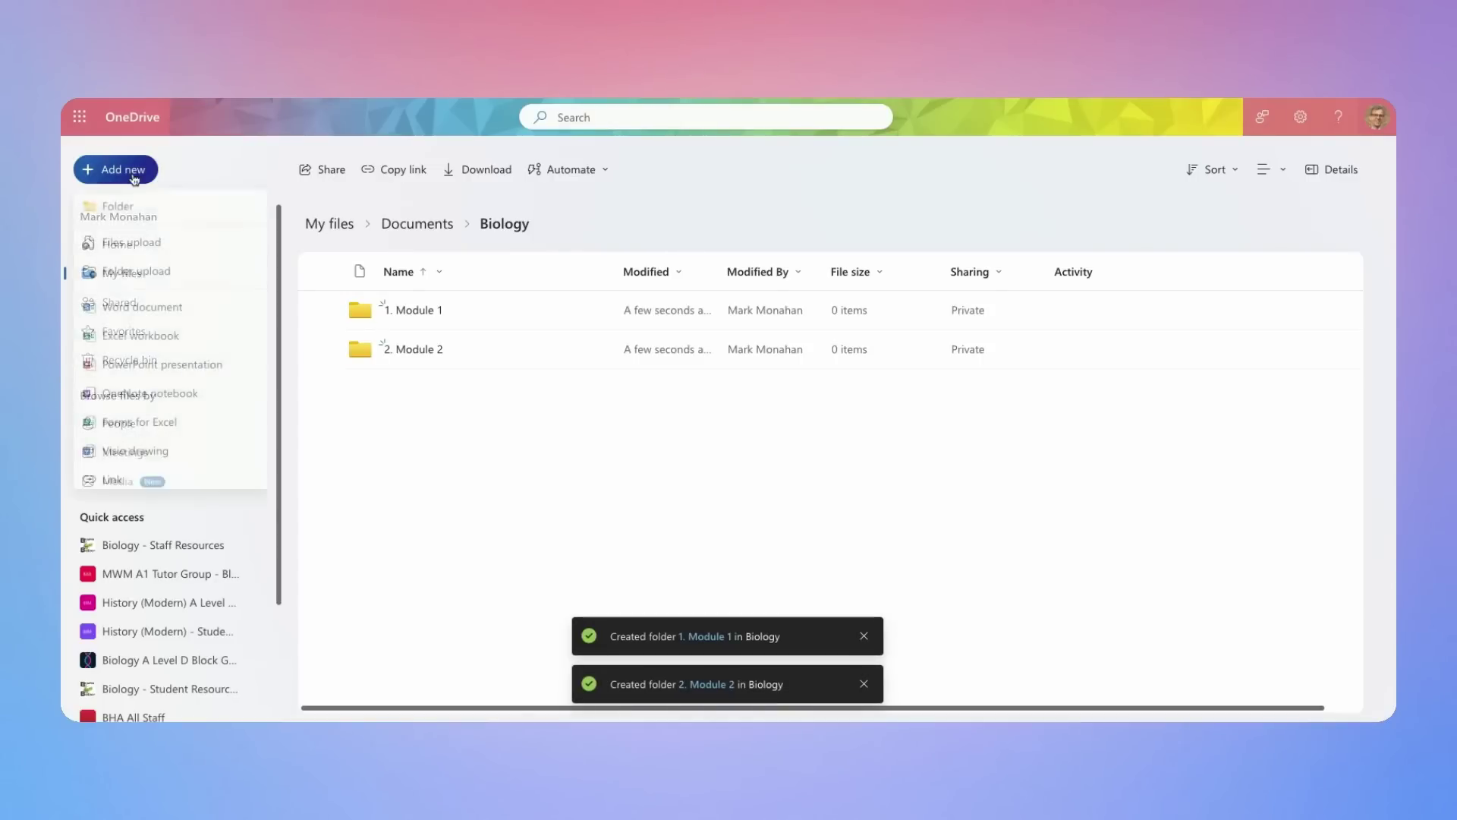
left_click(133, 207)
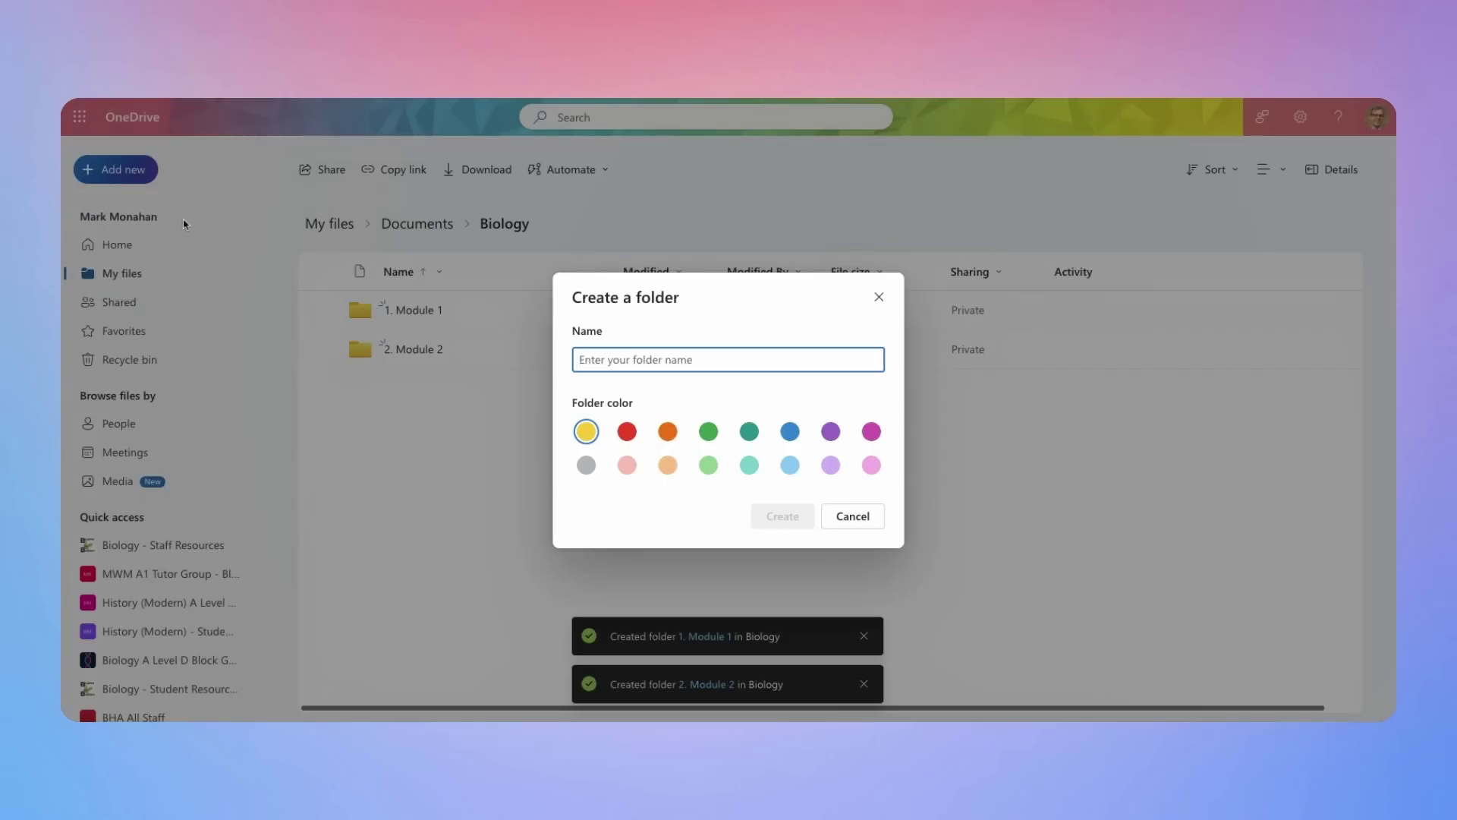
type("Homework")
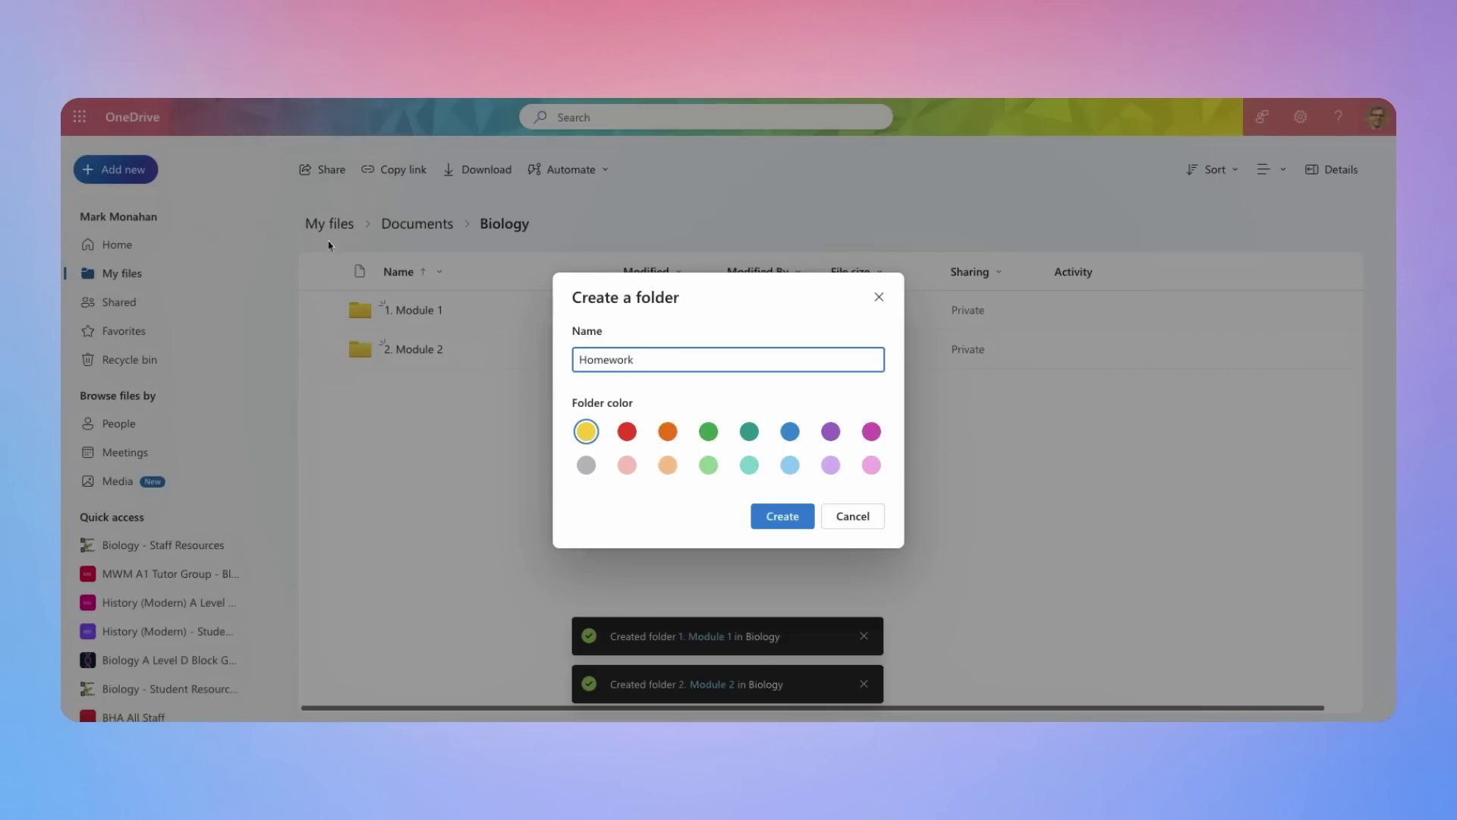
left_click(791, 517)
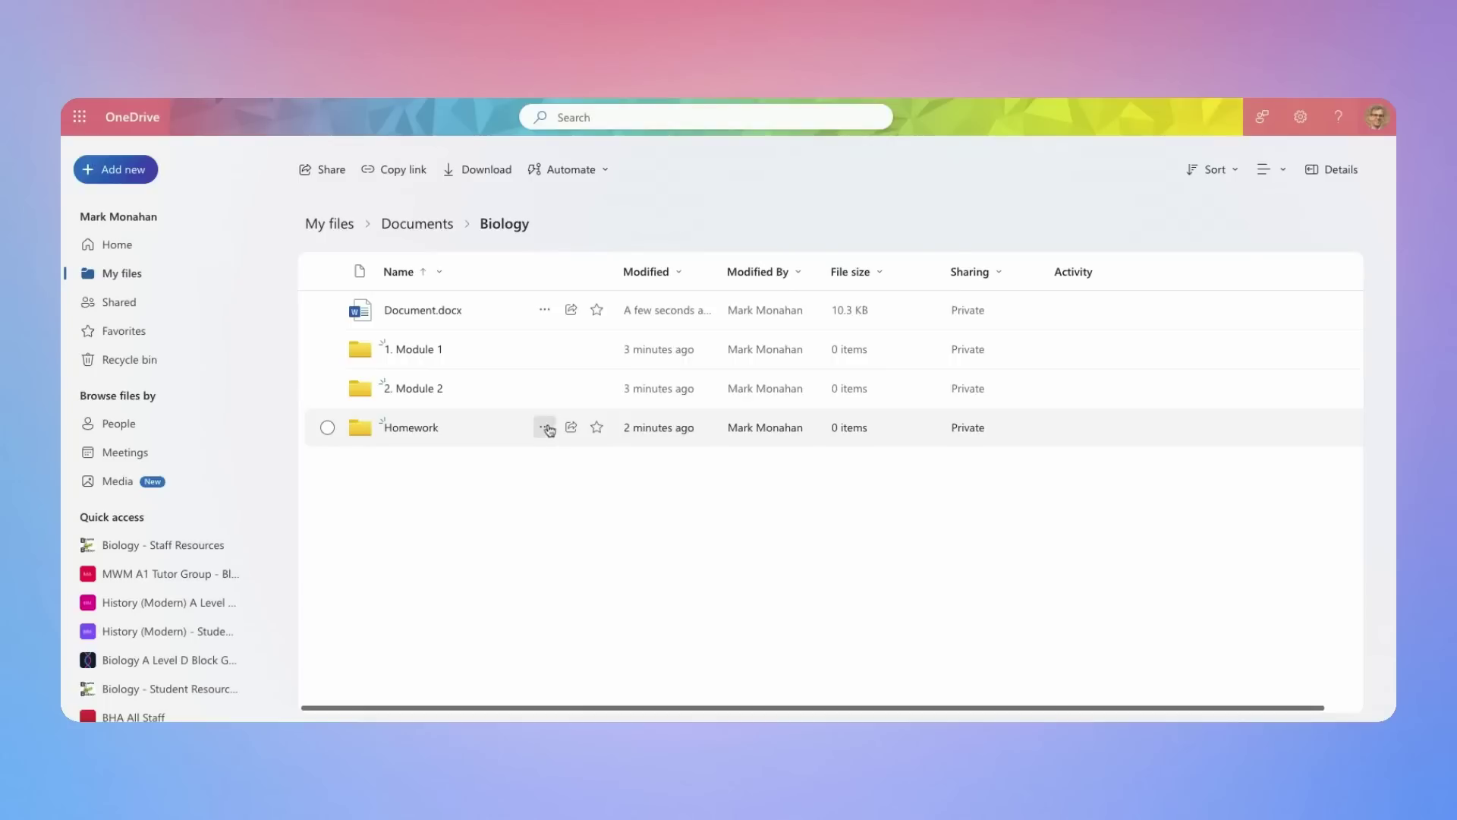
Create a new Word document in the Biology folder and enter the line "This is my biology work"
left_click(137, 174)
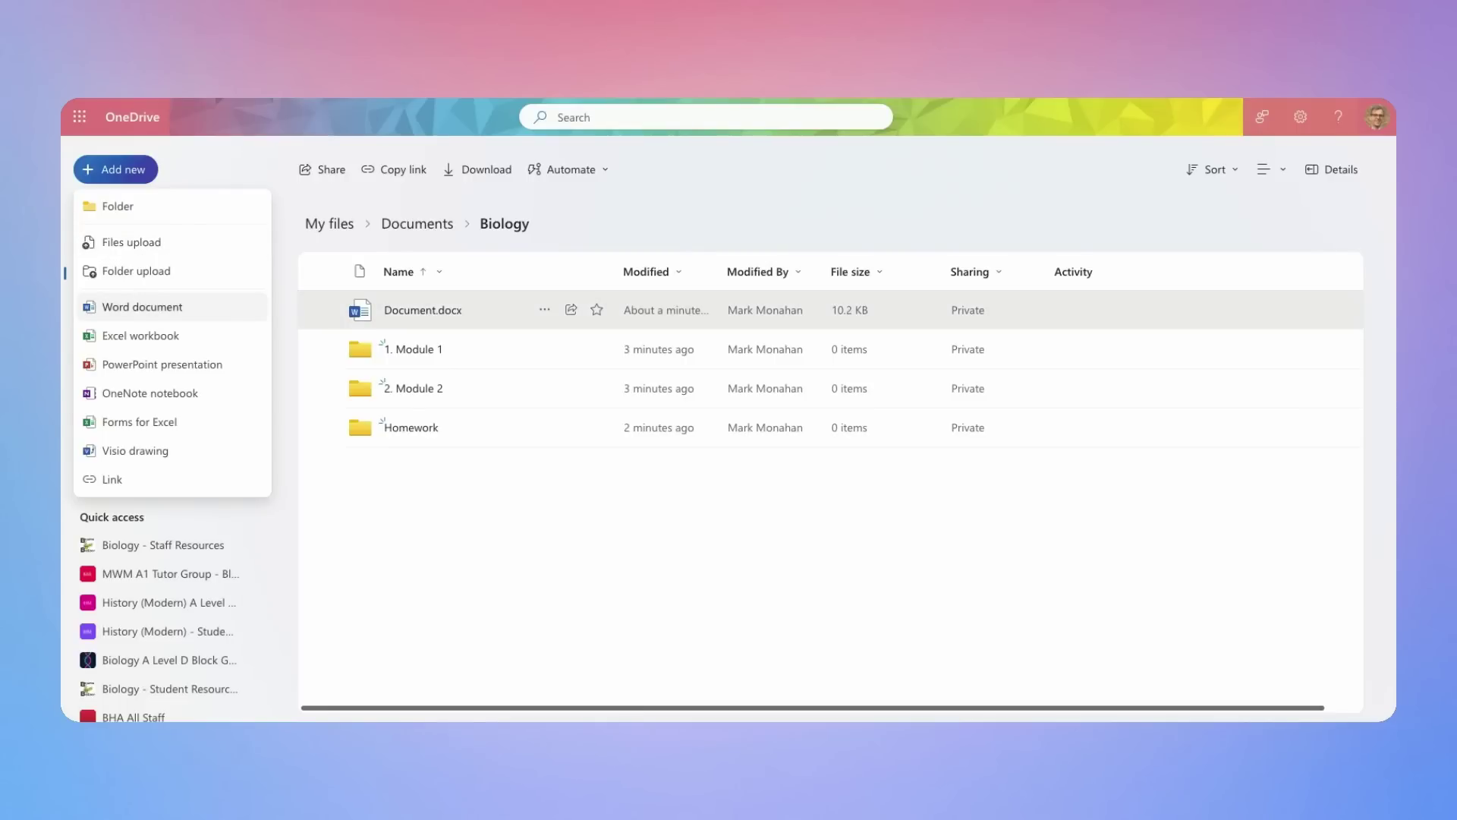
left_click(744, 180)
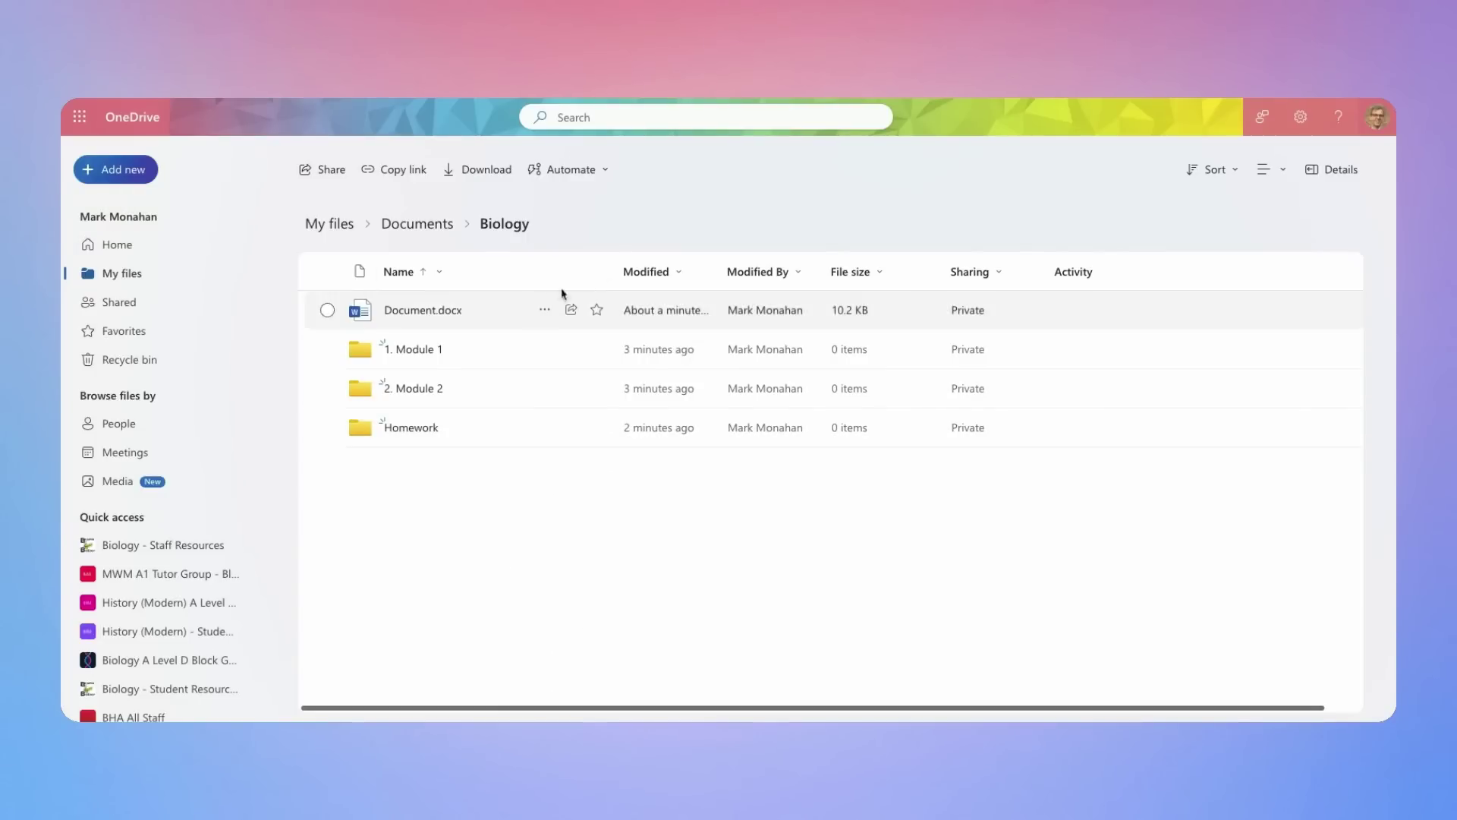
left_click(154, 179)
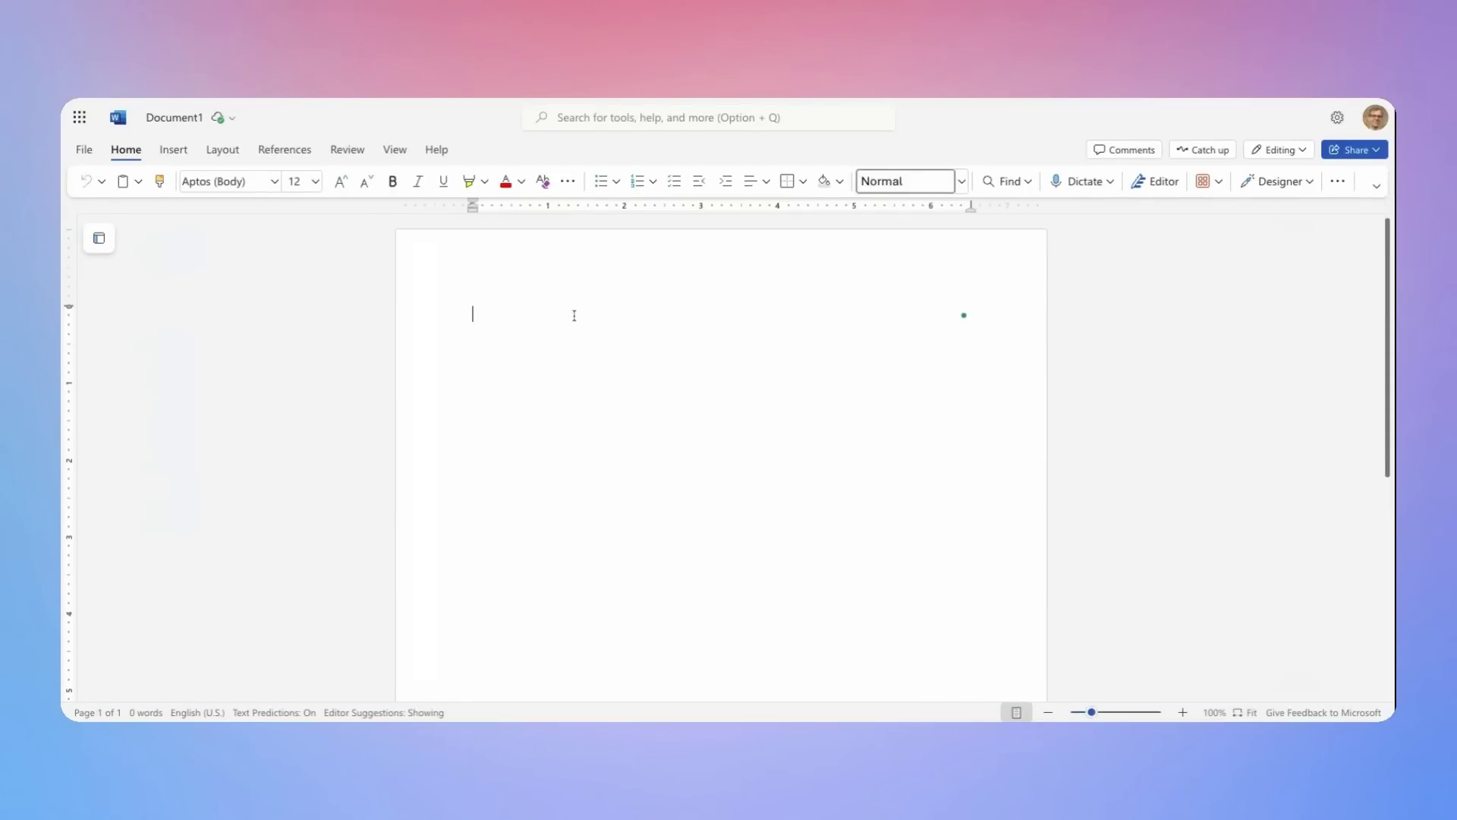
type("This is my biology work")
key("Return")
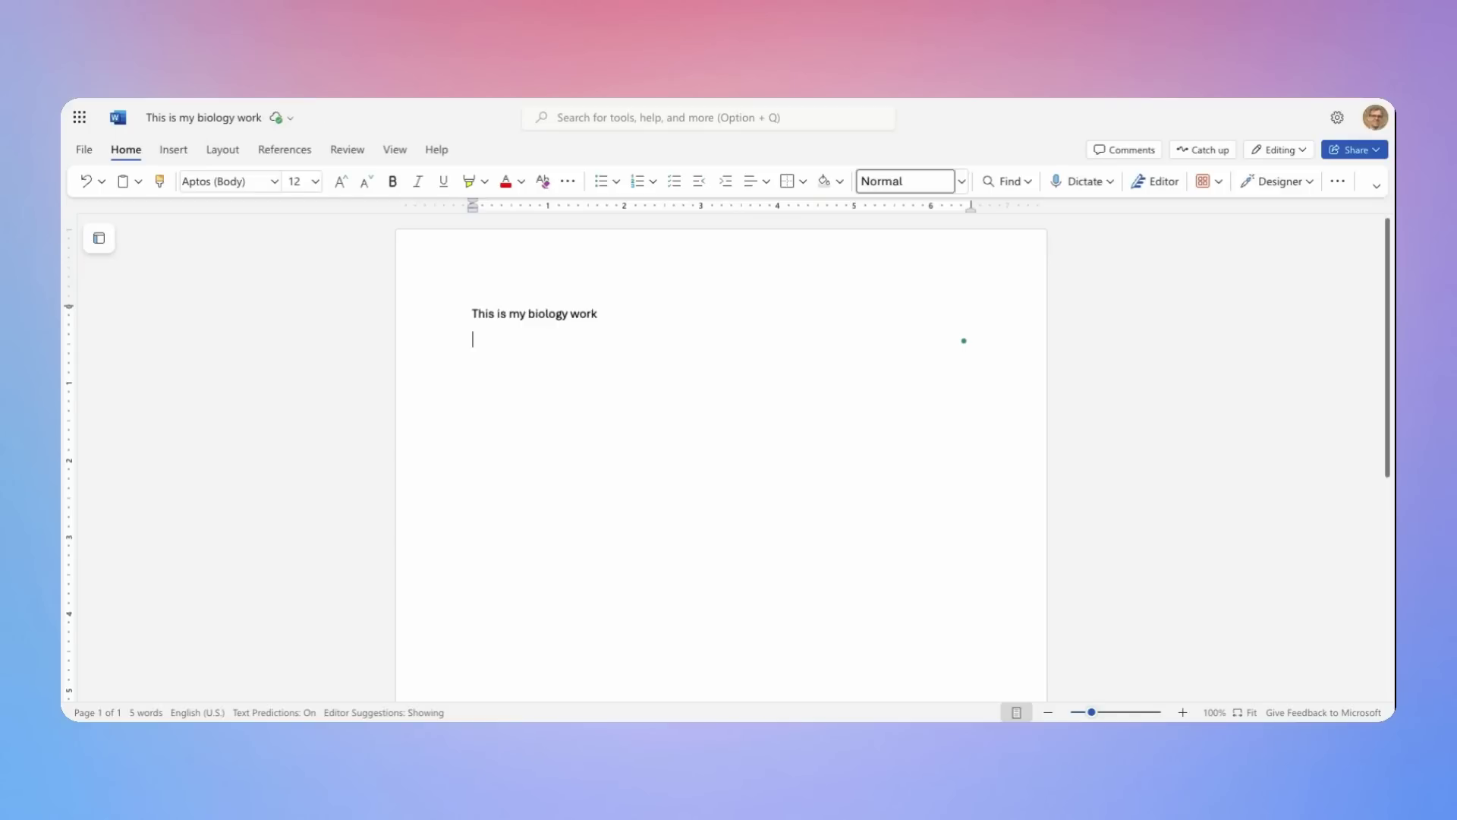
Rename the Word document to "1. Cells"
left_click(291, 123)
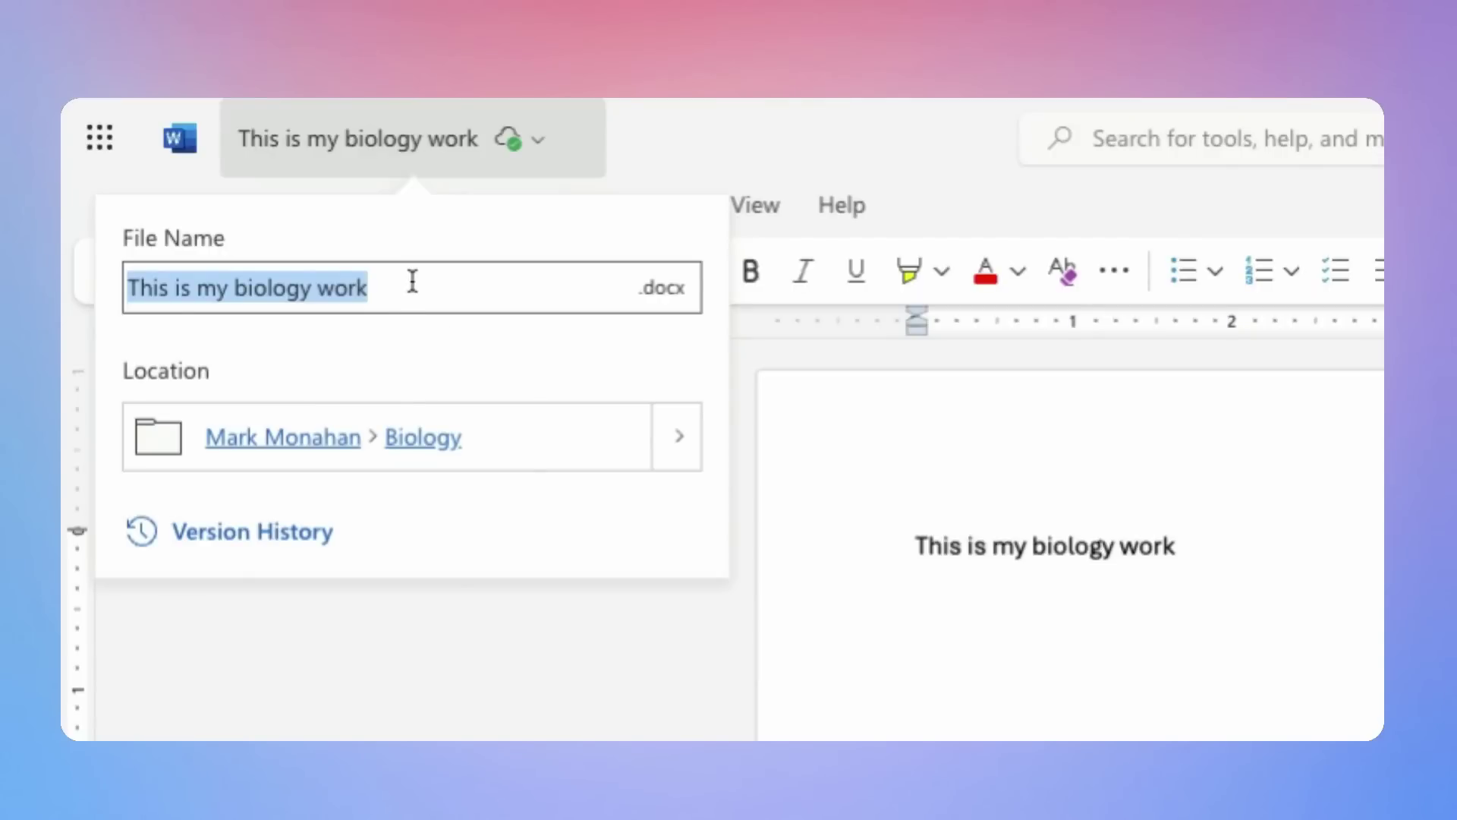
type("1. Cells")
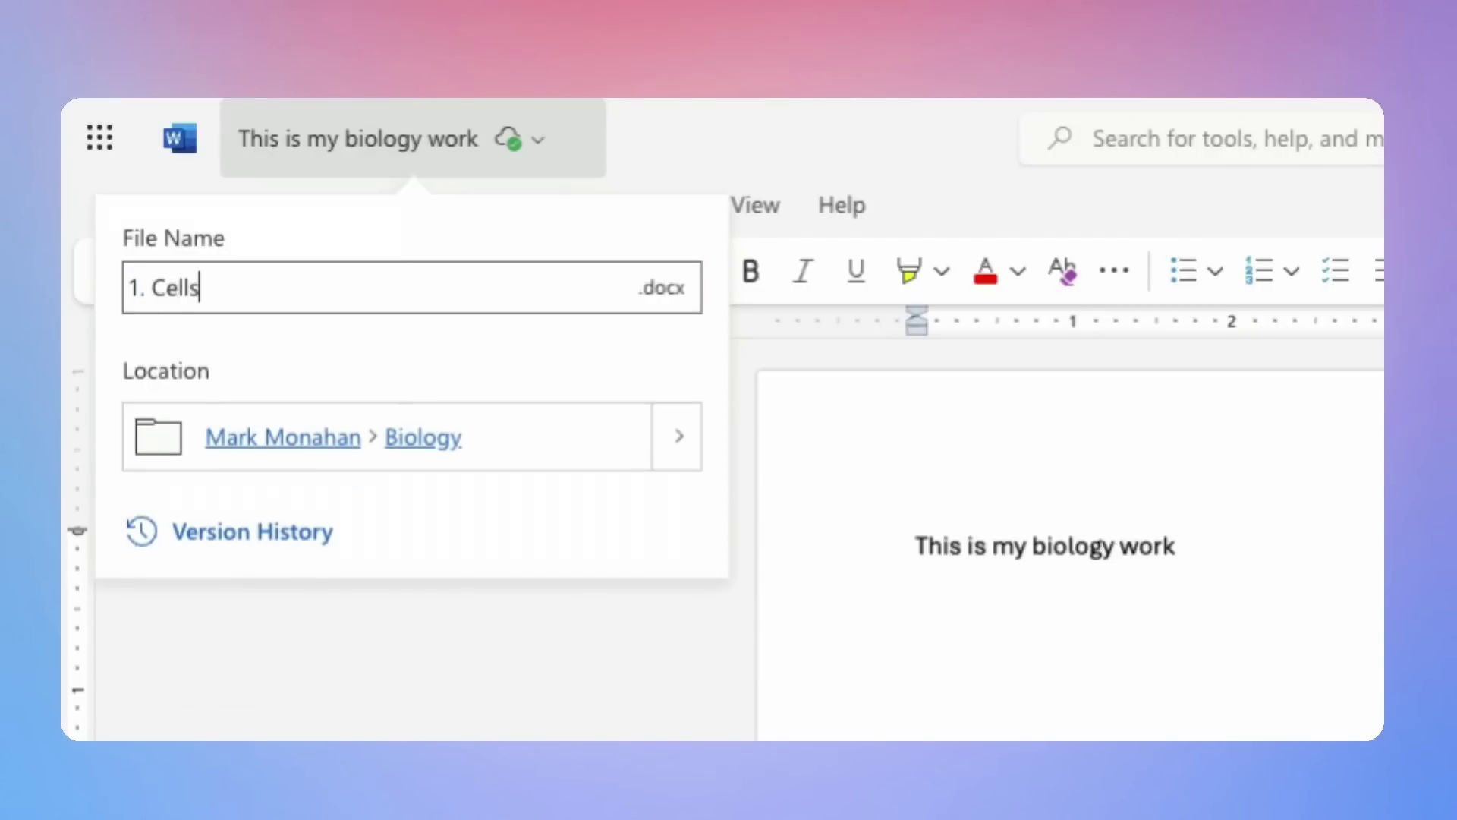
type(" -")
key("BackSpace")
key("BackSpace")
key("BackSpace")
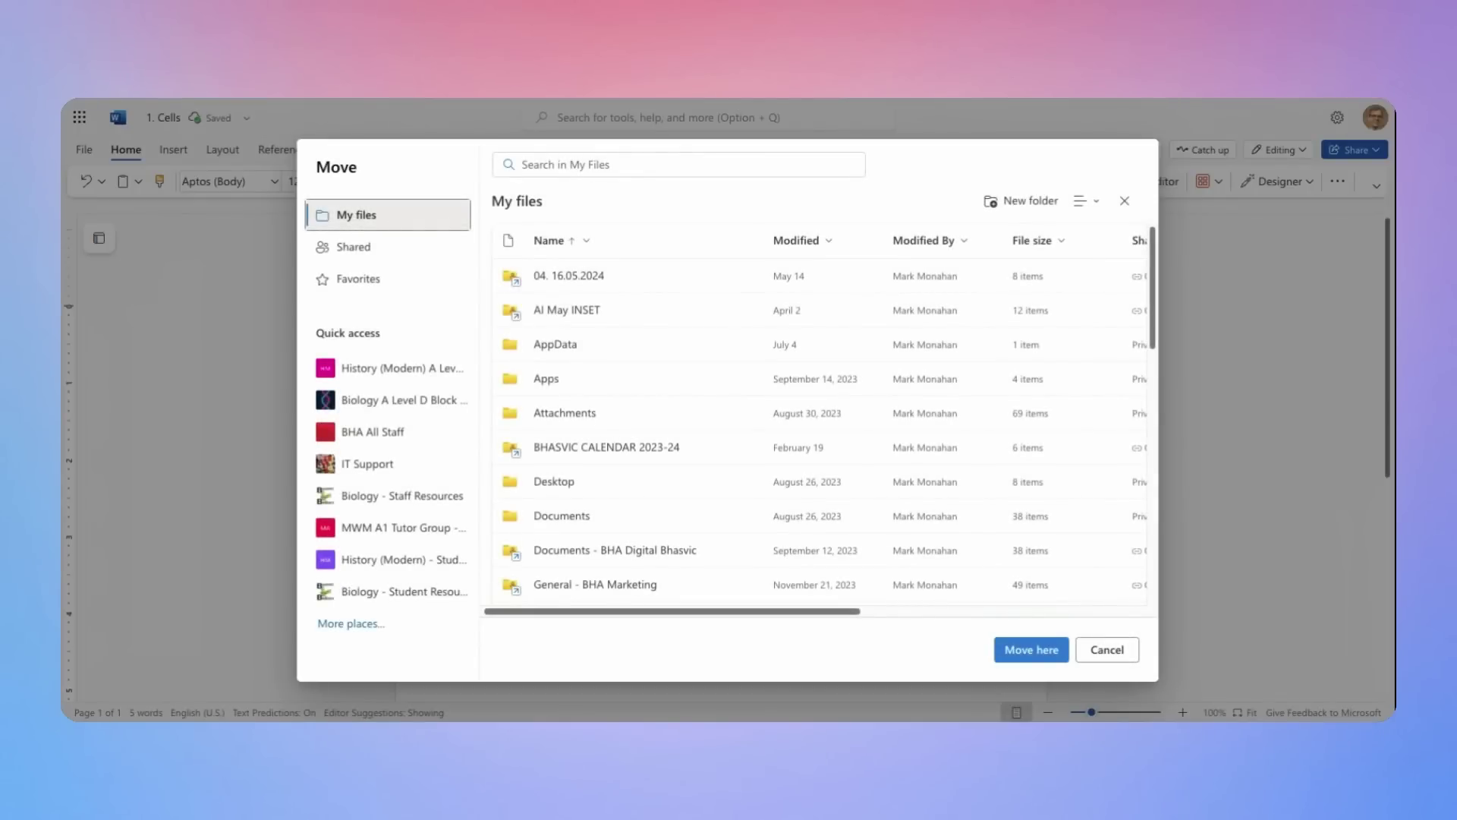
Move the "1. Cells" document to Documents > Biology > 1. Module 1 and open that folder in OneDrive
left_click(571, 522)
left_click(555, 356)
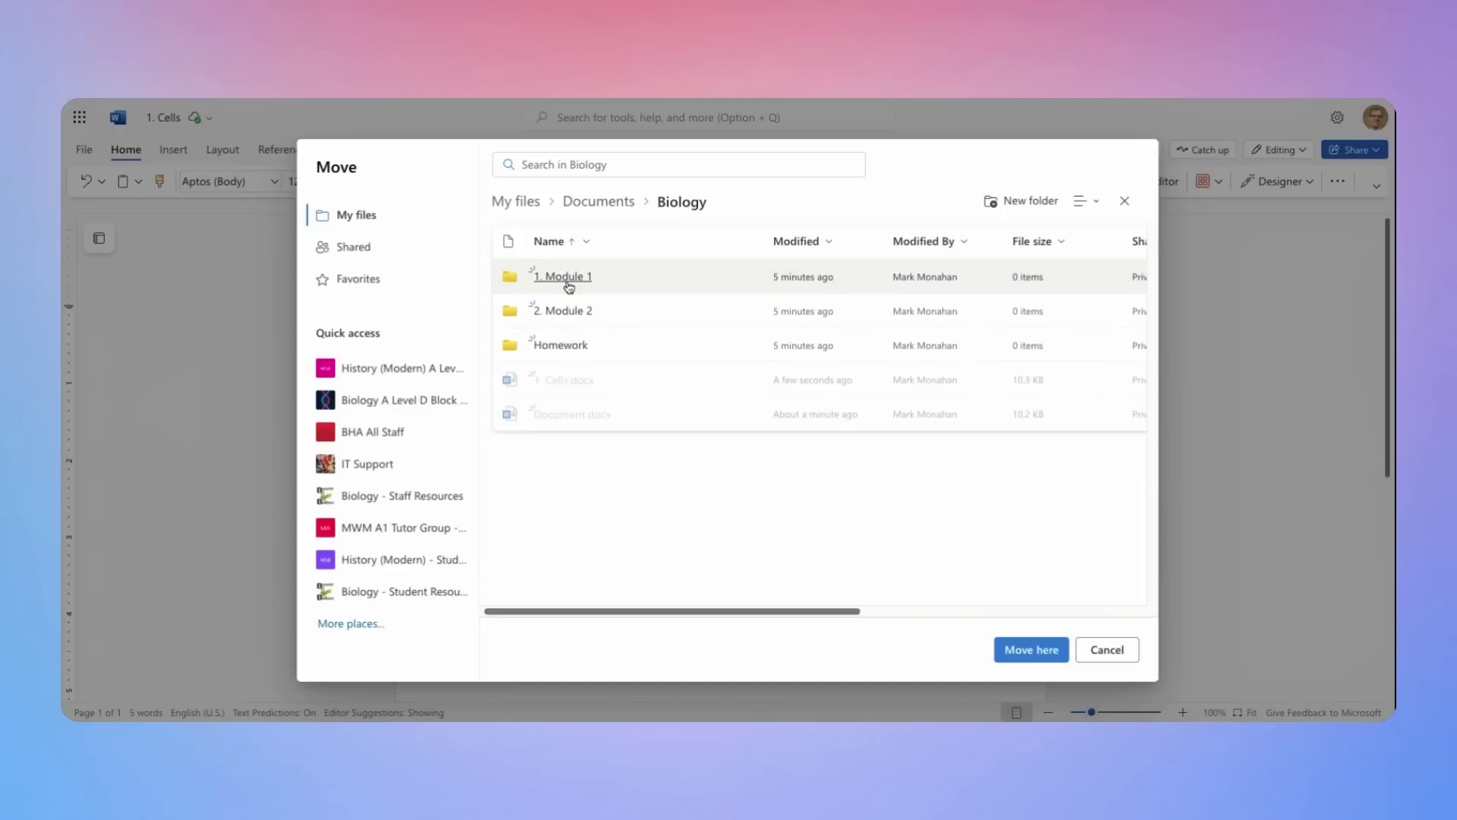
left_click(565, 278)
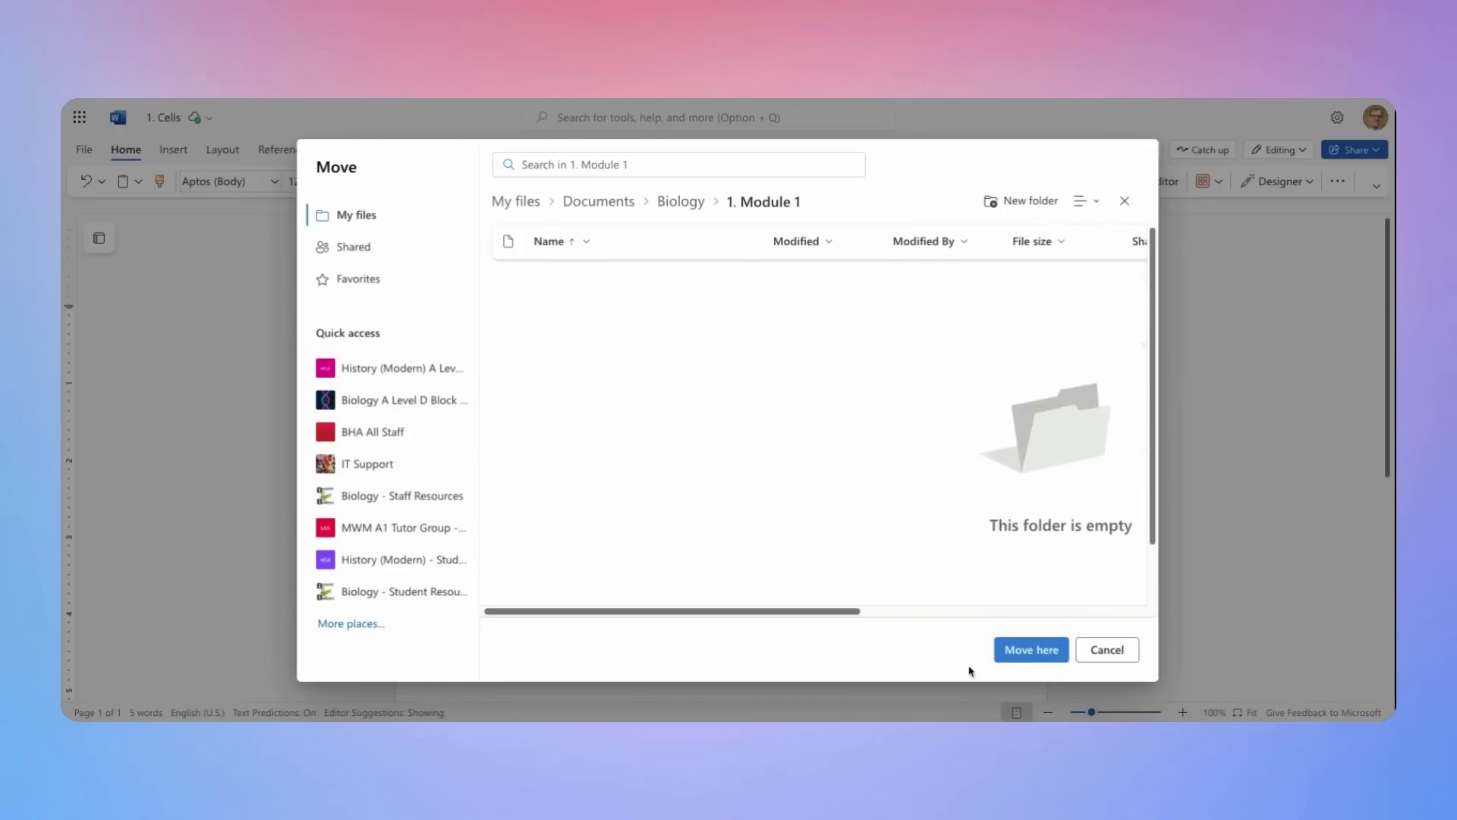
left_click(1035, 651)
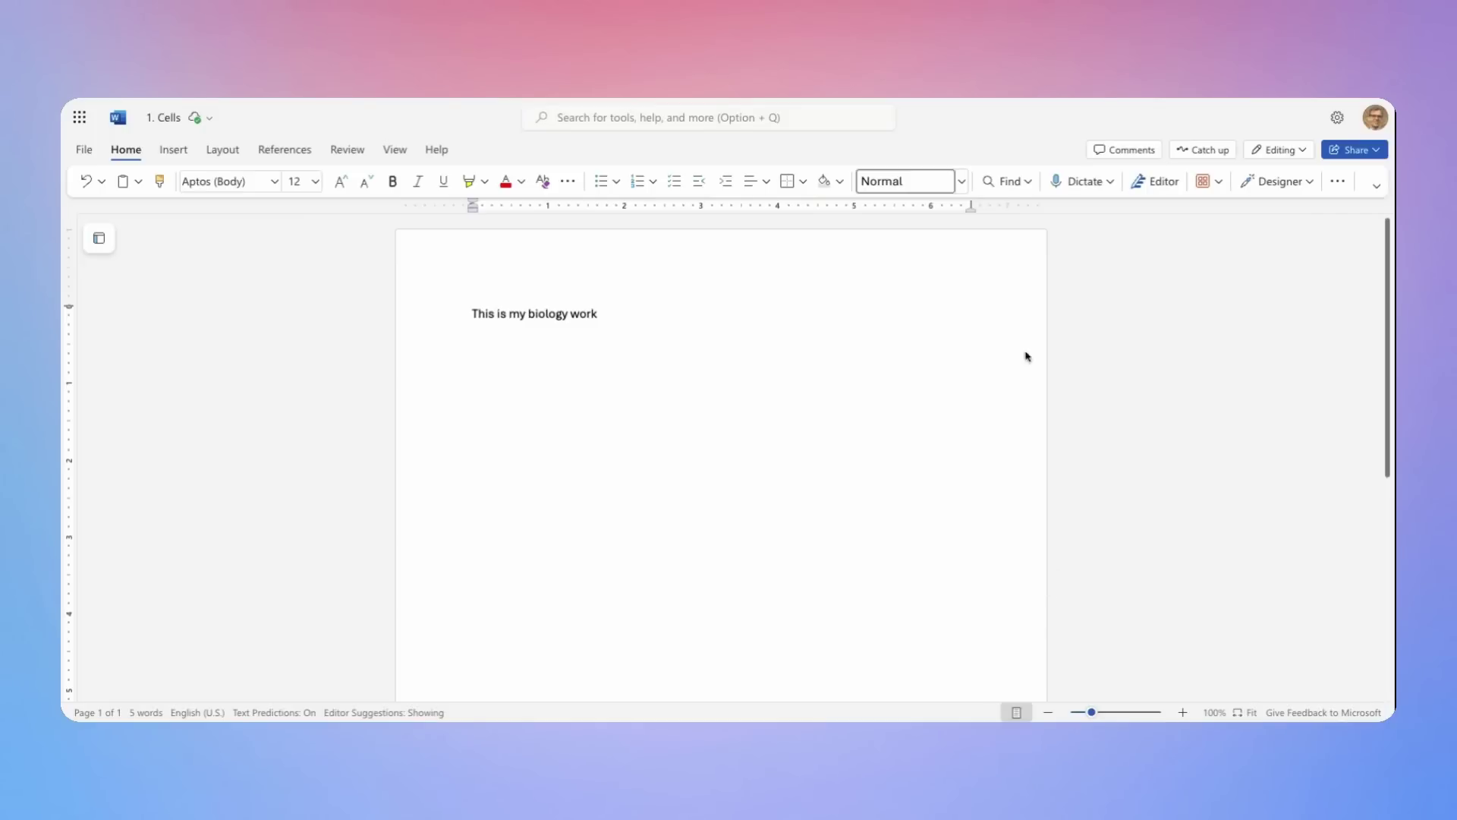
left_click(1100, 102)
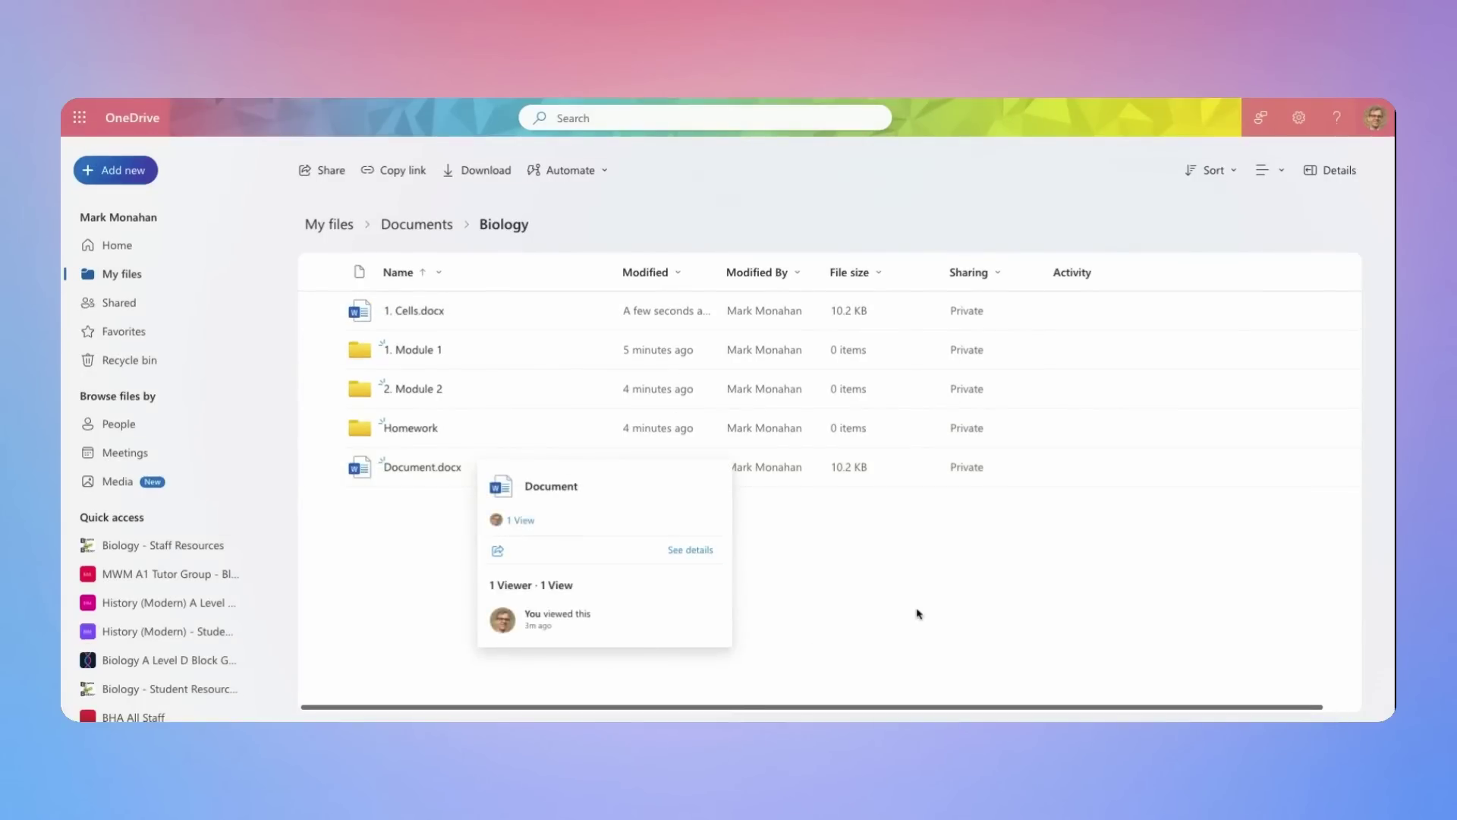
left_click(416, 350)
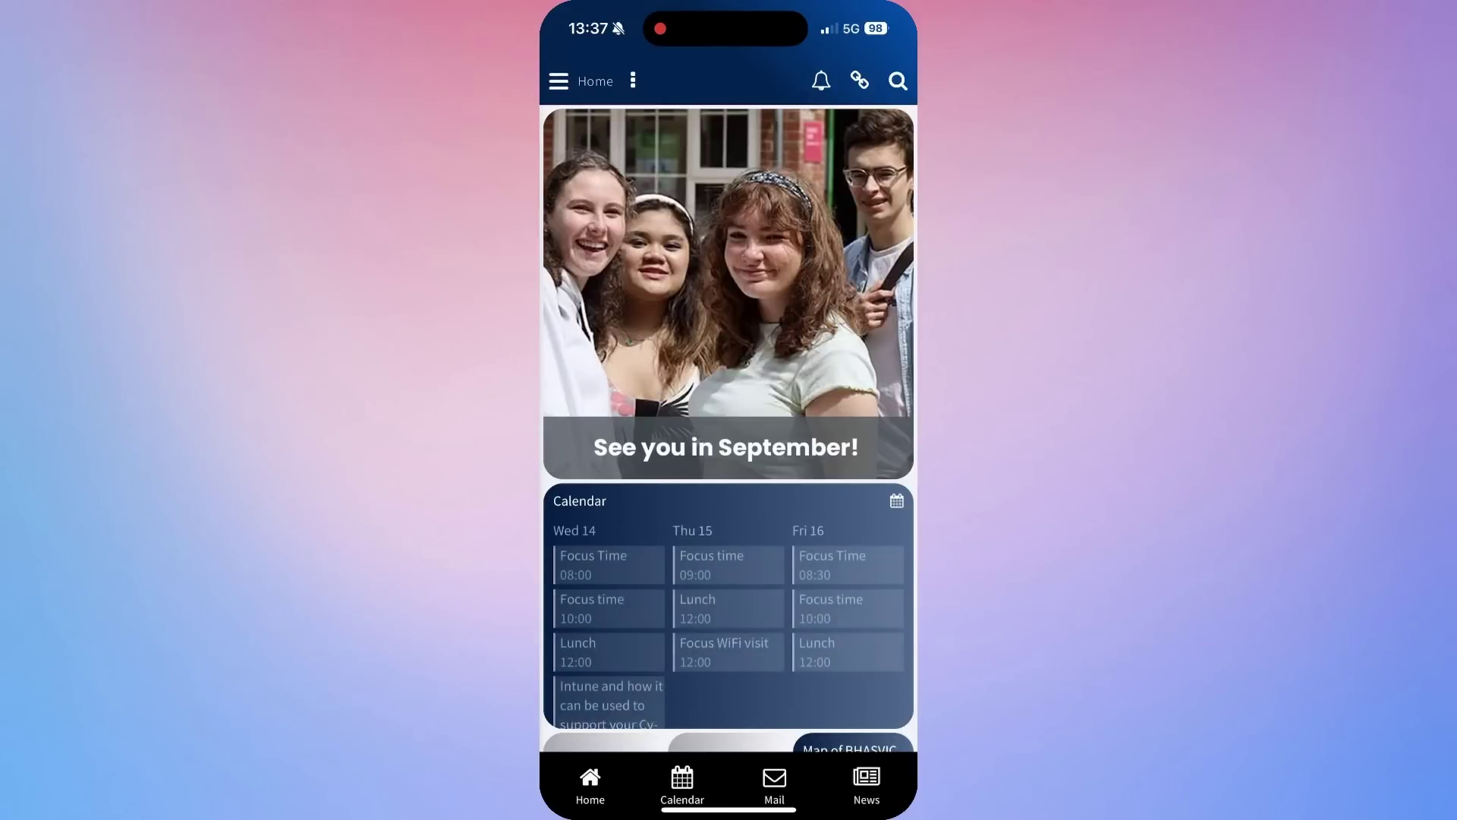
Switch to the BHASVIC mobile app and examine the home page's calendar and tiles, from SharePoint and CEDAR down to Planet eStream
scroll(729, 607, "down", 3)
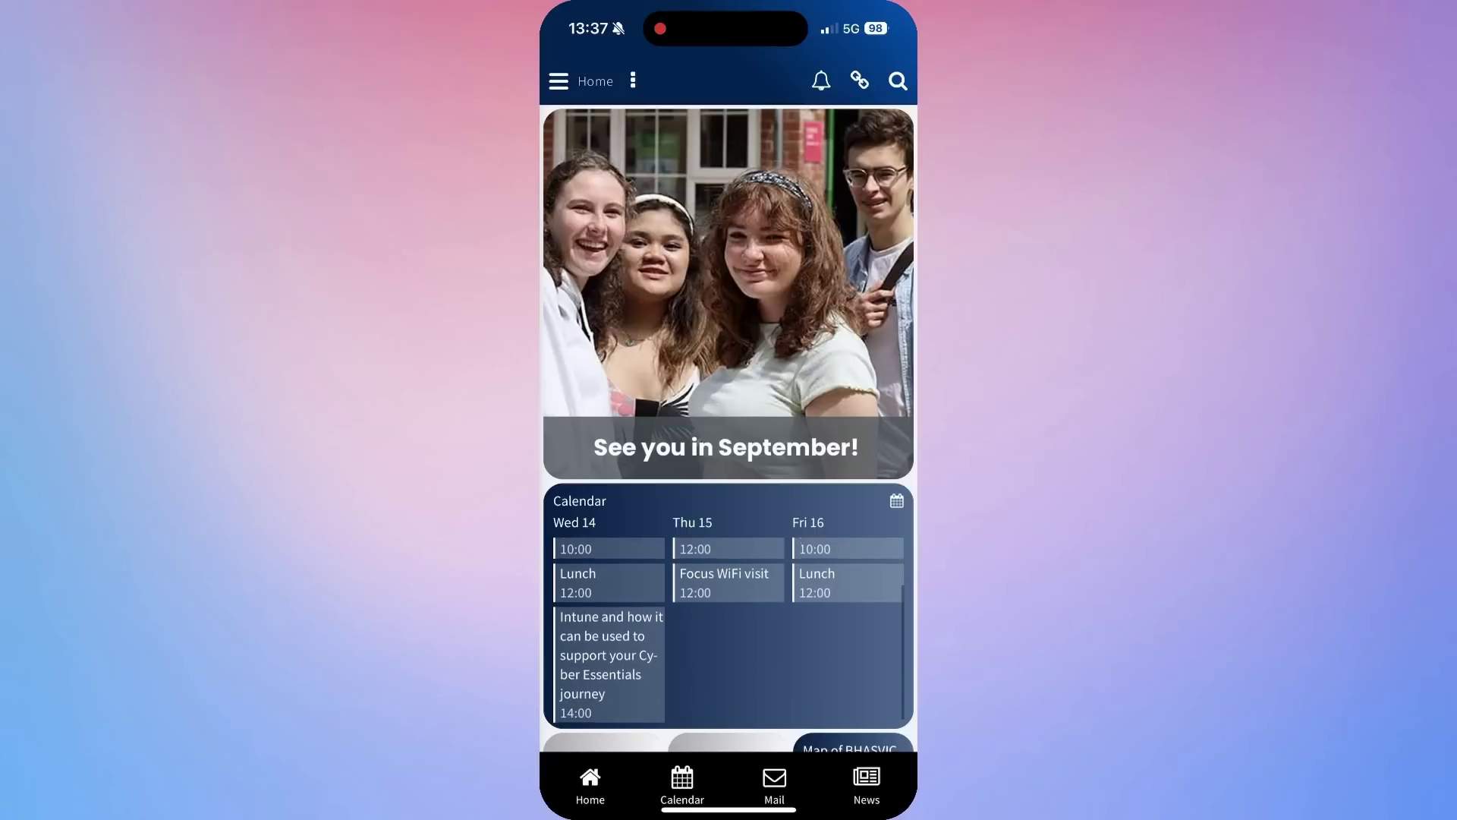
scroll(728, 428, "down", 5)
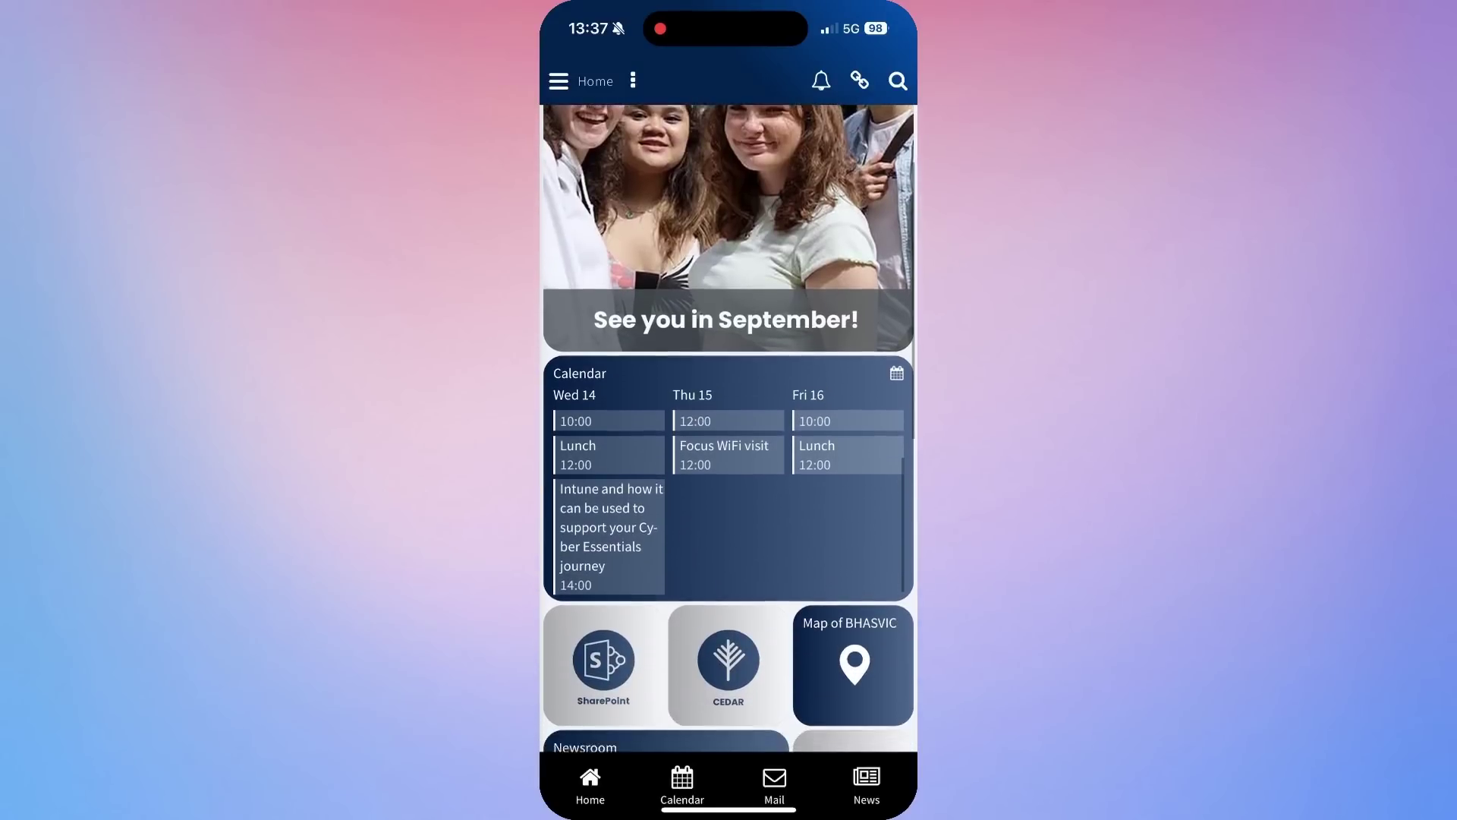
scroll(729, 428, "down", 3)
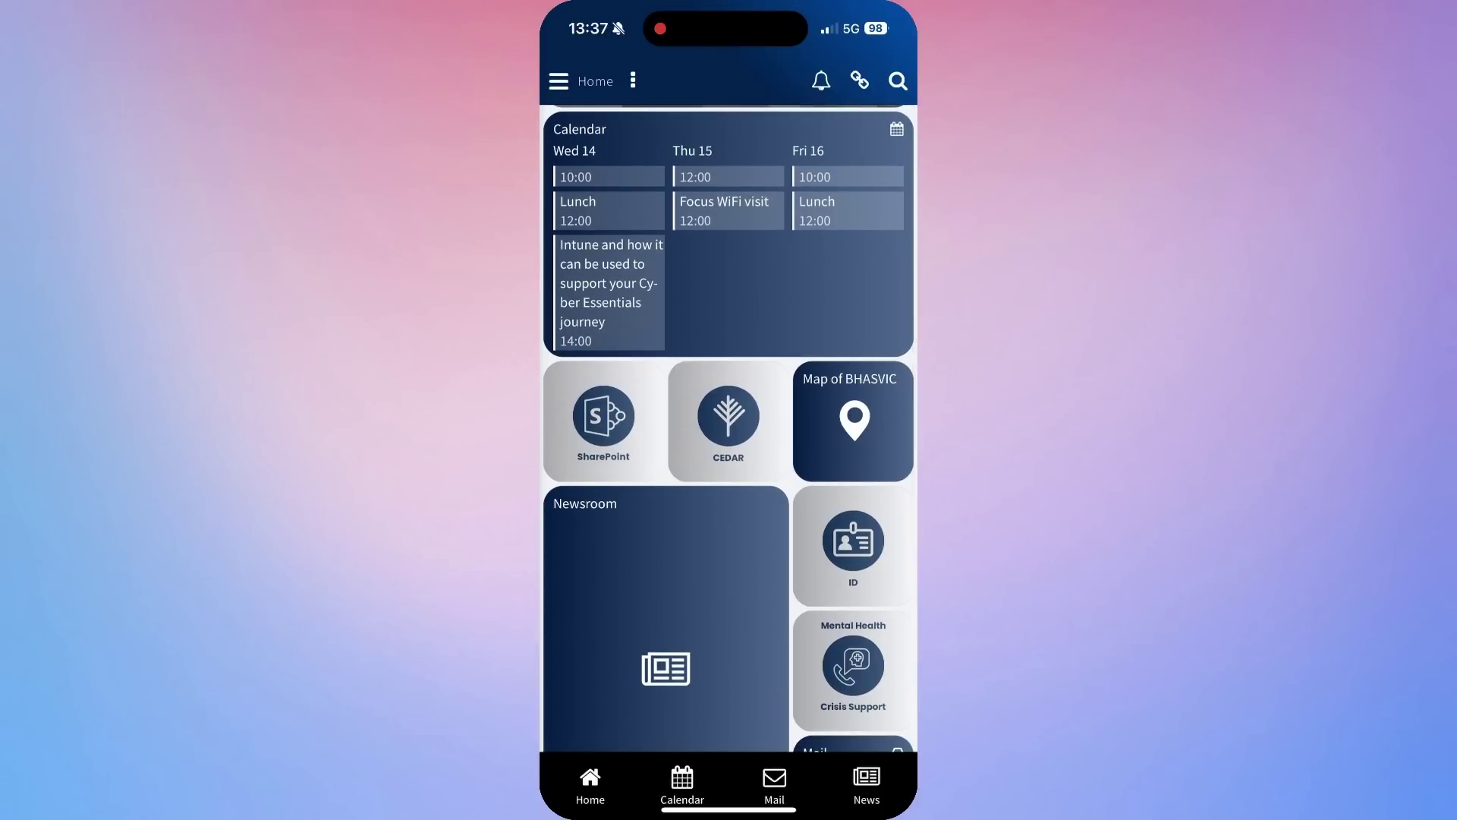
scroll(729, 428, "down", 1)
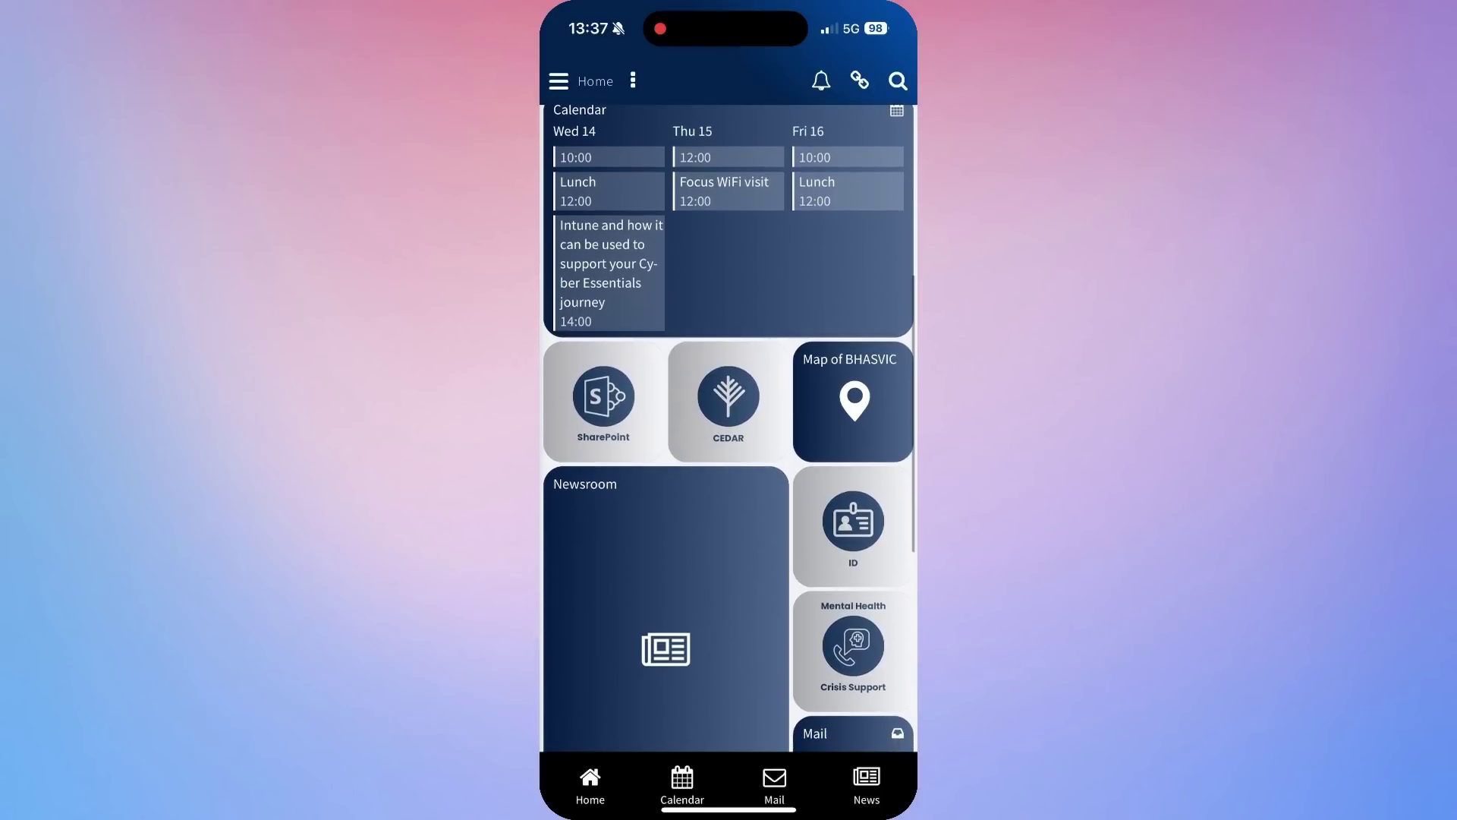
scroll(728, 428, "down", 2)
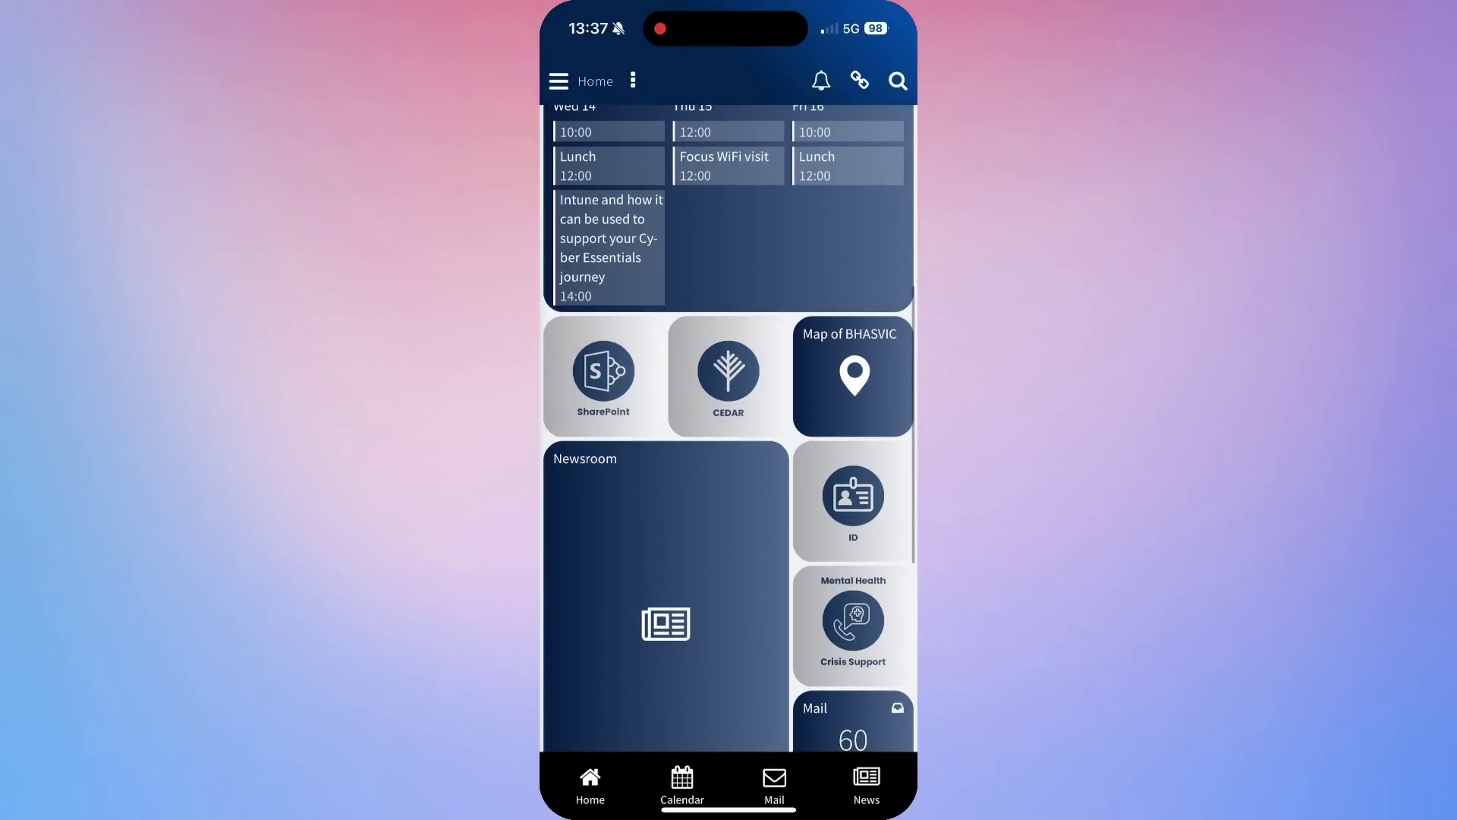
scroll(729, 428, "down", 3)
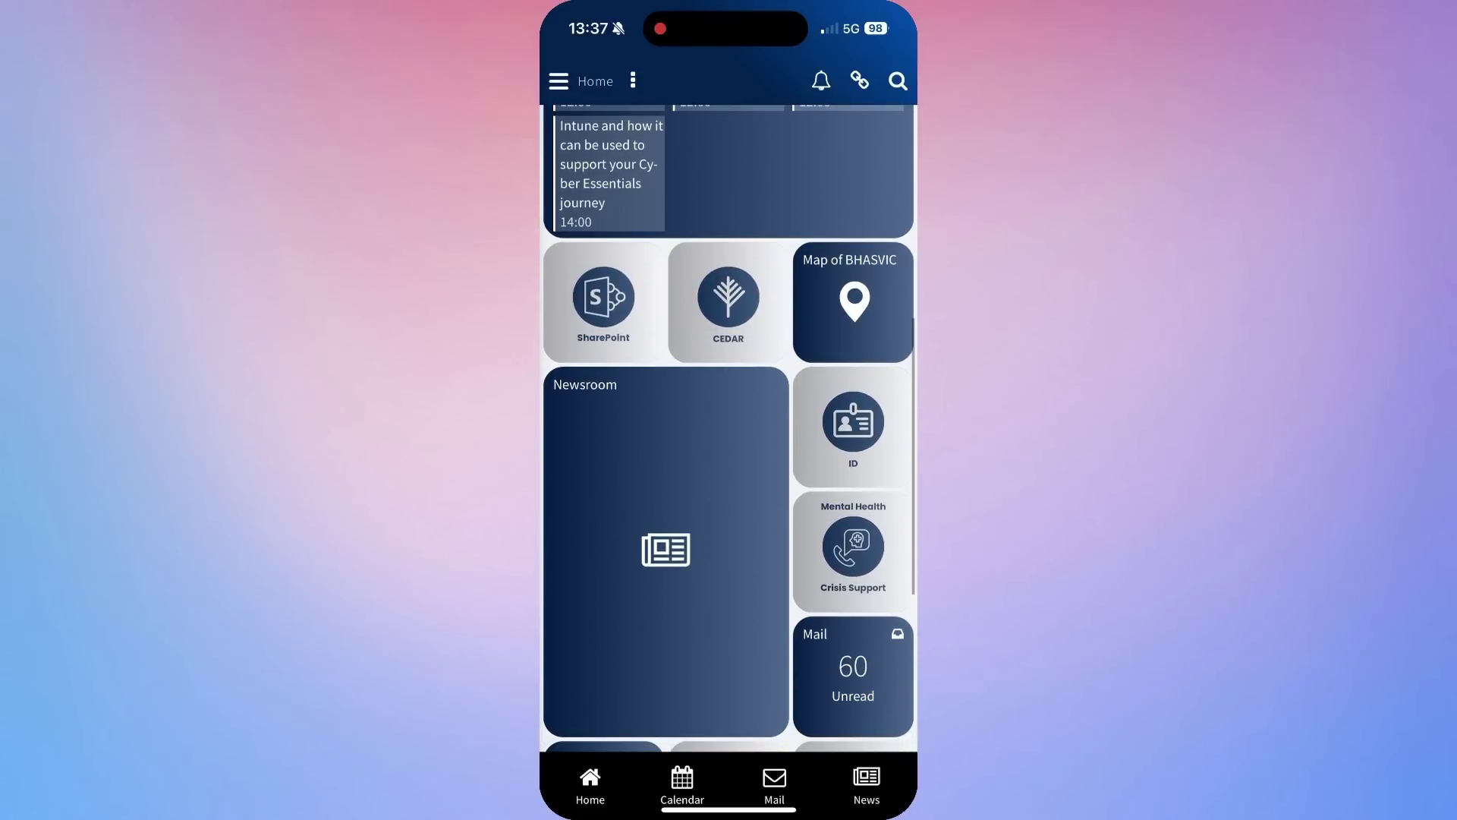
scroll(729, 428, "down", 5)
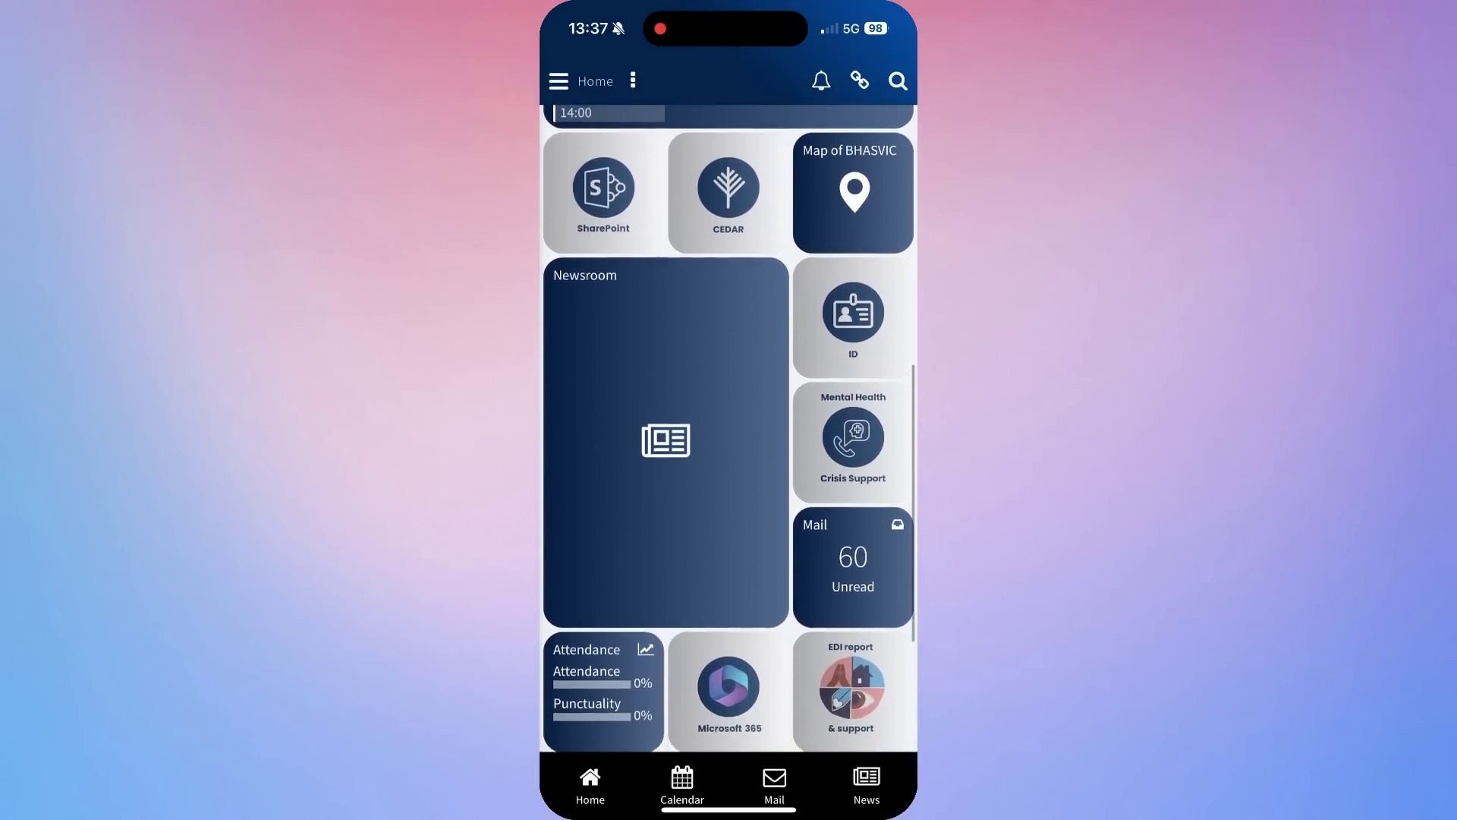
scroll(728, 428, "down", 3)
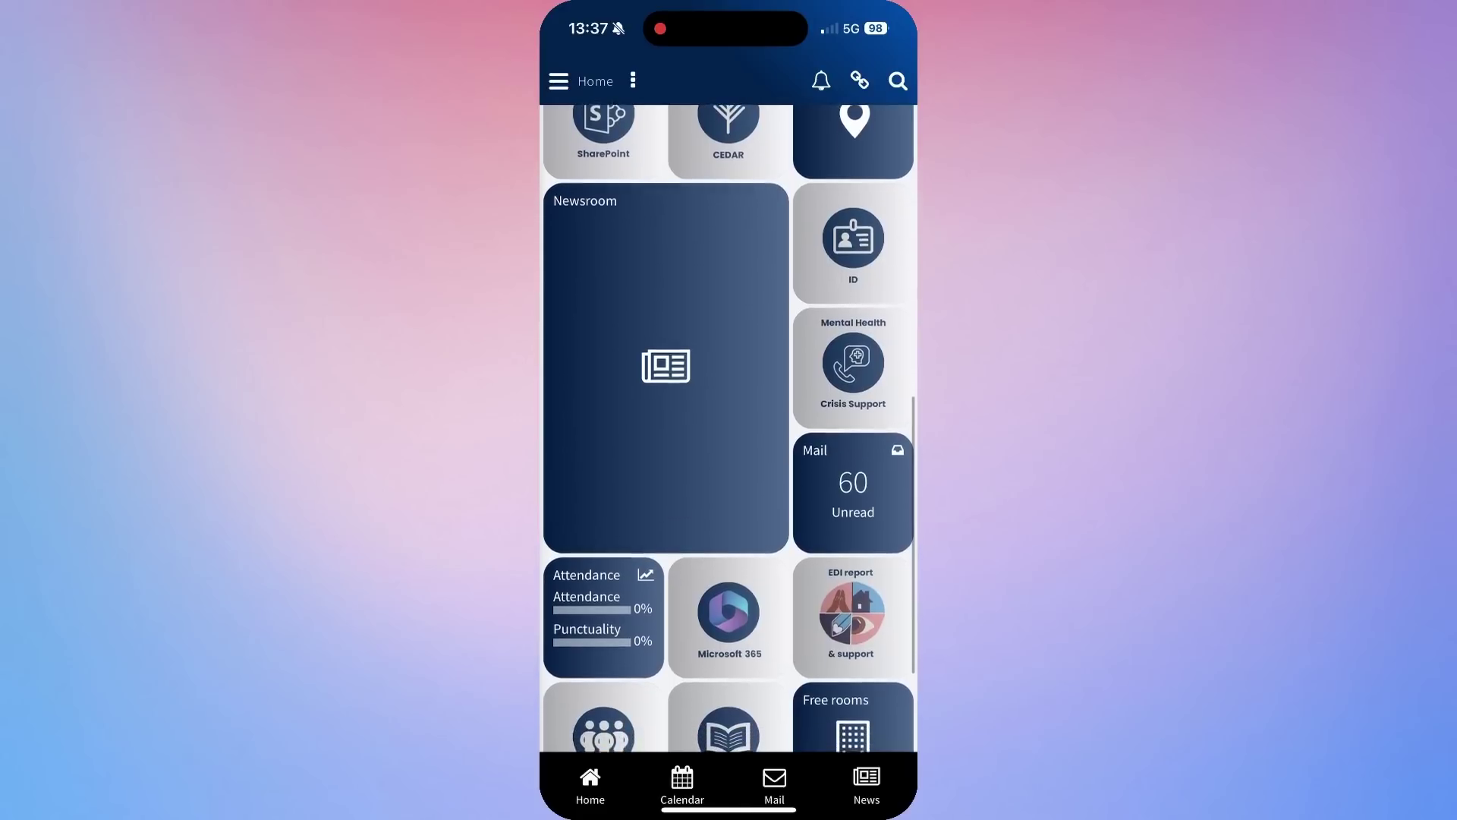
scroll(728, 428, "down", 5)
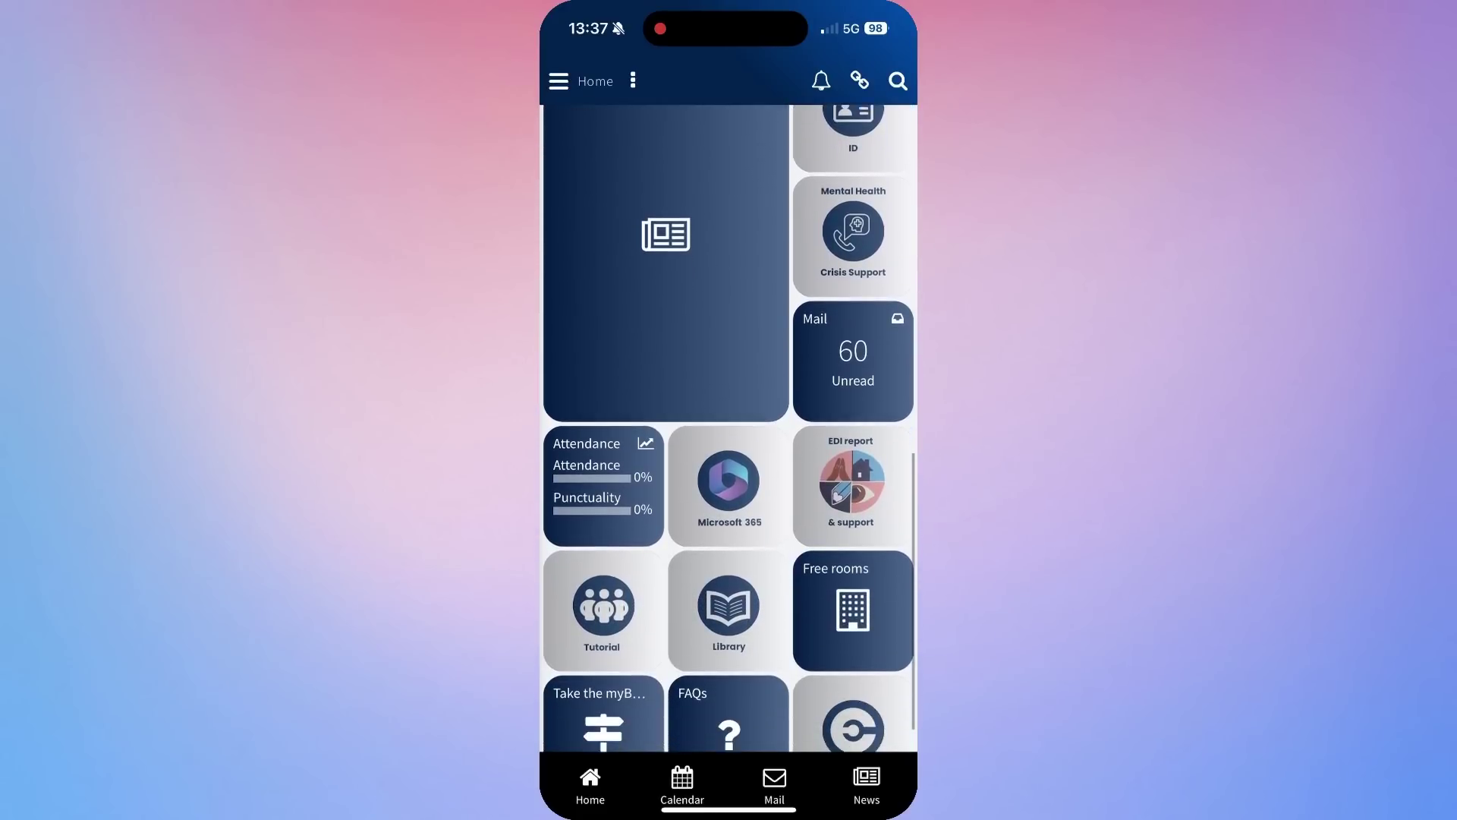
scroll(729, 428, "down", 3)
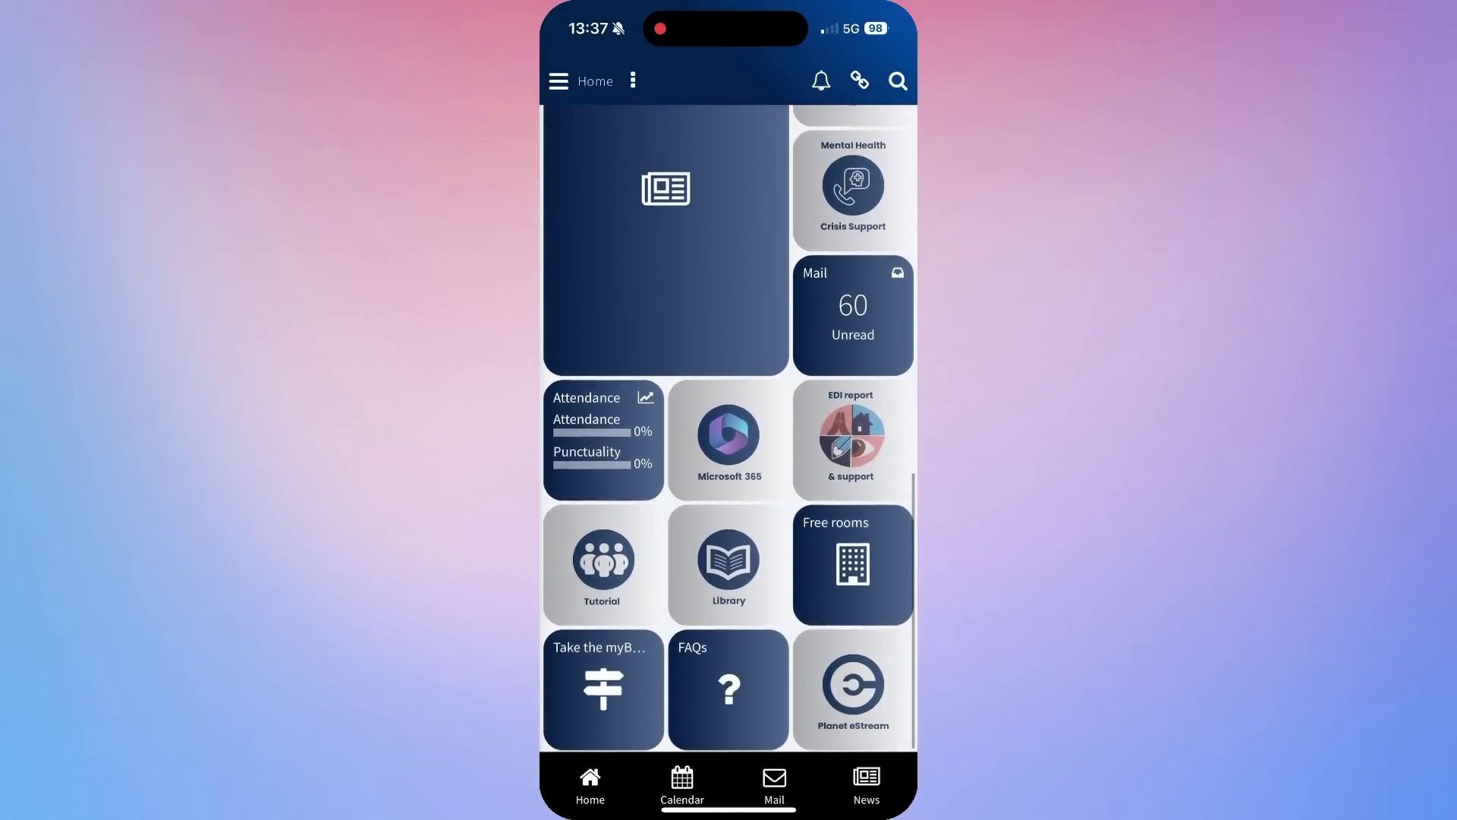
left_click(558, 80)
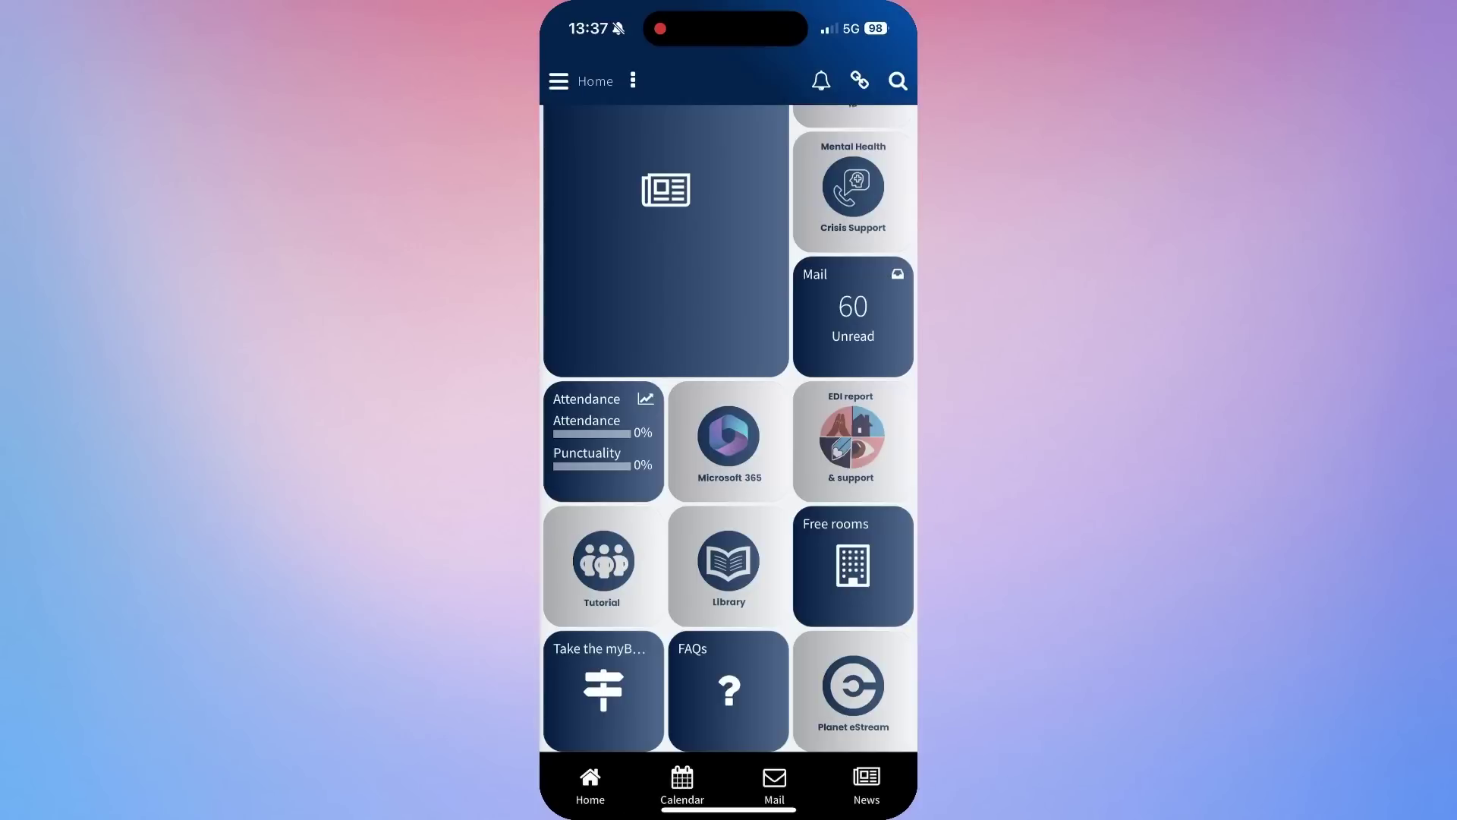
Visit the mobile app's Calendar, Mail and News pages in turn
left_click(682, 782)
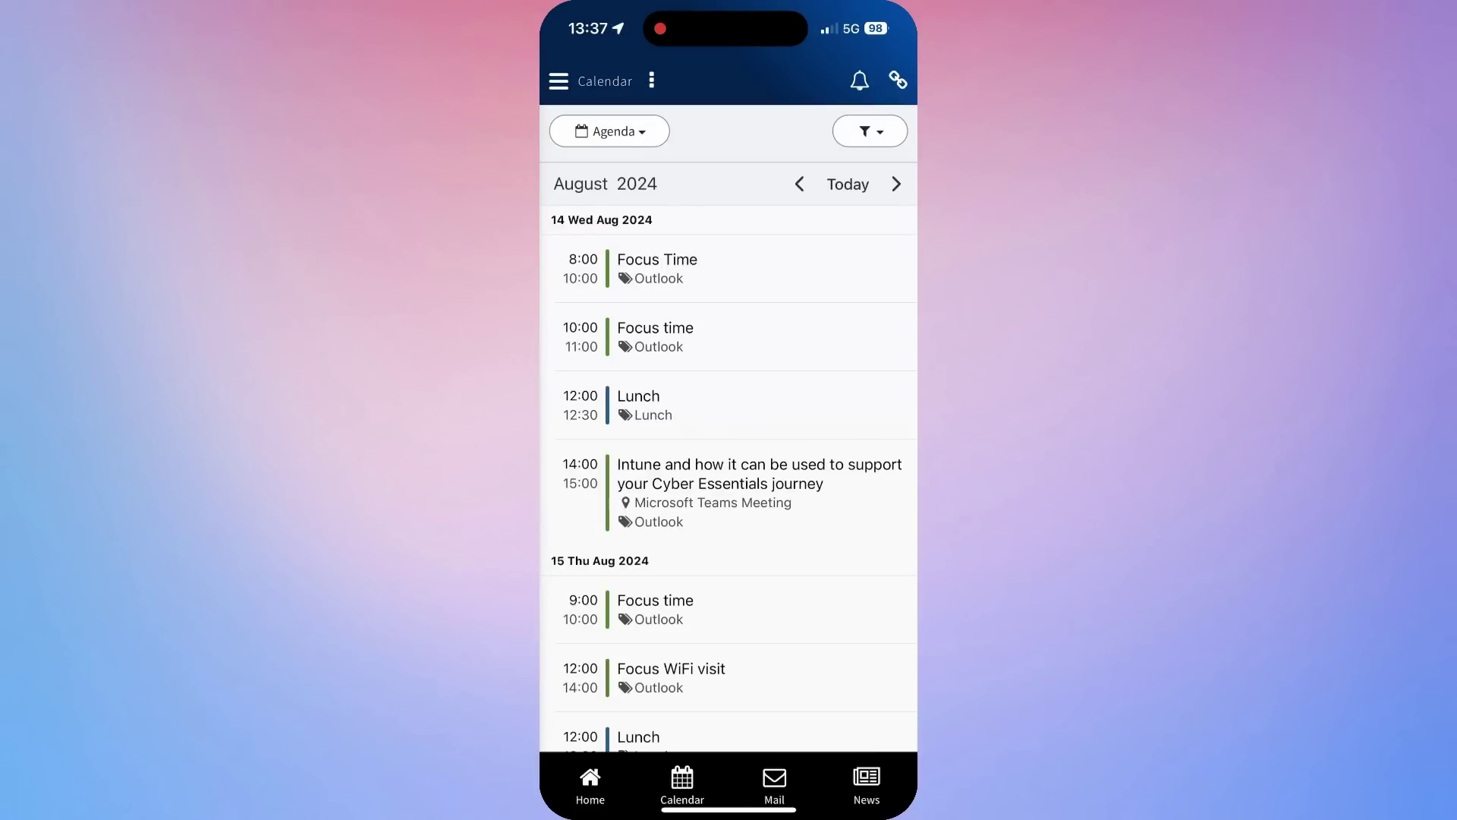
left_click(774, 781)
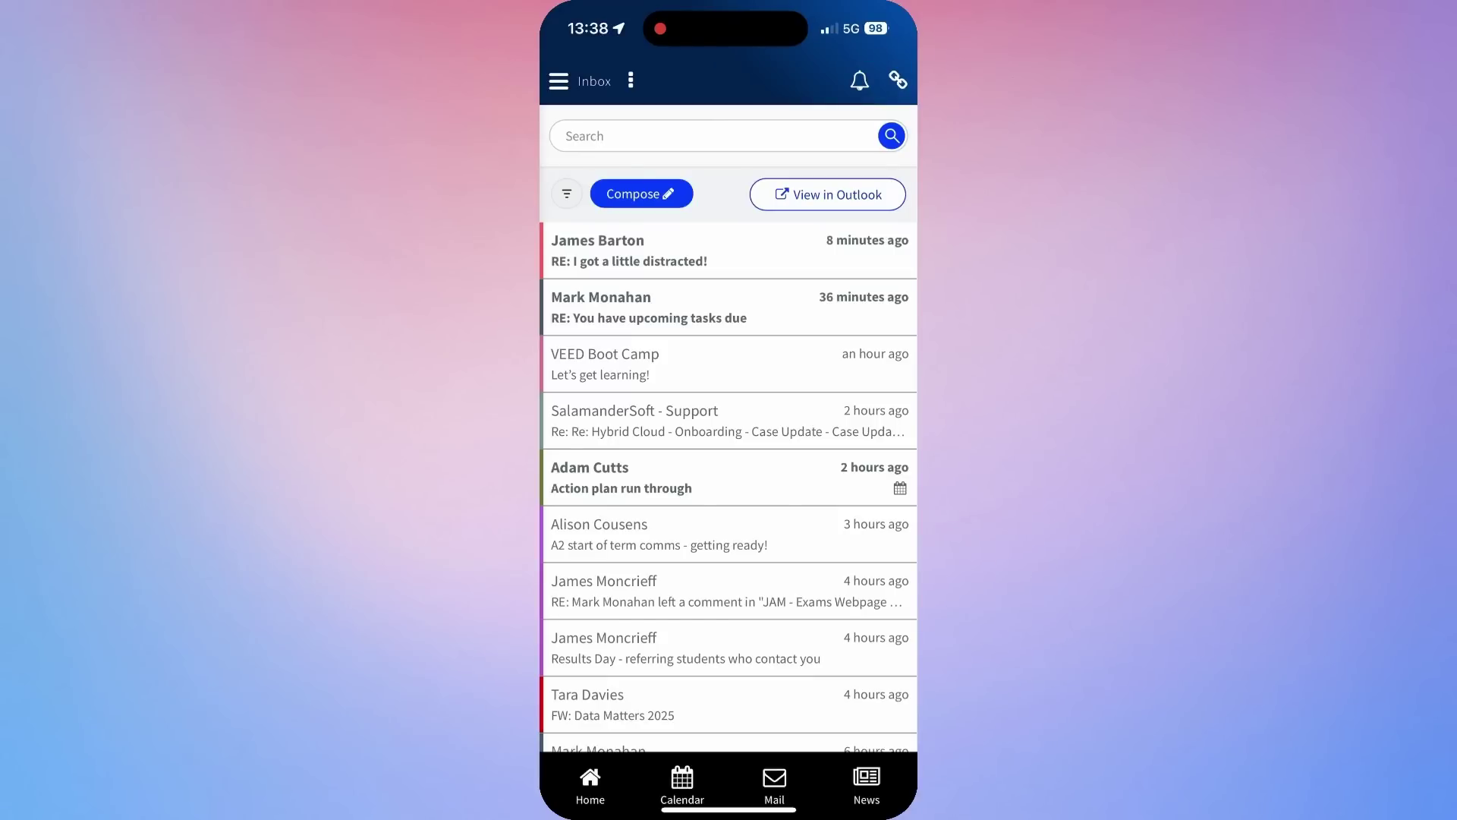
left_click(867, 782)
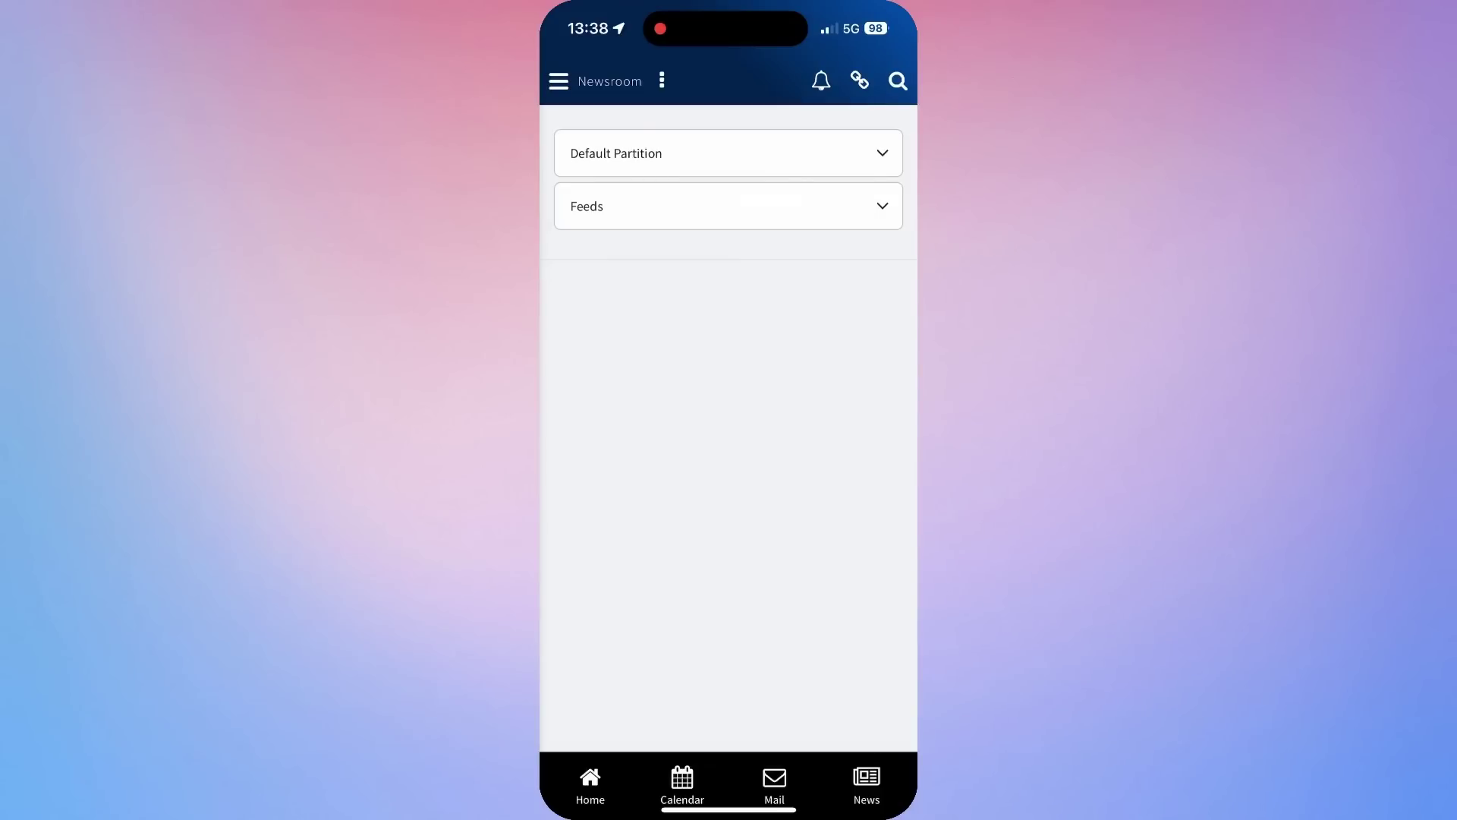
View the alerts and the social and useful links, and briefly open the app's search
left_click(821, 80)
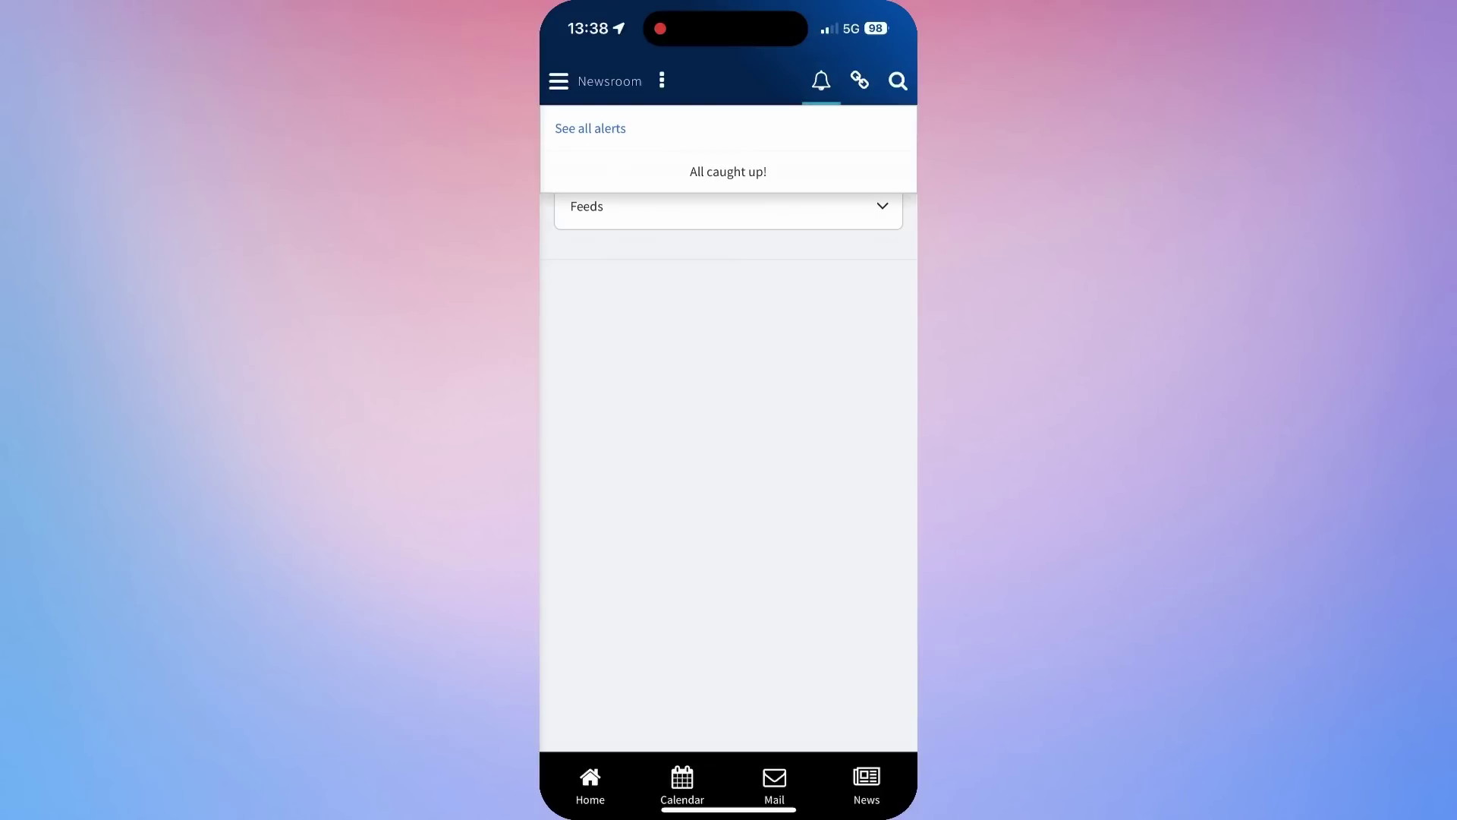
left_click(859, 80)
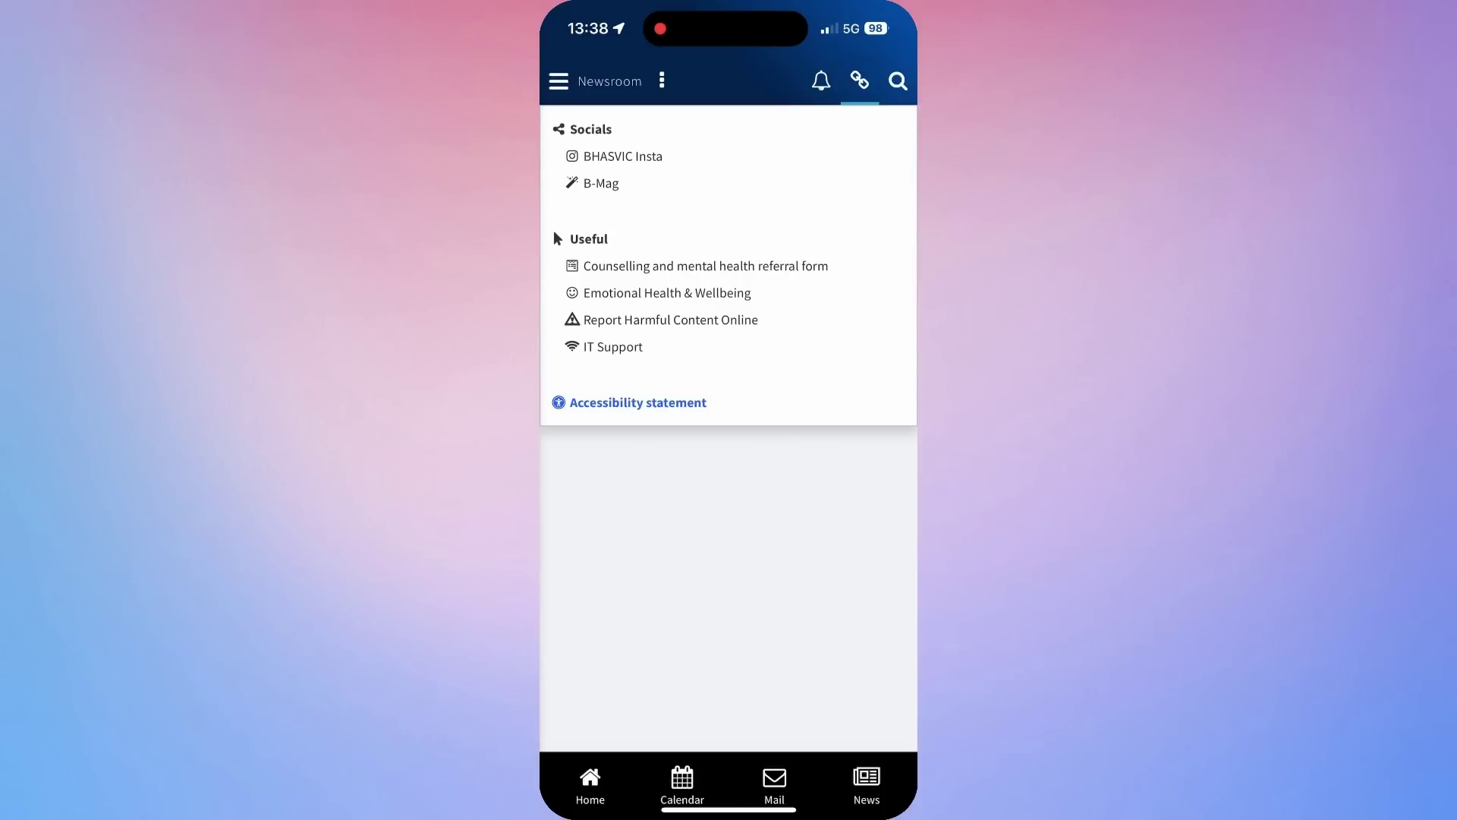
left_click(898, 81)
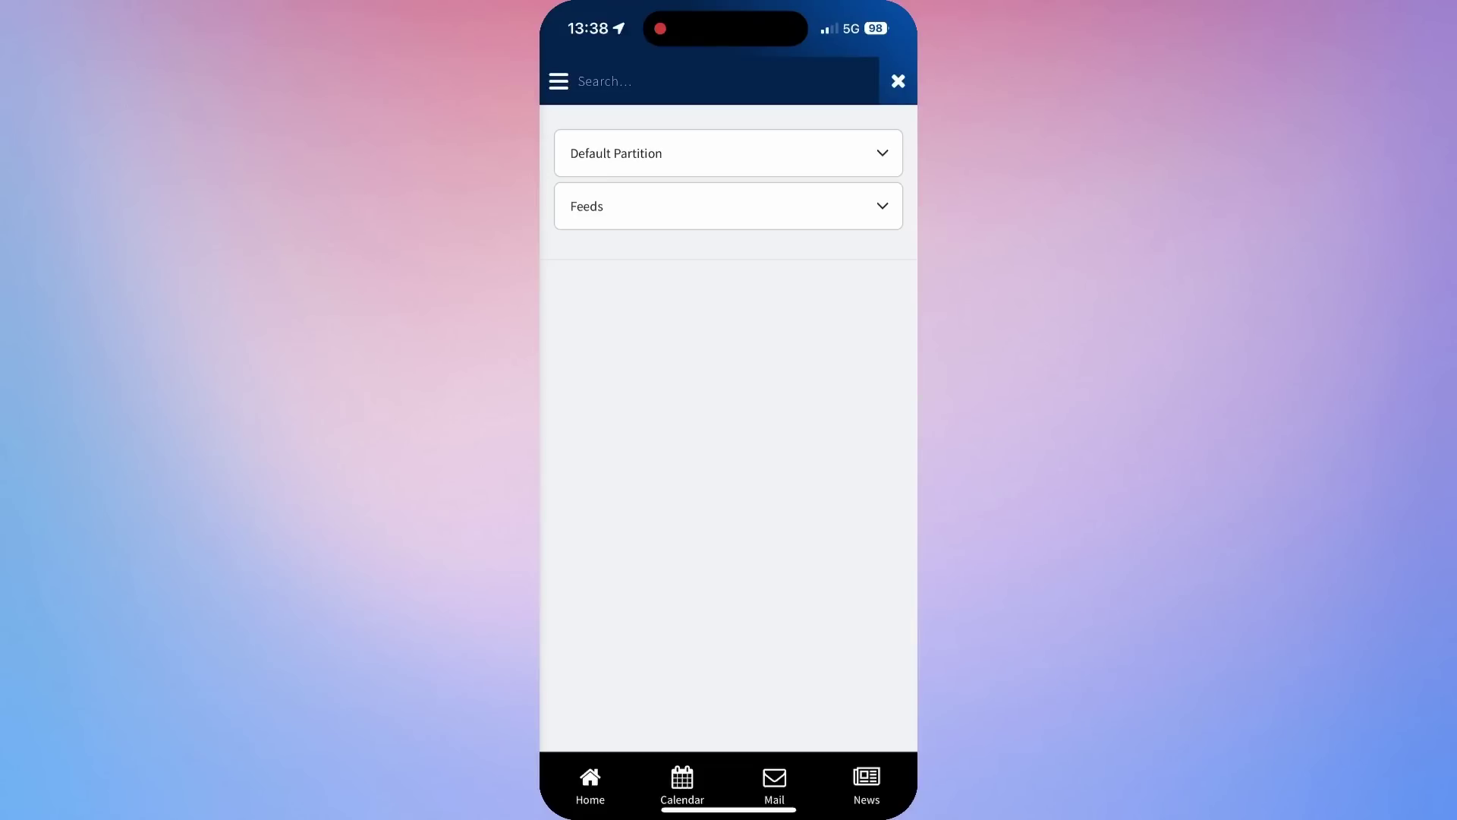
left_click(898, 80)
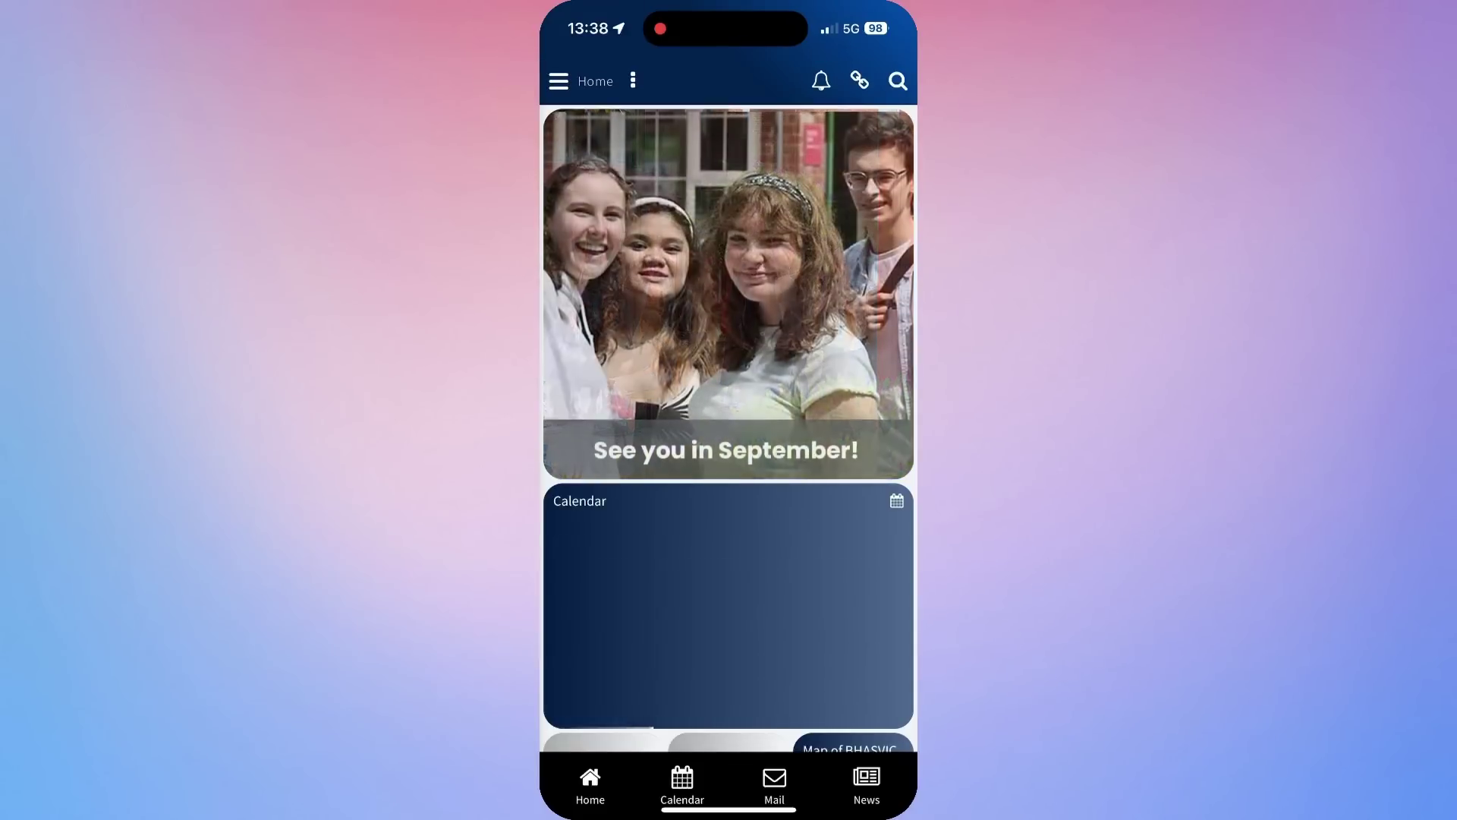